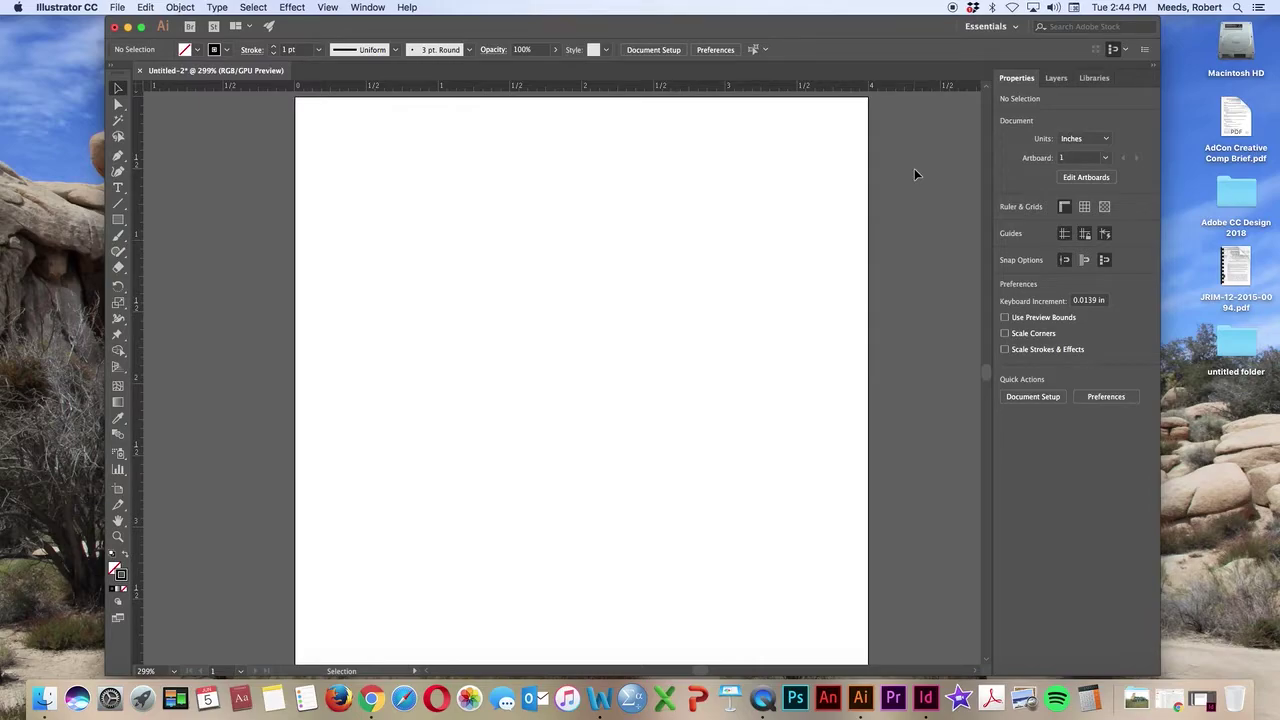
# - Zoom the view out and in around the artboard, ending with the whole artboard fitted in the window
pyautogui.press('super+minus')
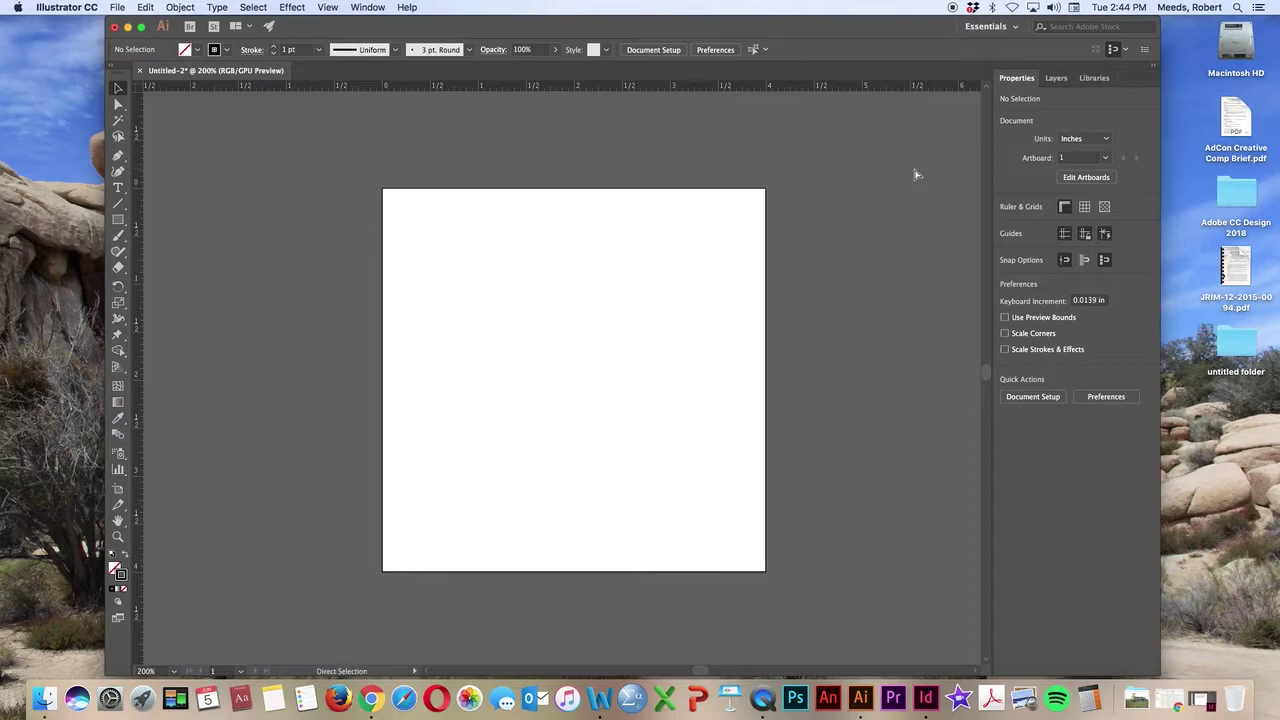
pyautogui.press('super+minus')
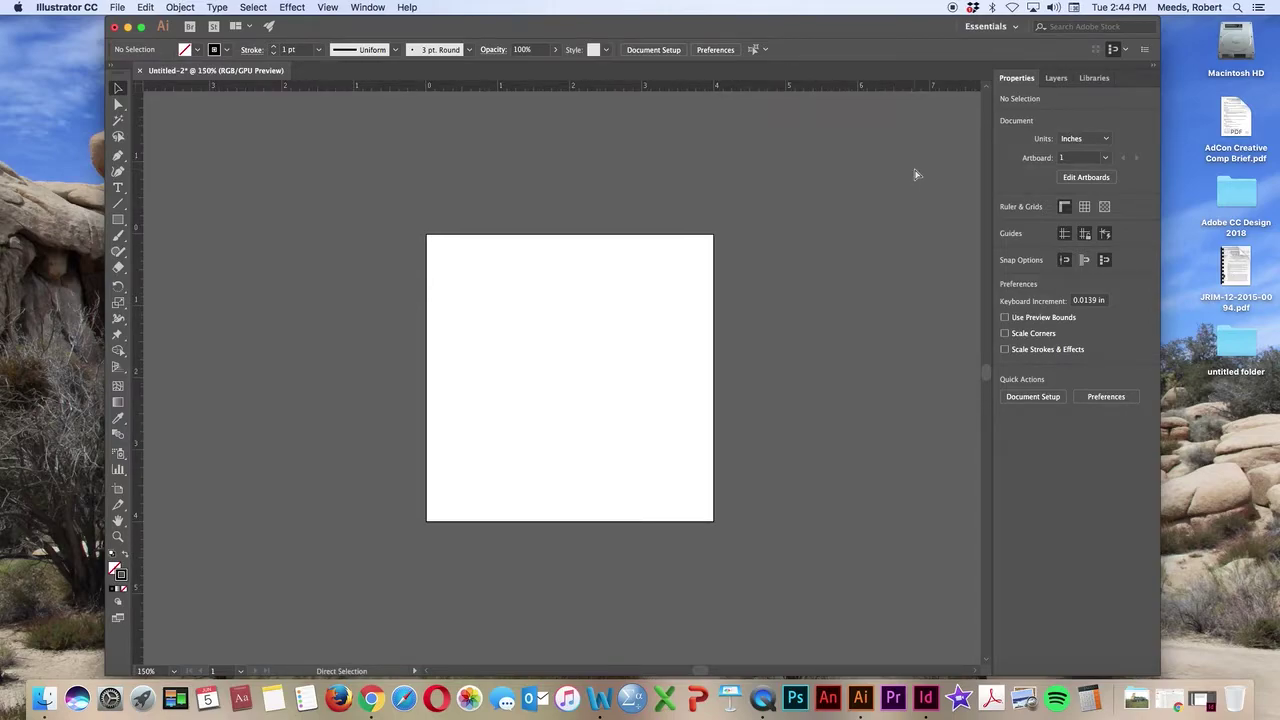
pyautogui.press('super+equal')
pyautogui.press('super+equal')
pyautogui.press('super+minus')
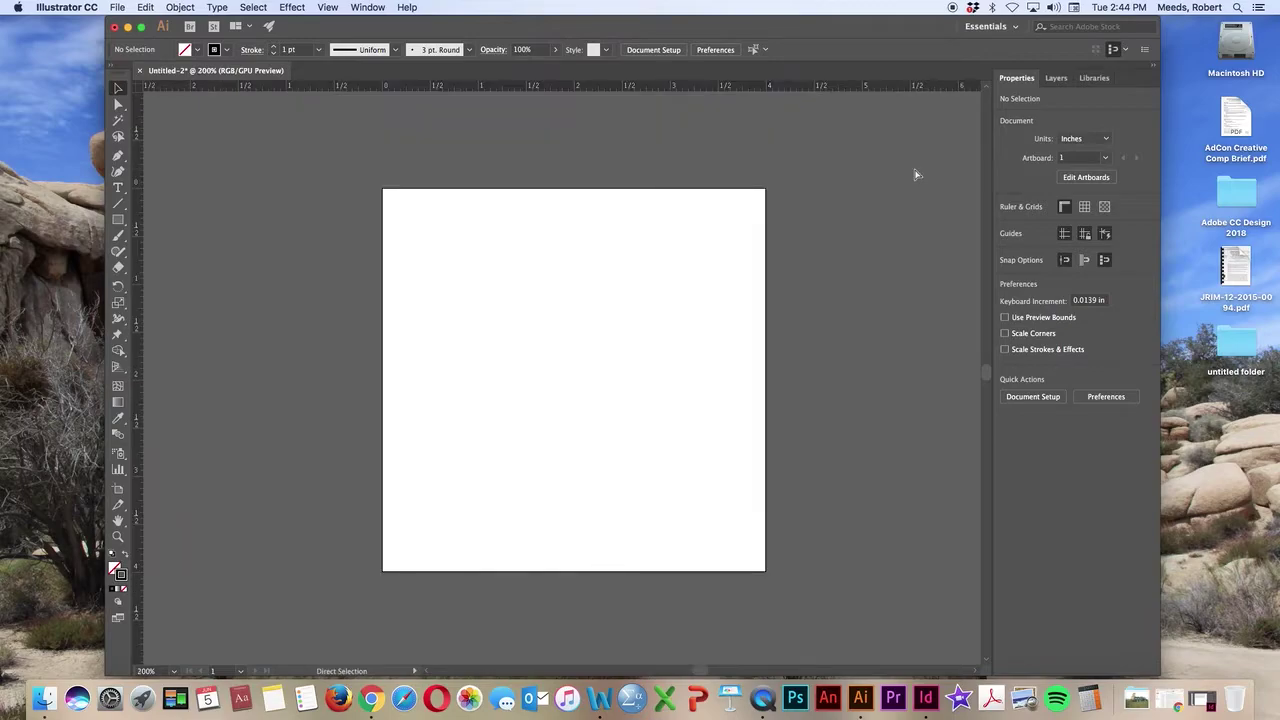
pyautogui.press('super+minus')
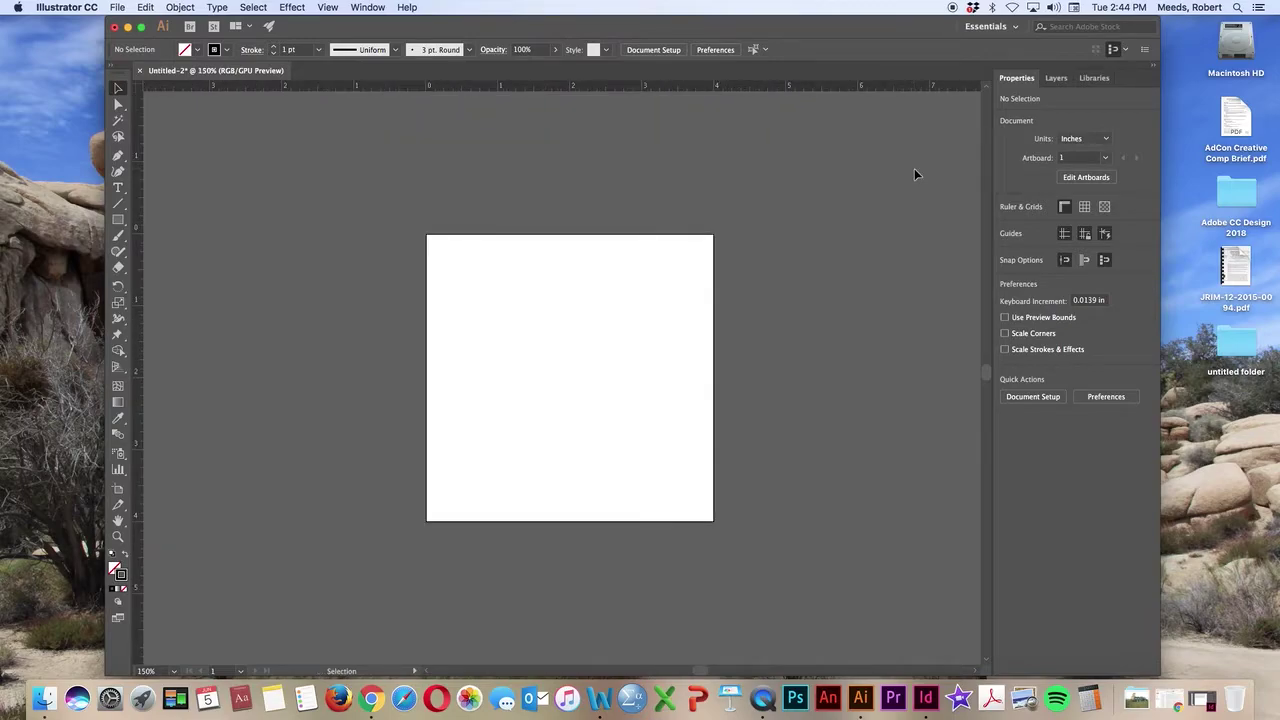
pyautogui.press('super+0')
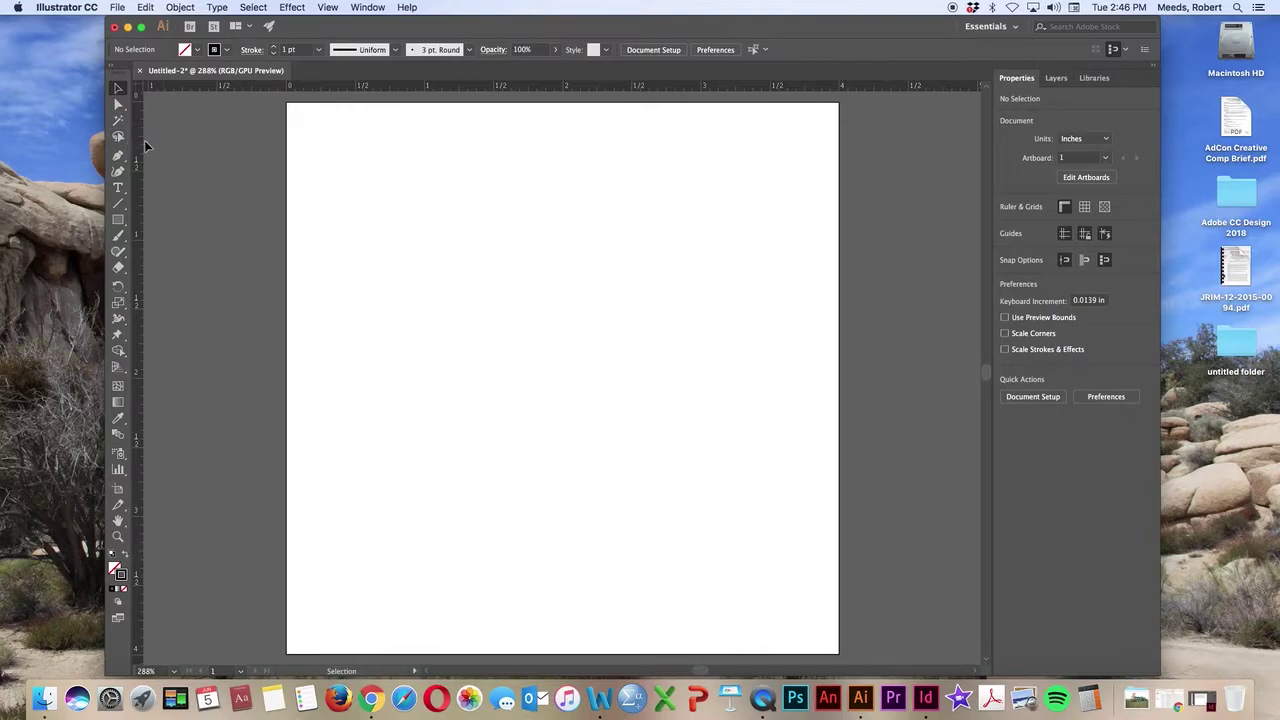
pyautogui.click(125, 211)
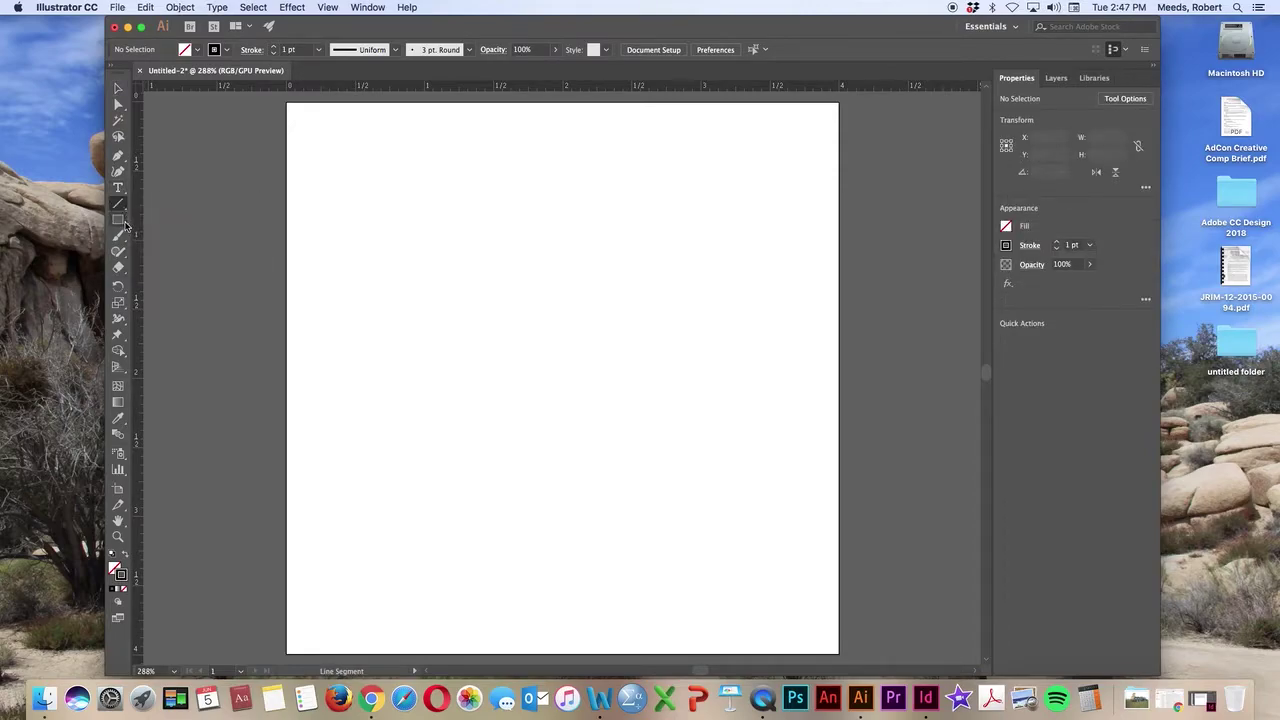
pyautogui.click(124, 225)
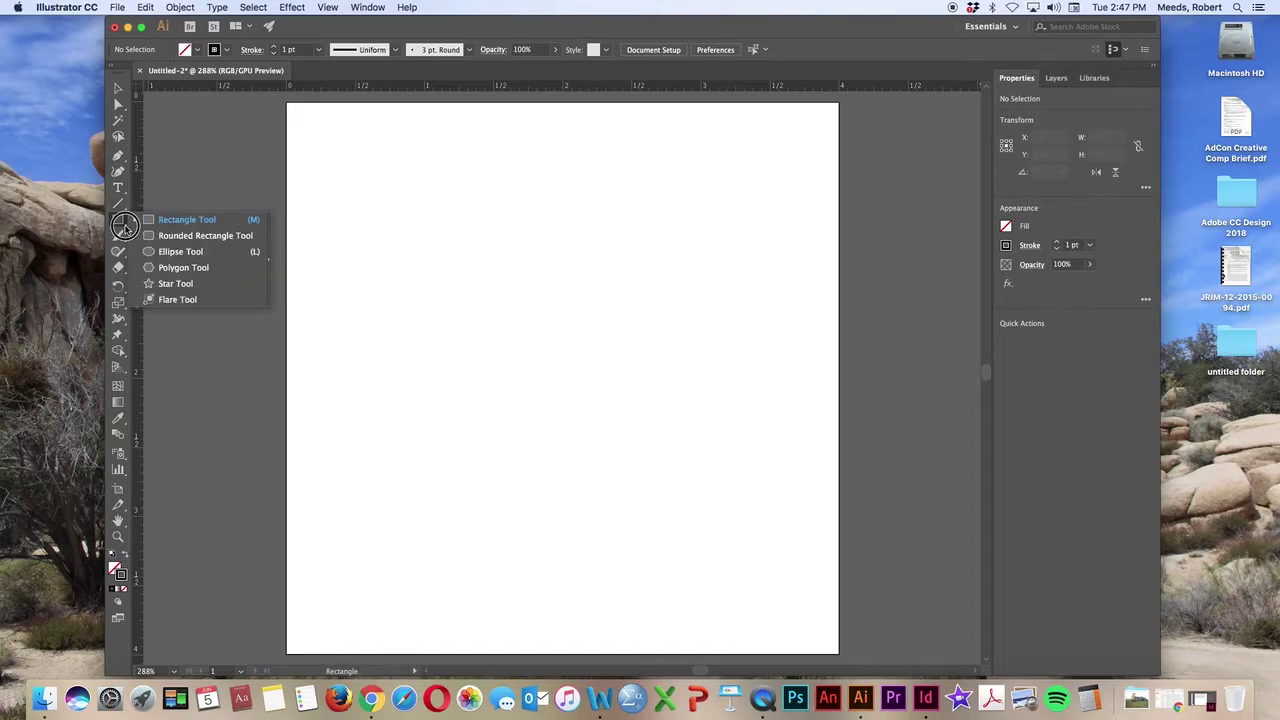
pyautogui.click(126, 224)
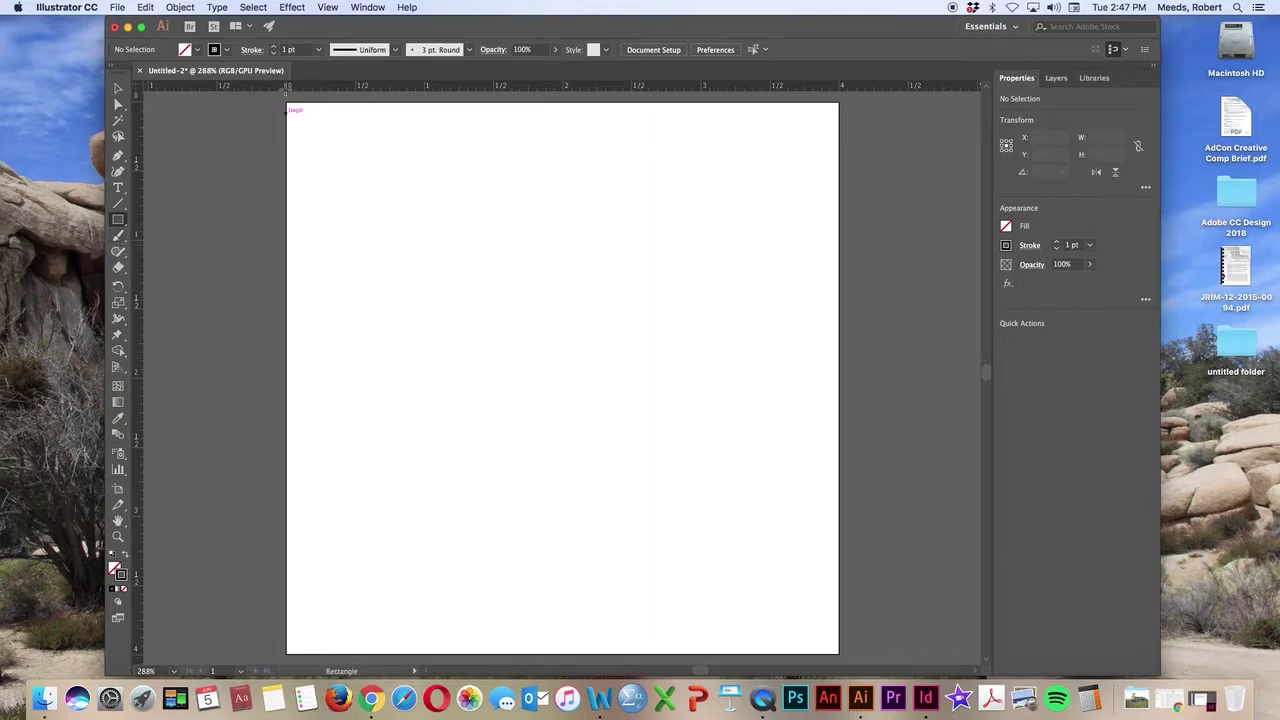
pyautogui.click(122, 221)
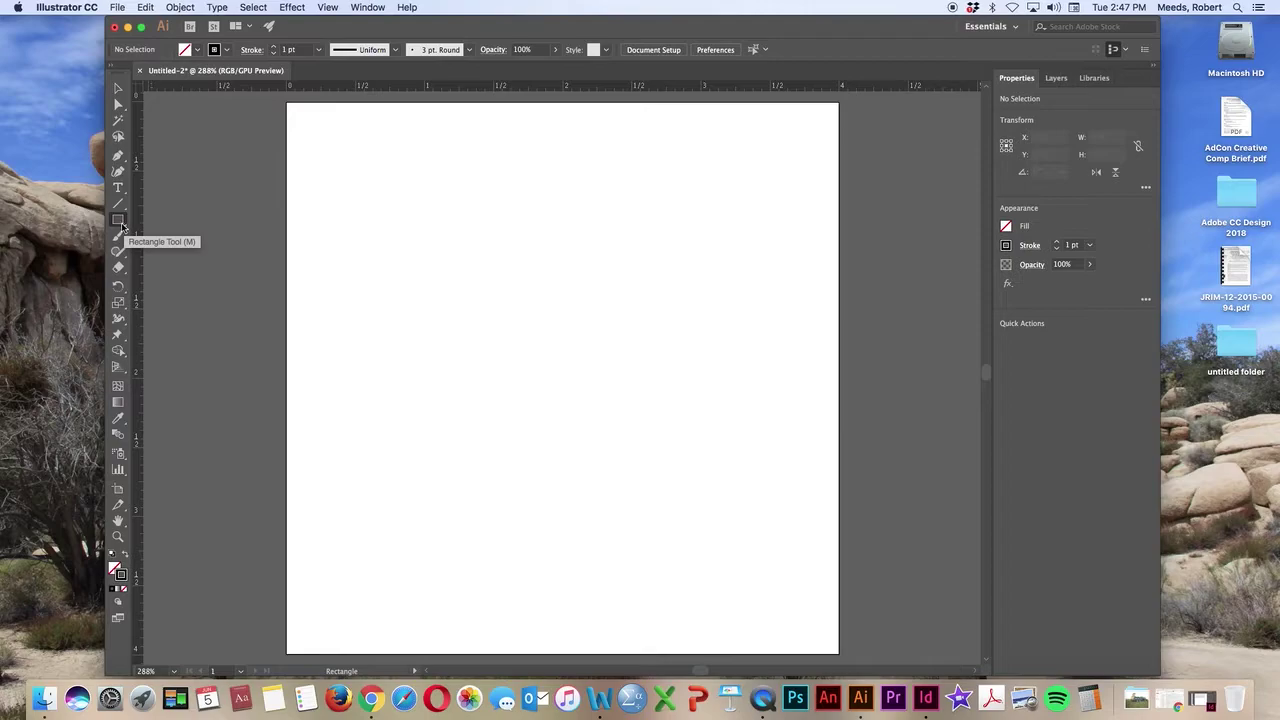
# - Paint a freehand "Hi!" with the Paintbrush, drawing a smiley face as the dot of the i
pyautogui.click(121, 236)
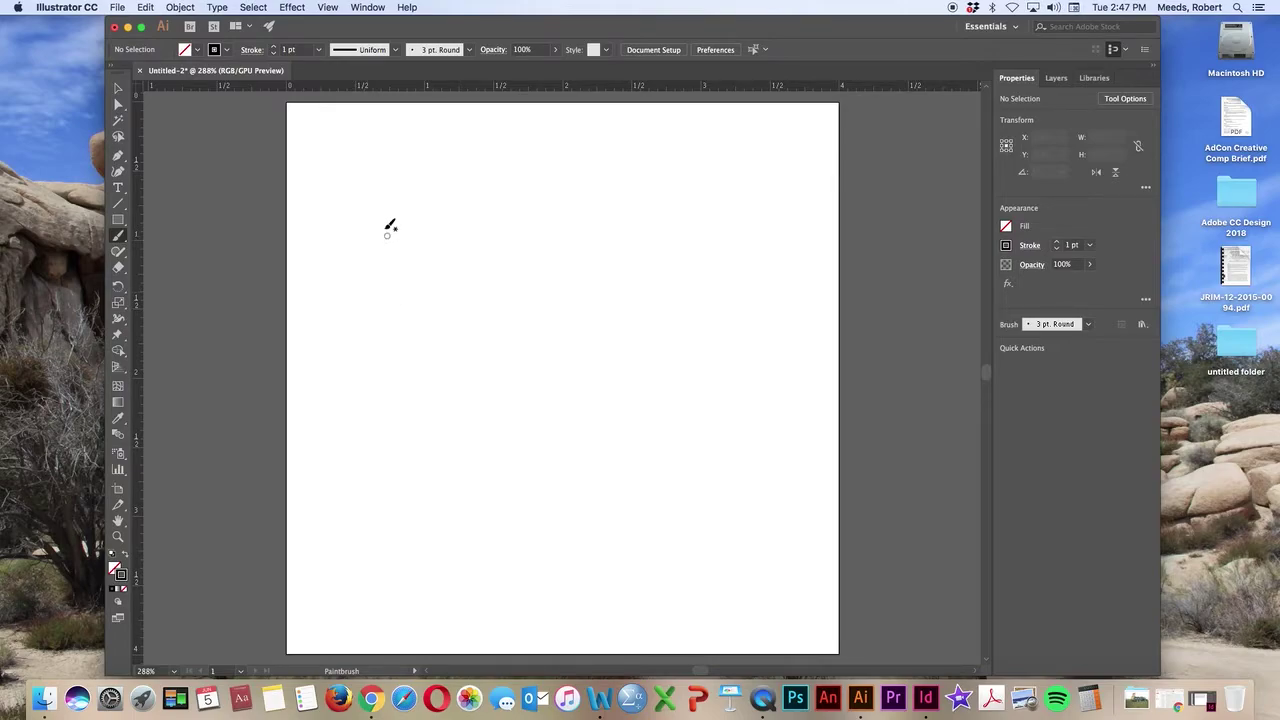
pyautogui.moveTo(380, 217); pyautogui.dragTo(401, 428)
pyautogui.moveTo(455, 212); pyautogui.dragTo(481, 390)
pyautogui.moveTo(368, 257); pyautogui.dragTo(481, 389)
pyautogui.moveTo(533, 294); pyautogui.dragTo(592, 457)
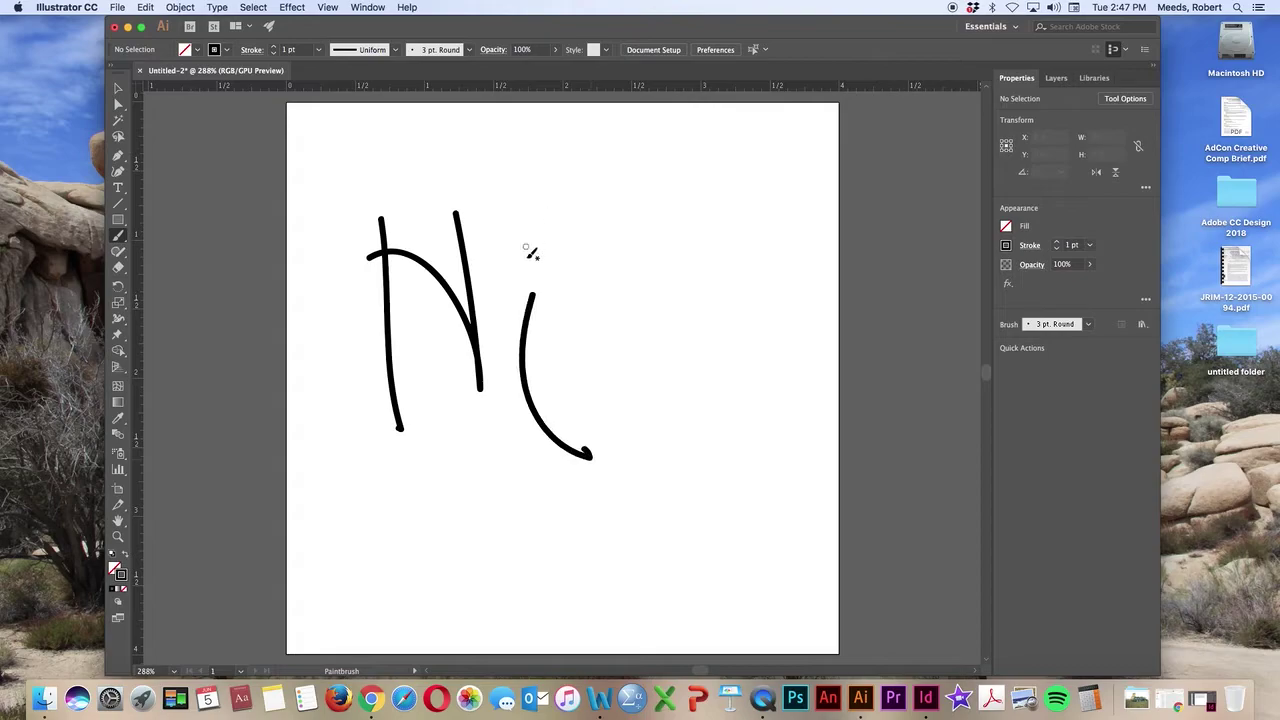
pyautogui.moveTo(523, 234)
pyautogui.mouseDown()
pyautogui.moveTo(590, 220)
pyautogui.moveTo(540, 222)
pyautogui.moveTo(573, 249)
pyautogui.mouseUp()
pyautogui.click(561, 236)
pyautogui.click(545, 240)
pyautogui.moveTo(661, 190)
pyautogui.mouseDown()
pyautogui.moveTo(629, 463)
pyautogui.moveTo(640, 466)
pyautogui.mouseUp()
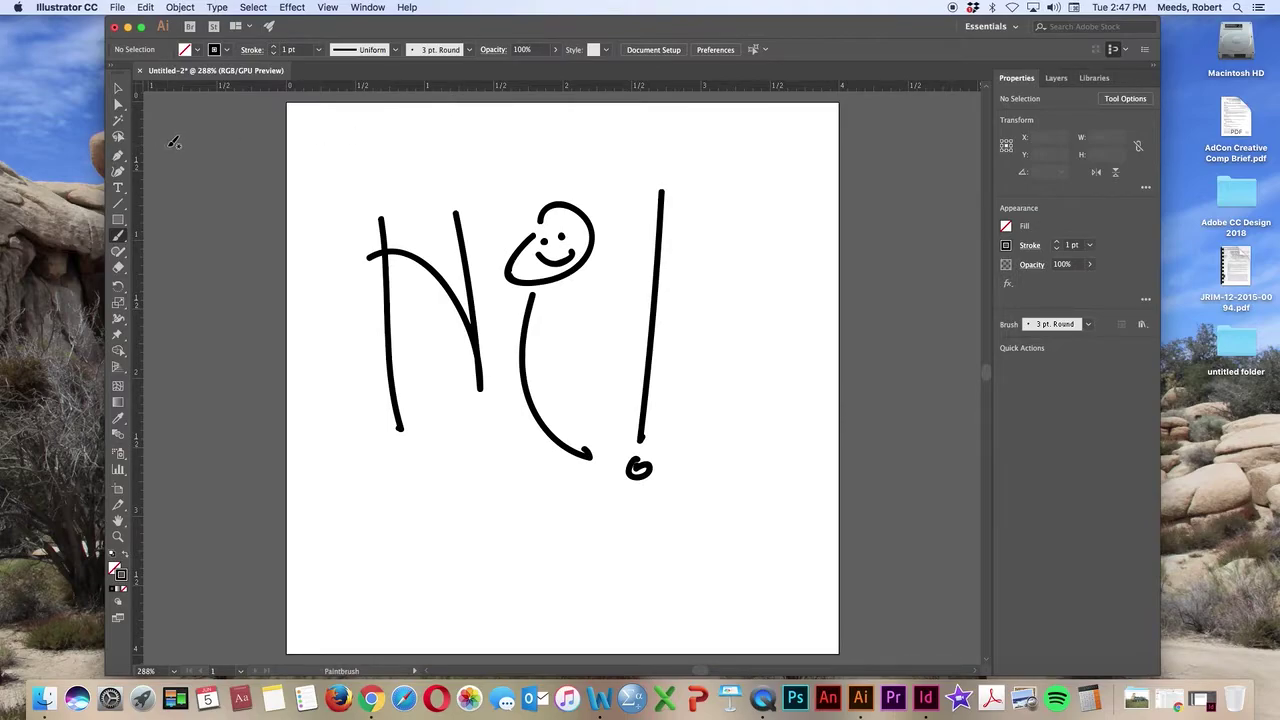
# - Select all the painted strokes of the greeting and delete them
pyautogui.click(117, 88)
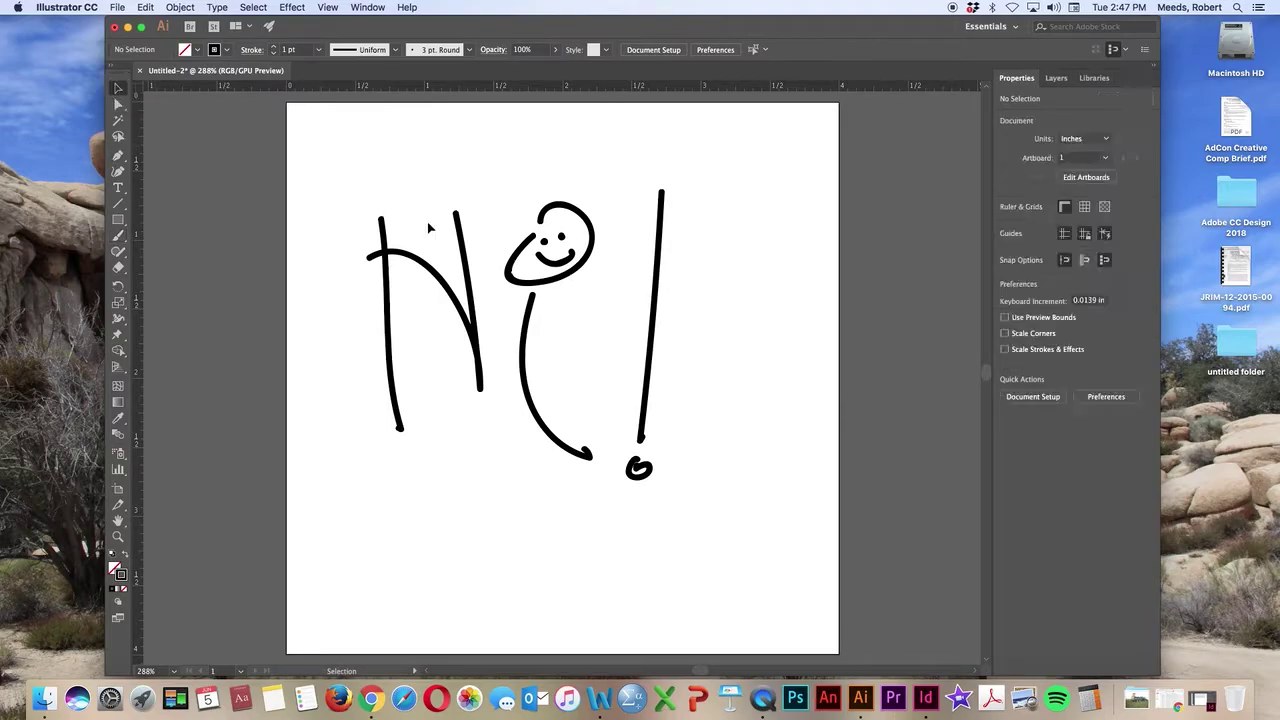
pyautogui.moveTo(322, 138)
pyautogui.mouseDown()
pyautogui.moveTo(586, 457)
pyautogui.moveTo(788, 597)
pyautogui.mouseUp()
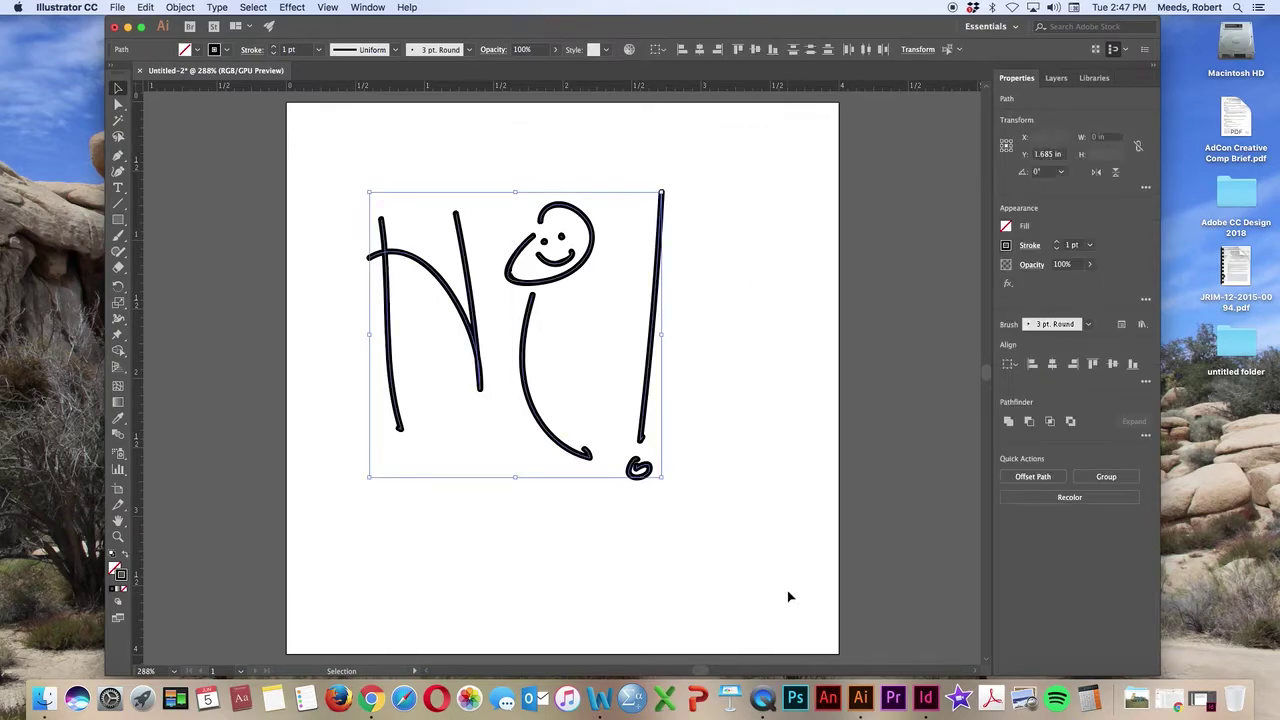
pyautogui.press('Delete')
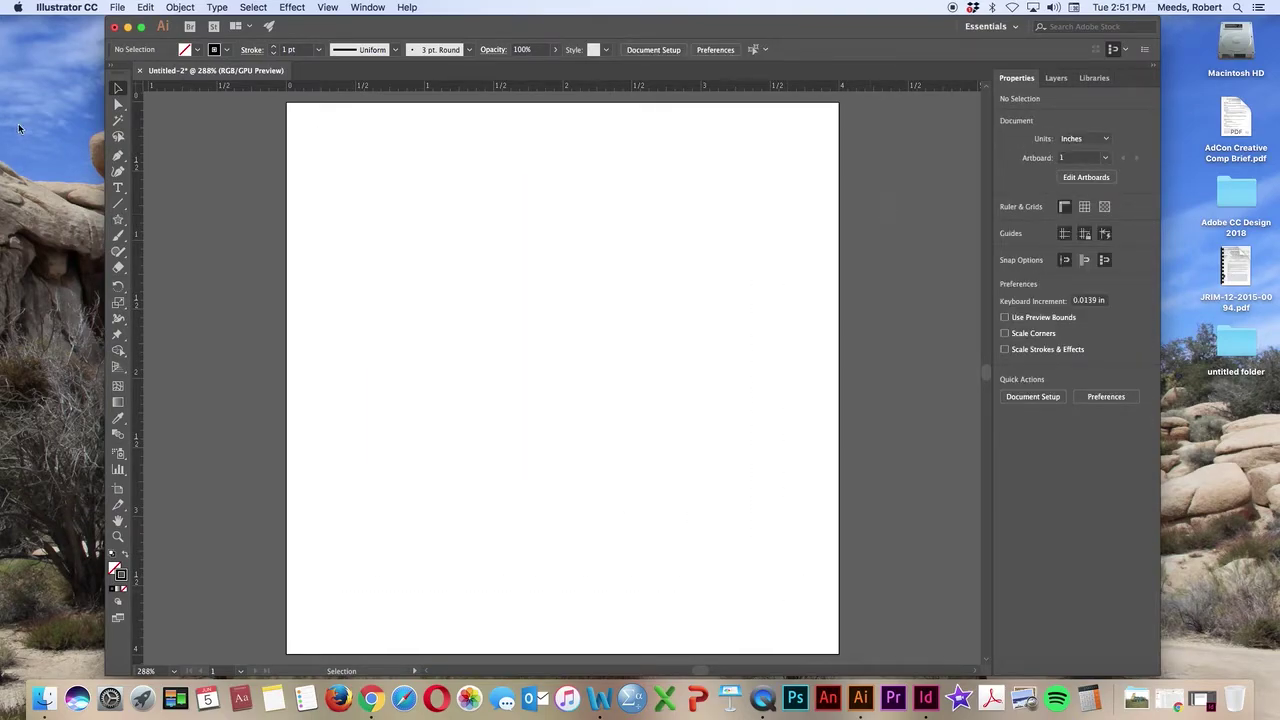
# - Draw a square about 0.76 in wide in the upper-left part of the artboard
pyautogui.click(118, 268)
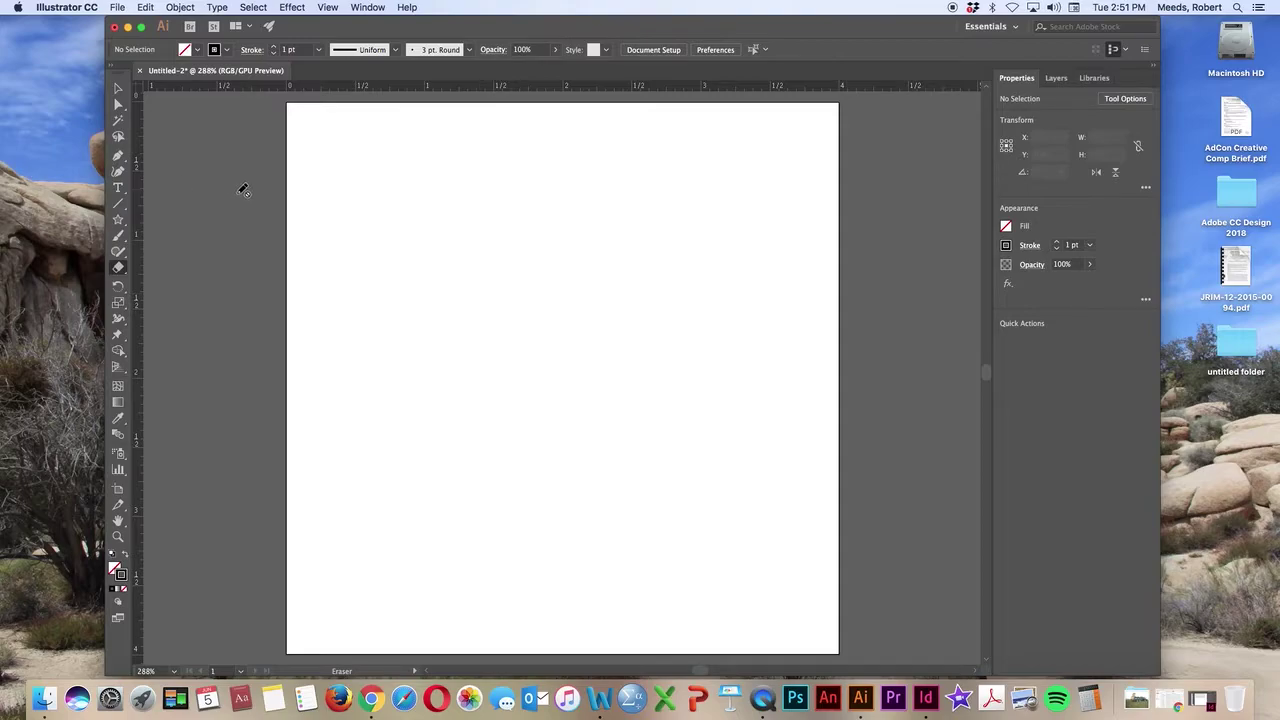
pyautogui.moveTo(118, 218); pyautogui.dragTo(150, 218)
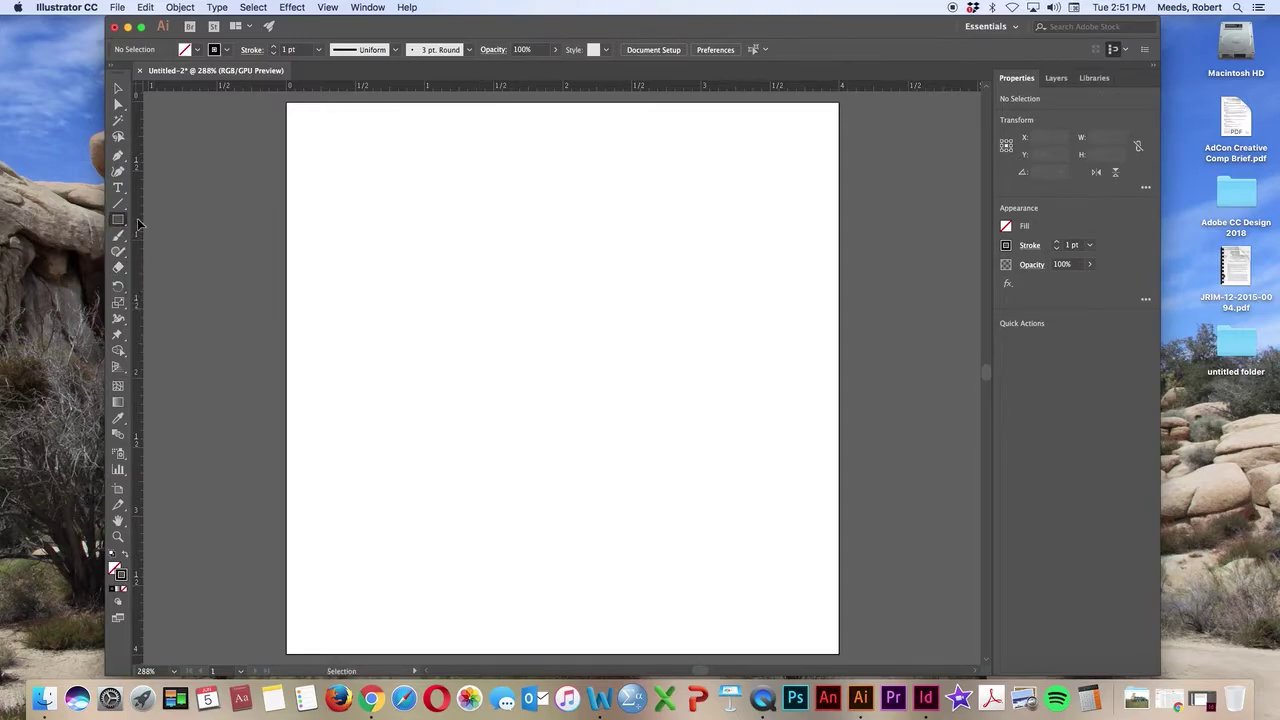
pyautogui.moveTo(410, 213); pyautogui.dragTo(516, 319)
# - Draw a star overlapping the square and a wide ellipse across the square's upper-right corner, leaving nothing selected
pyautogui.moveTo(118, 220); pyautogui.dragTo(222, 286)
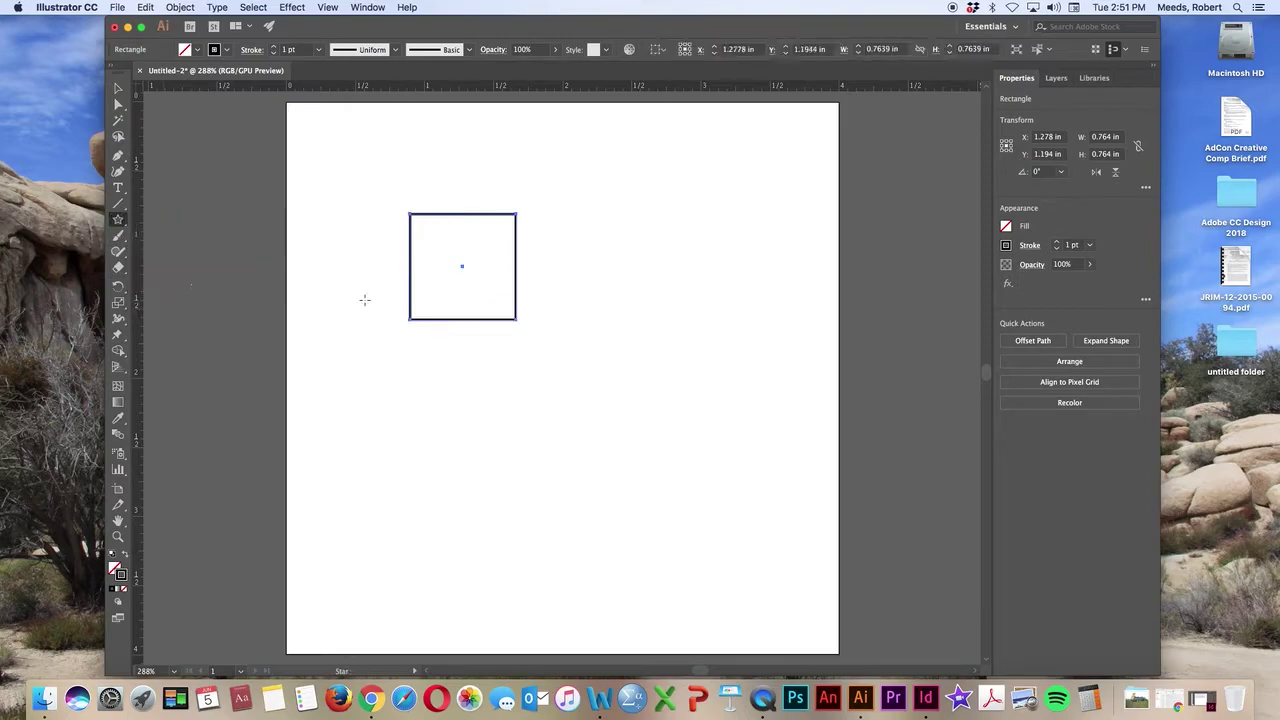
pyautogui.moveTo(474, 292); pyautogui.dragTo(490, 364)
pyautogui.moveTo(118, 220); pyautogui.dragTo(161, 251)
pyautogui.moveTo(446, 182); pyautogui.dragTo(582, 267)
pyautogui.click(118, 89)
pyautogui.click(179, 154)
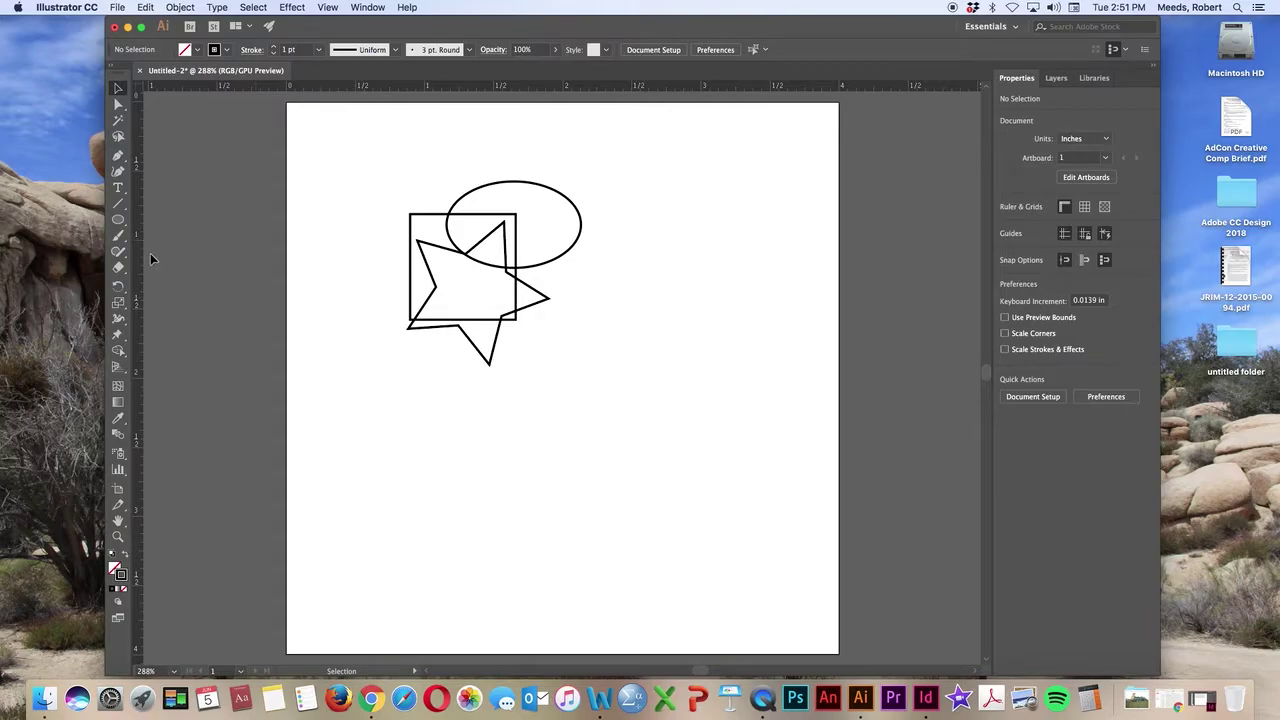
# - Erase parts of the overlapping square, star and ellipse with freehand Eraser strokes, including through the square's left edge
pyautogui.click(118, 270)
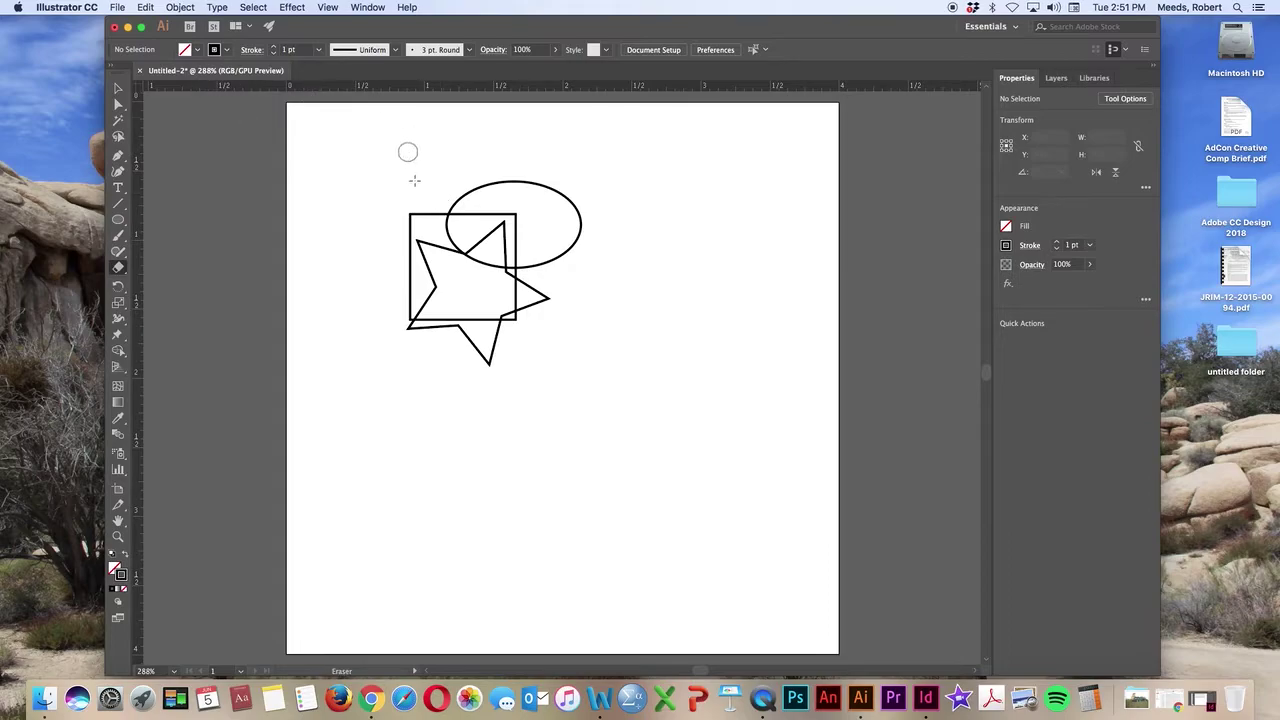
pyautogui.moveTo(448, 218)
pyautogui.mouseDown()
pyautogui.moveTo(496, 228)
pyautogui.moveTo(471, 249)
pyautogui.moveTo(507, 260)
pyautogui.moveTo(505, 237)
pyautogui.moveTo(515, 262)
pyautogui.moveTo(496, 277)
pyautogui.moveTo(538, 306)
pyautogui.moveTo(509, 318)
pyautogui.moveTo(473, 365)
pyautogui.moveTo(466, 320)
pyautogui.mouseUp()
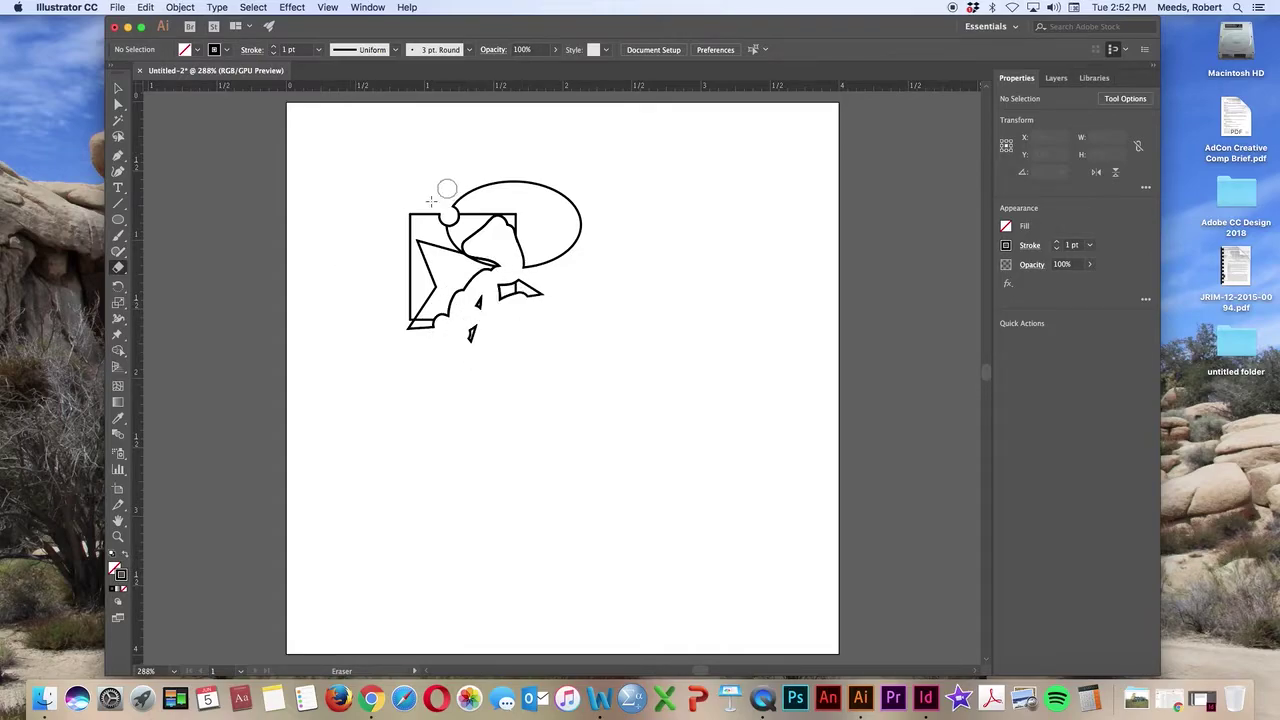
pyautogui.moveTo(395, 268)
pyautogui.mouseDown()
pyautogui.moveTo(411, 255)
pyautogui.moveTo(436, 270)
pyautogui.mouseUp()
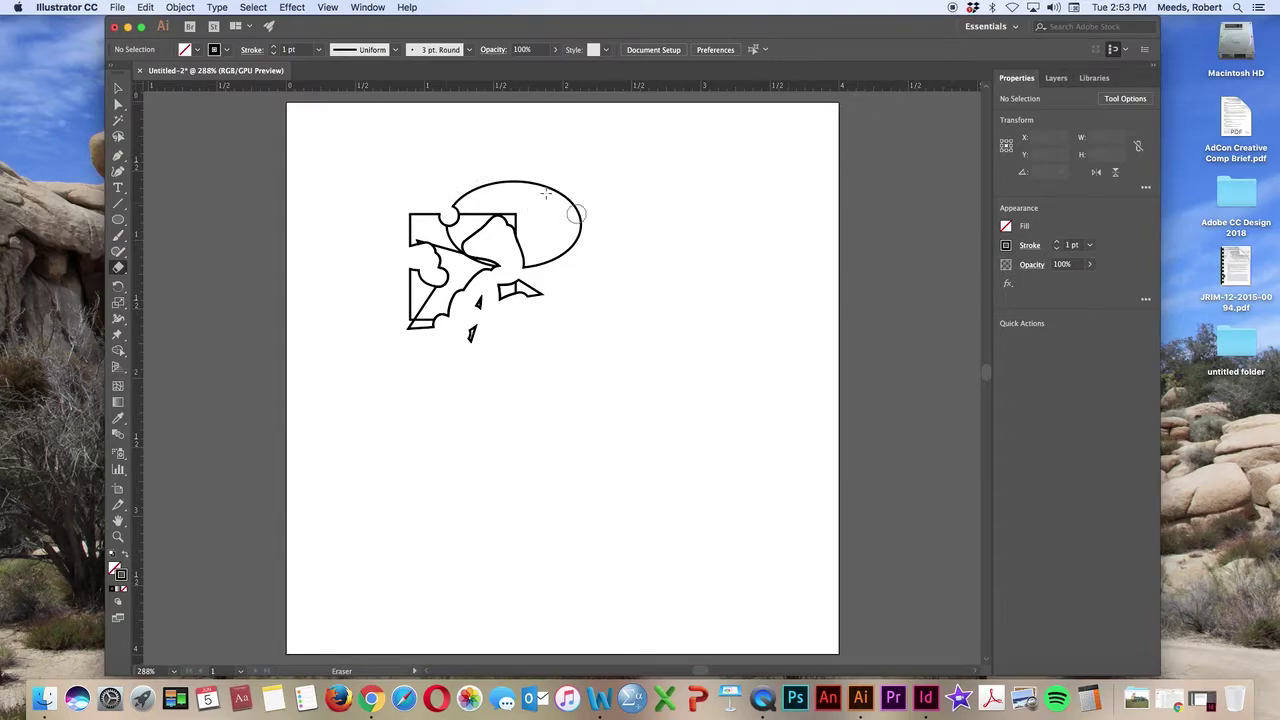
# - Select all the partly erased shapes and delete them
pyautogui.click(118, 88)
pyautogui.moveTo(363, 142); pyautogui.dragTo(719, 506)
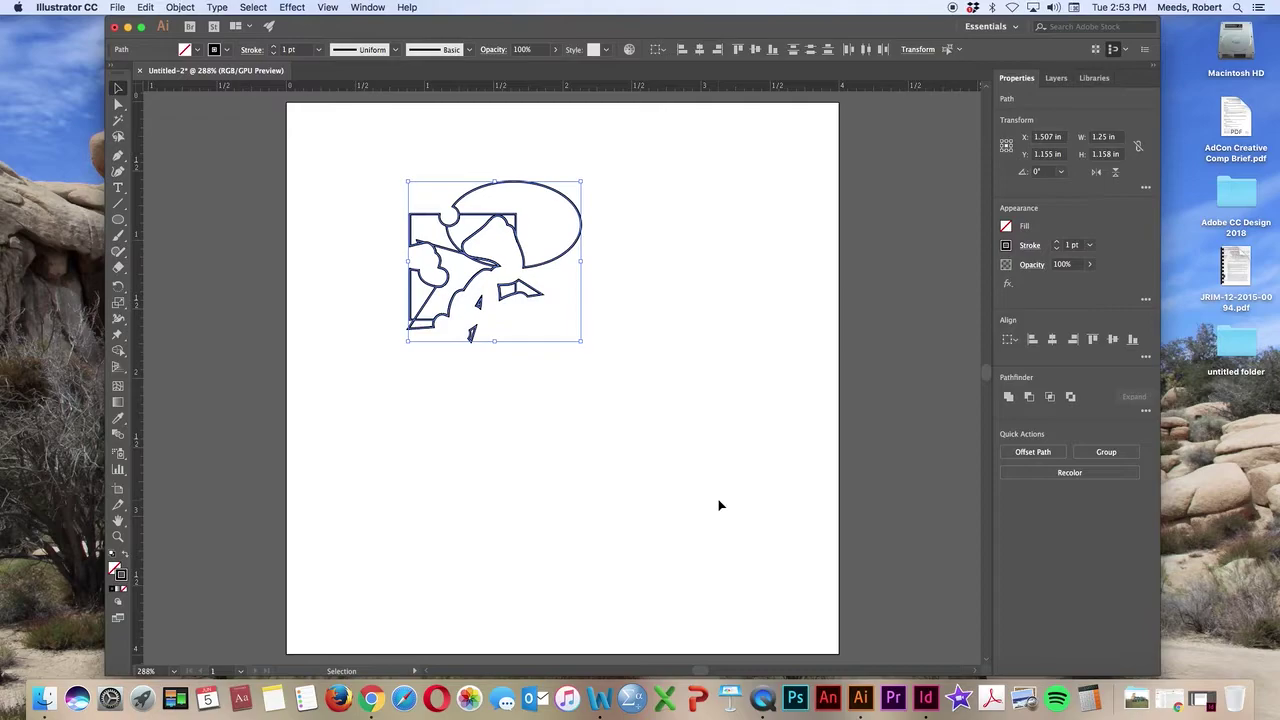
pyautogui.press('Delete')
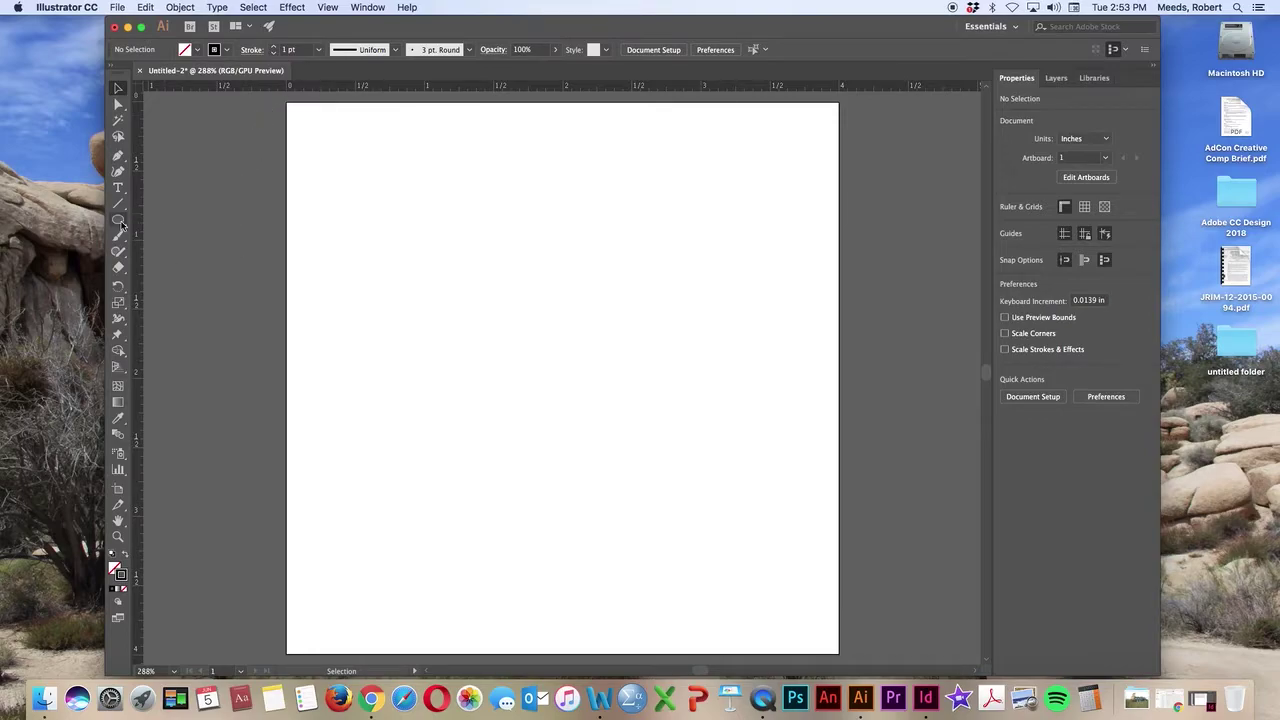
# - Draw an unconstrained ellipse about 1.28 by 0.88 in and delete it
pyautogui.moveTo(123, 225); pyautogui.dragTo(149, 251)
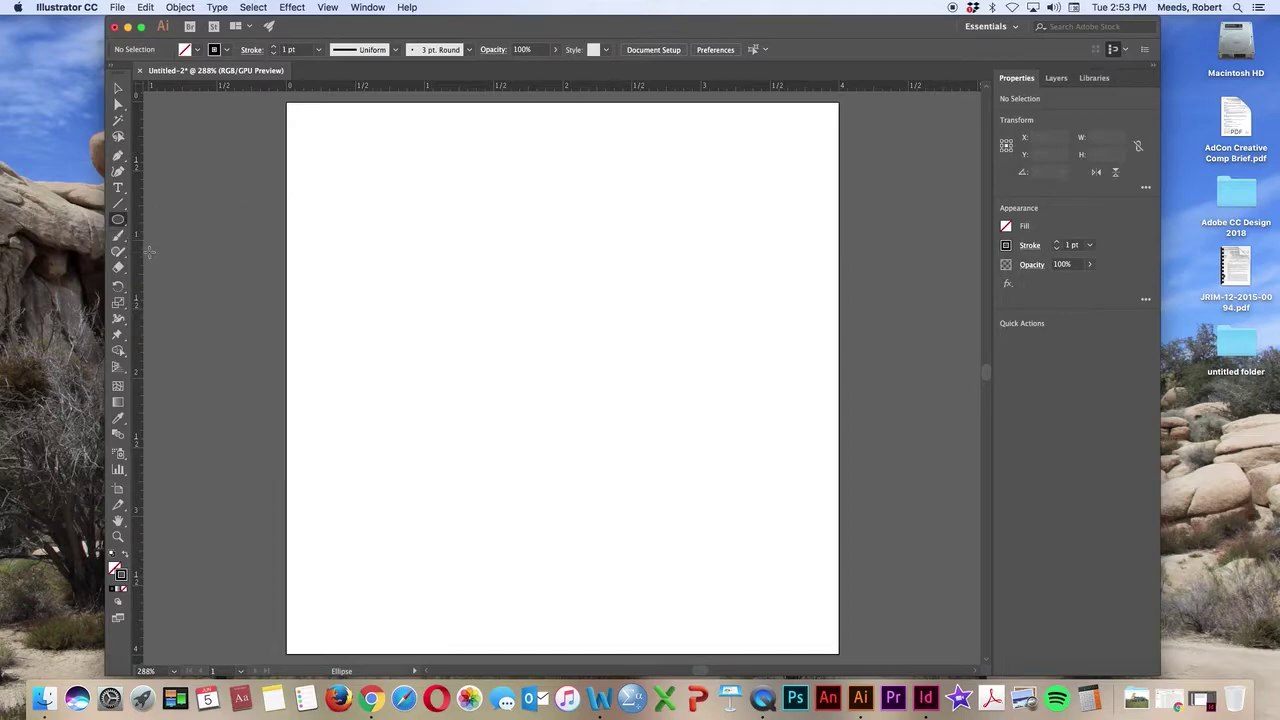
pyautogui.moveTo(404, 192)
pyautogui.mouseDown()
pyautogui.moveTo(611, 289)
pyautogui.moveTo(547, 229)
pyautogui.moveTo(526, 343)
pyautogui.moveTo(414, 263)
pyautogui.moveTo(520, 223)
pyautogui.moveTo(506, 297)
pyautogui.moveTo(526, 331)
pyautogui.moveTo(603, 324)
pyautogui.moveTo(566, 362)
pyautogui.moveTo(559, 349)
pyautogui.moveTo(594, 351)
pyautogui.moveTo(569, 309)
pyautogui.moveTo(581, 312)
pyautogui.mouseUp()
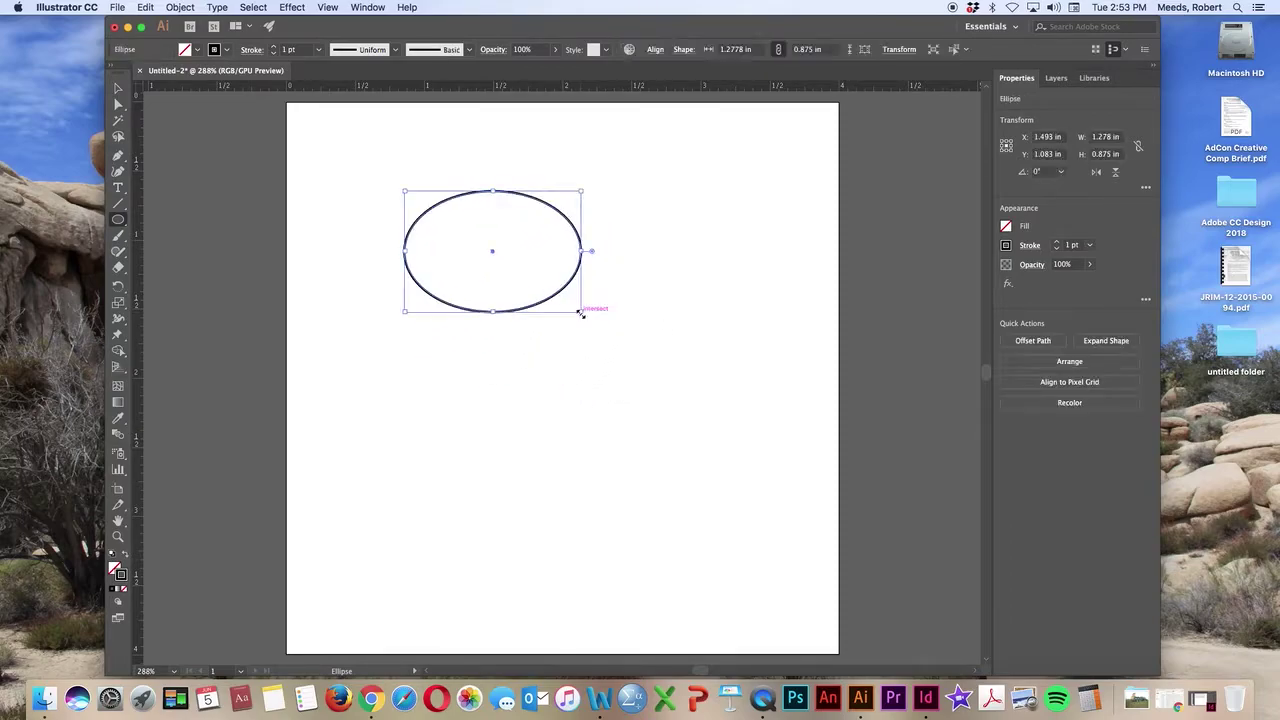
pyautogui.press('Delete')
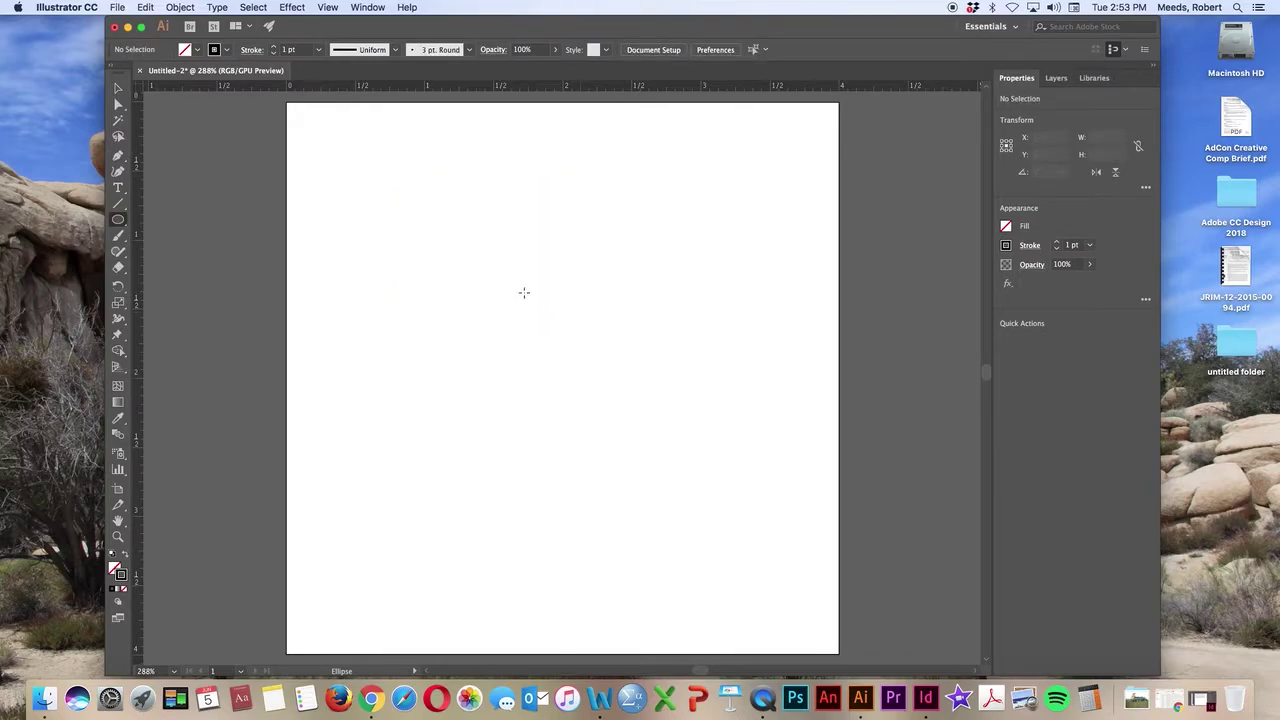
# - Draw a perfect circle about 1.51 in across and undo it
pyautogui.moveTo(434, 206); pyautogui.dragTo(509, 321)
pyautogui.moveTo(493, 262); pyautogui.dragTo(634, 416)
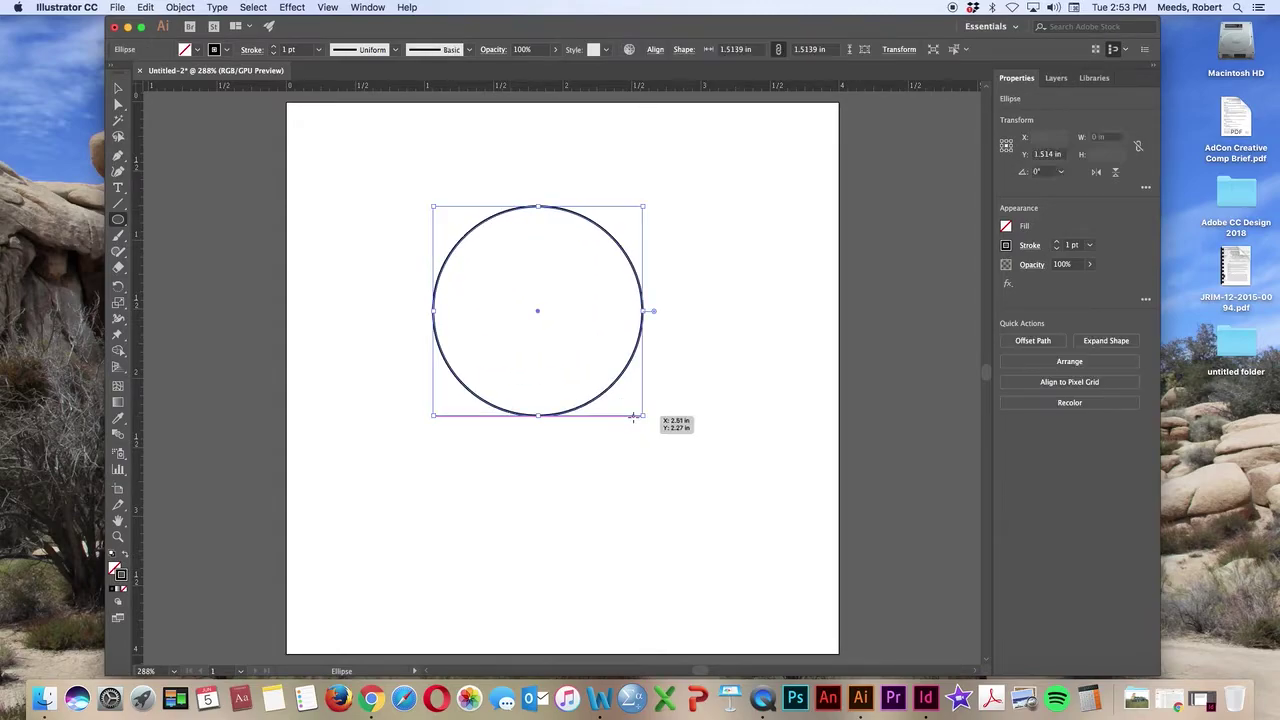
pyautogui.press('super+z')
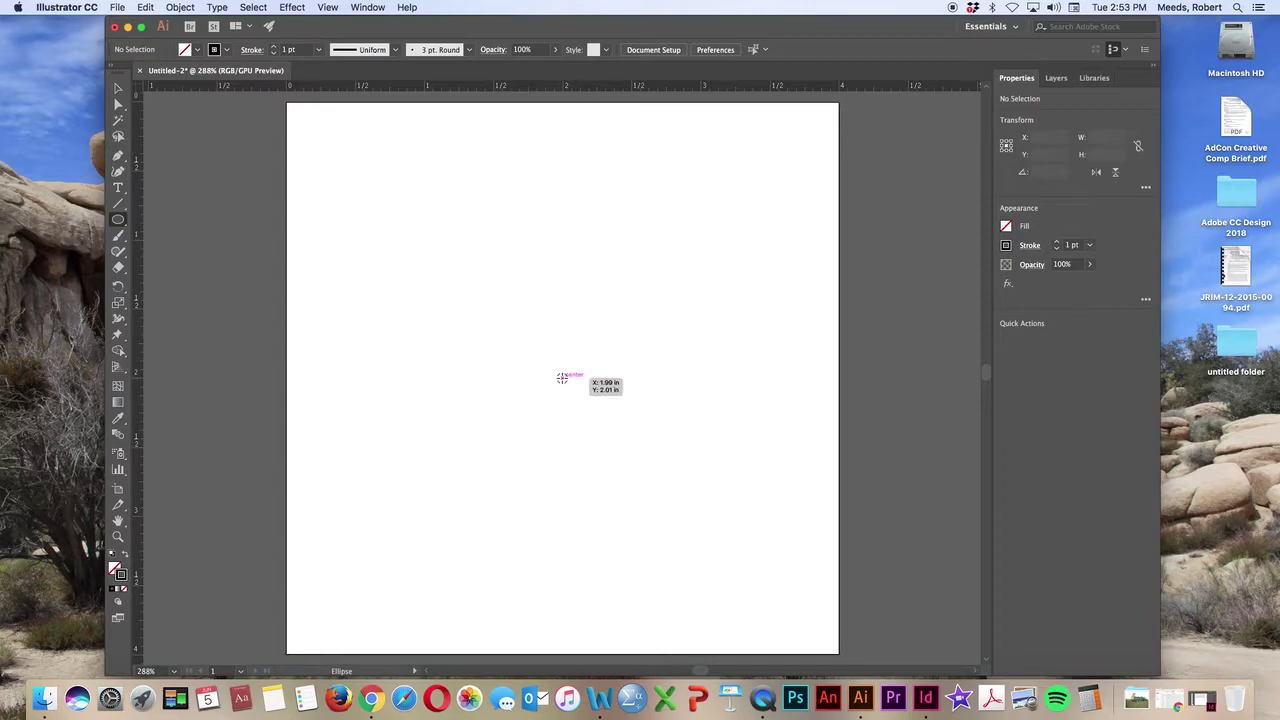
# - Draw a perfect circle about 2.83 in across, outward from the artboard's center
pyautogui.moveTo(562, 378); pyautogui.dragTo(692, 575)
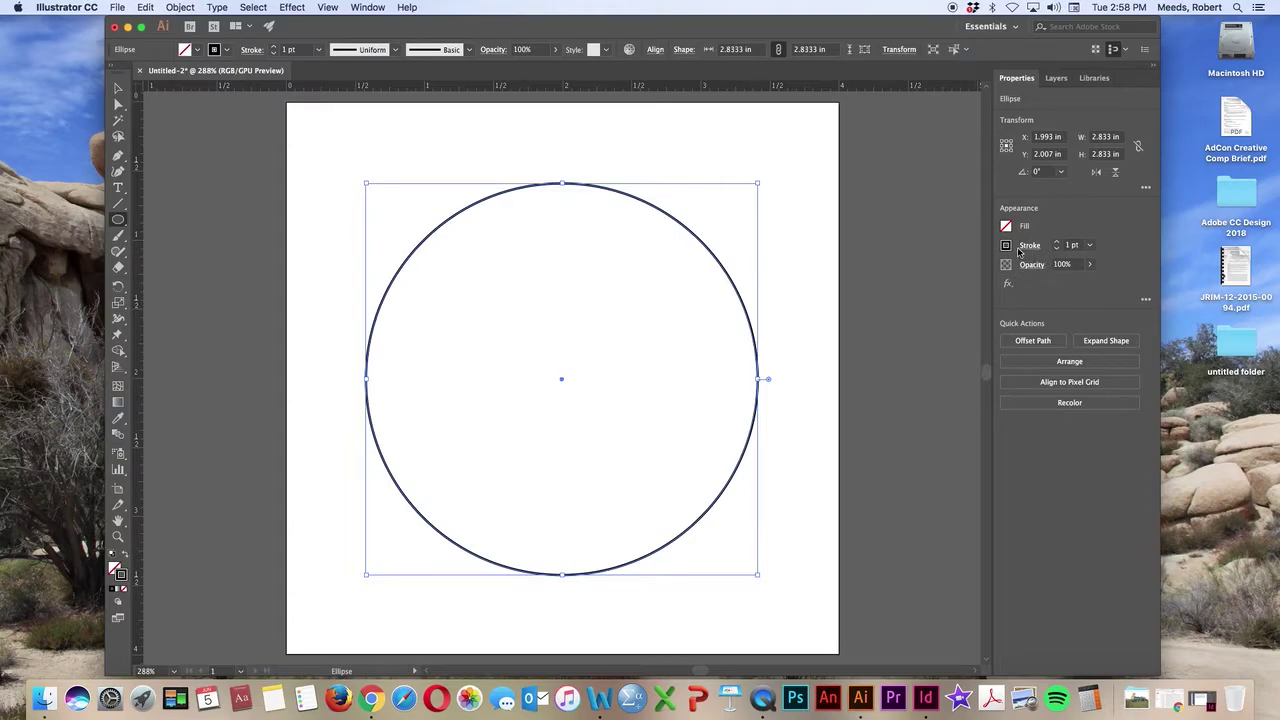
pyautogui.click(367, 7)
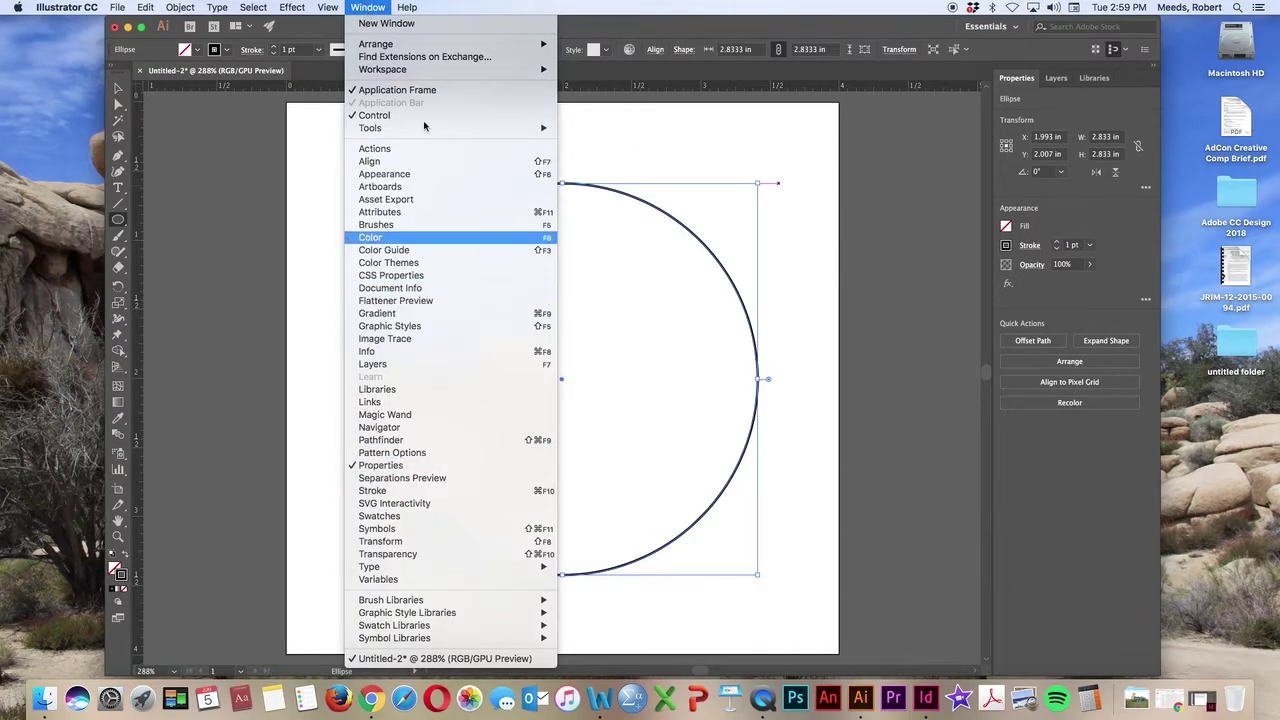
pyautogui.click(376, 6)
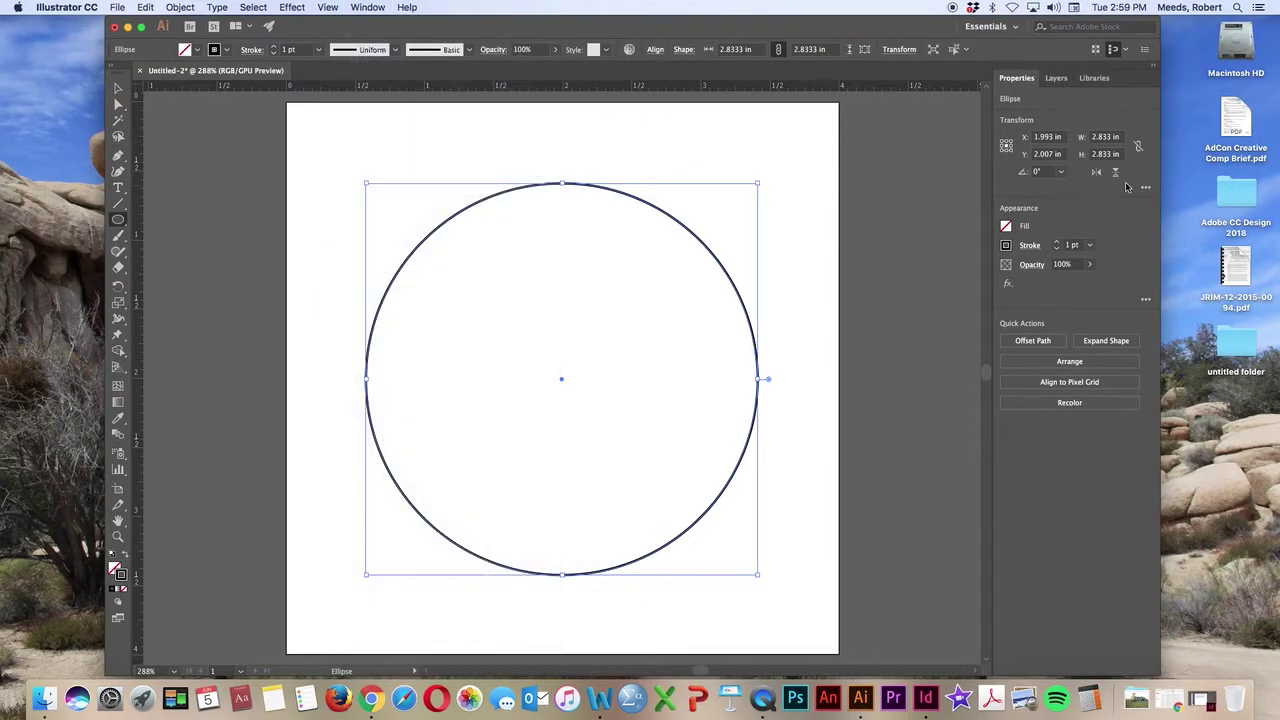
# - Increase and decrease the circle's stroke weight in increments, down to no stroke and back up to 0.5 pt
pyautogui.click(1056, 242)
pyautogui.click(1056, 242)
pyautogui.click(1056, 242)
pyautogui.click(1056, 242)
pyautogui.click(1056, 242)
pyautogui.click(1056, 248)
pyautogui.click(1056, 248)
pyautogui.click(1056, 248)
pyautogui.click(1056, 248)
pyautogui.click(1056, 248)
pyautogui.click(1056, 251)
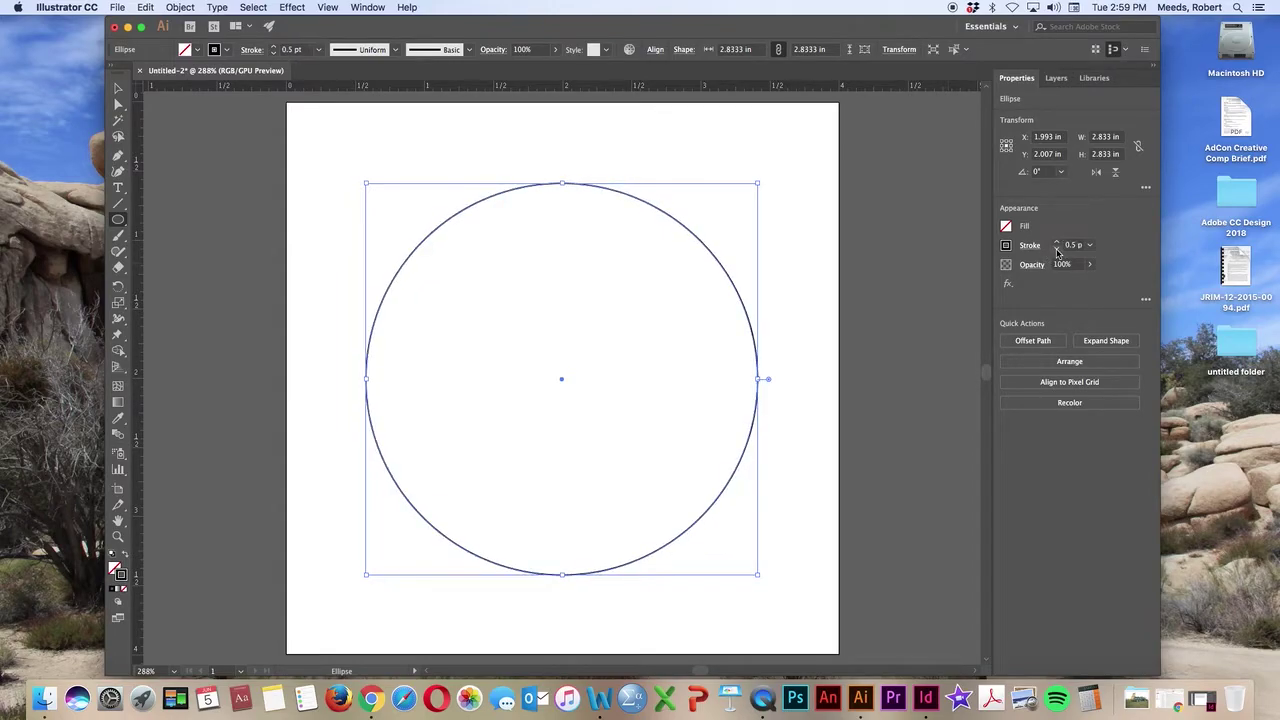
pyautogui.click(1056, 244)
pyautogui.click(1056, 251)
pyautogui.click(1056, 251)
pyautogui.click(1056, 251)
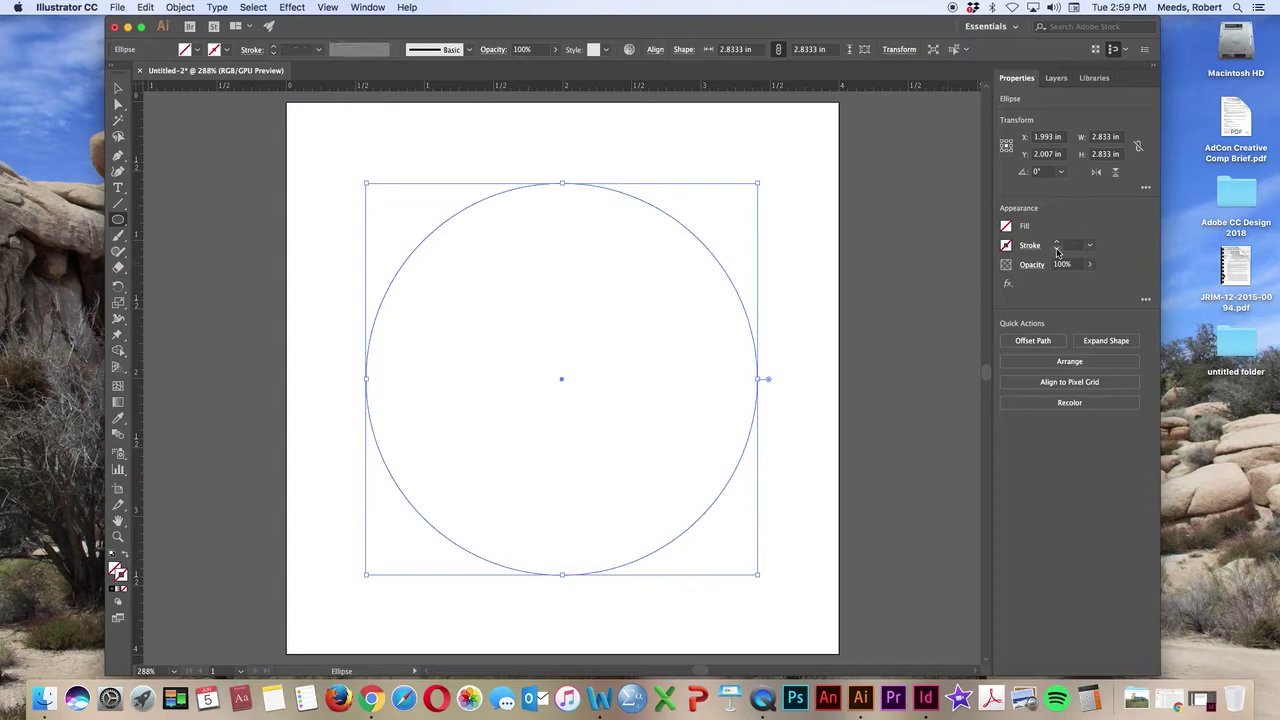
pyautogui.click(1056, 244)
pyautogui.click(1056, 244)
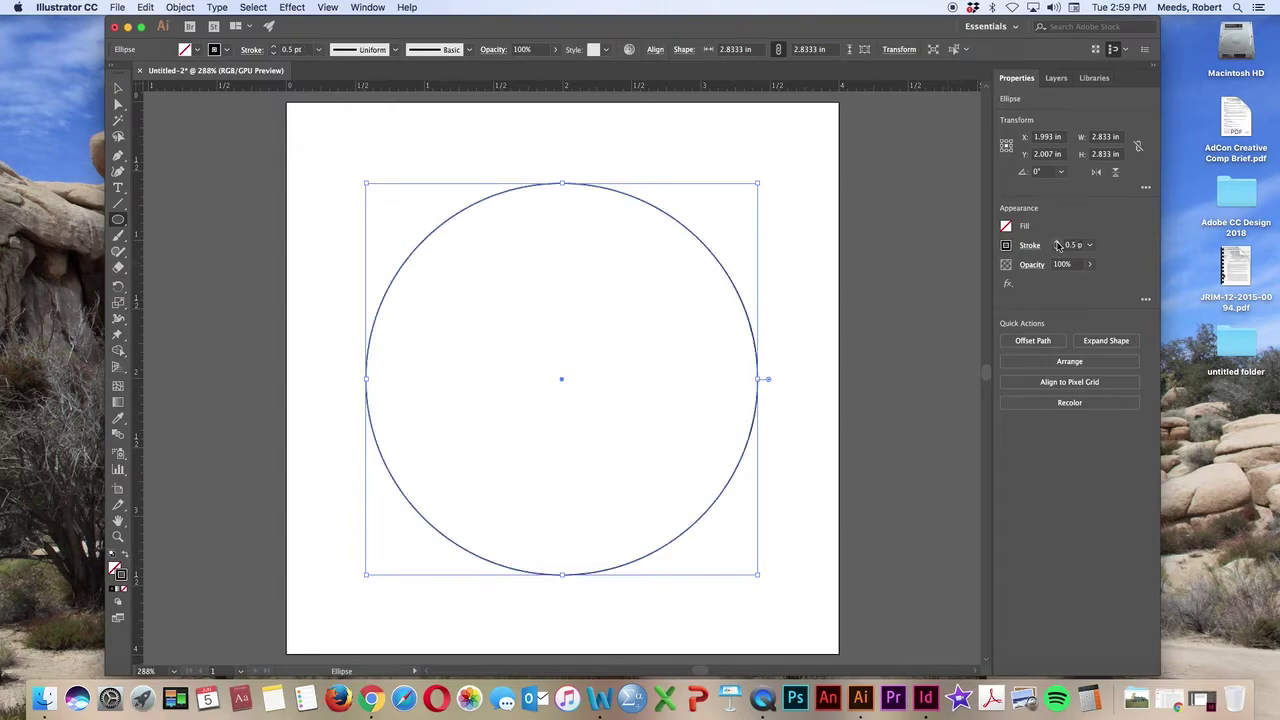
# - Swap the circle's fill and stroke and swap them back, and set its stroke to None
pyautogui.click(115, 568)
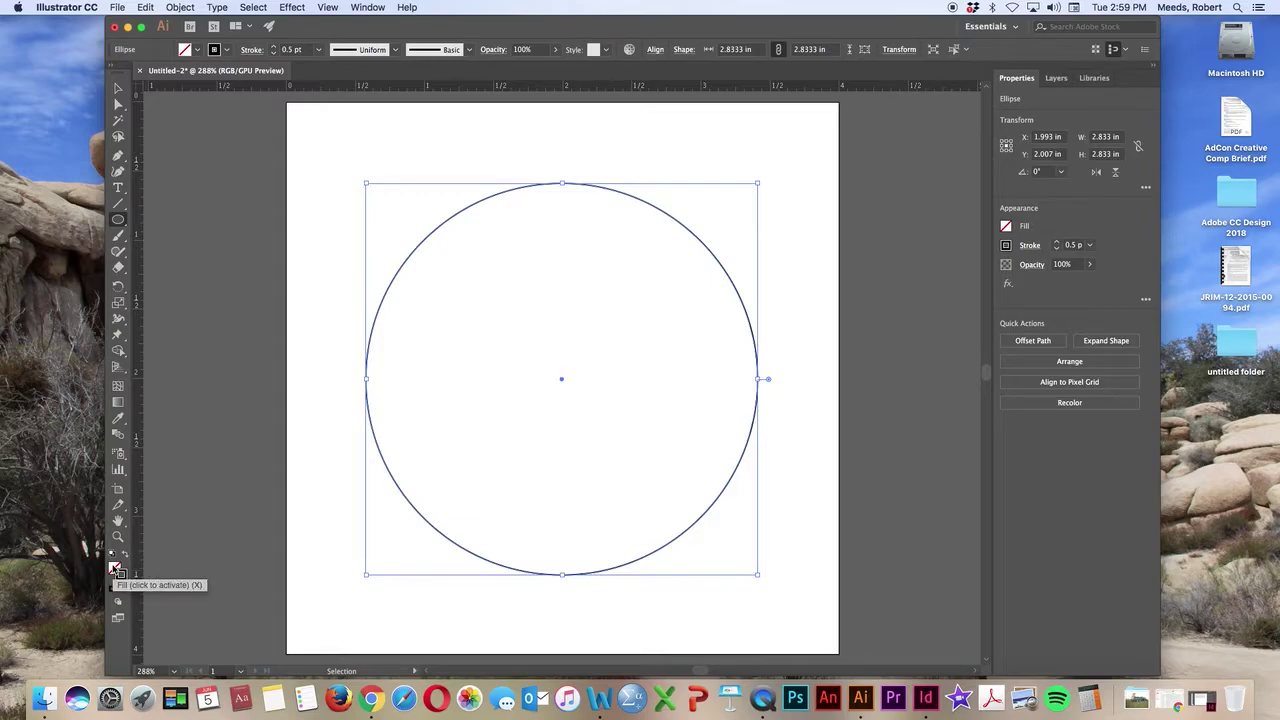
pyautogui.click(124, 558)
pyautogui.click(125, 560)
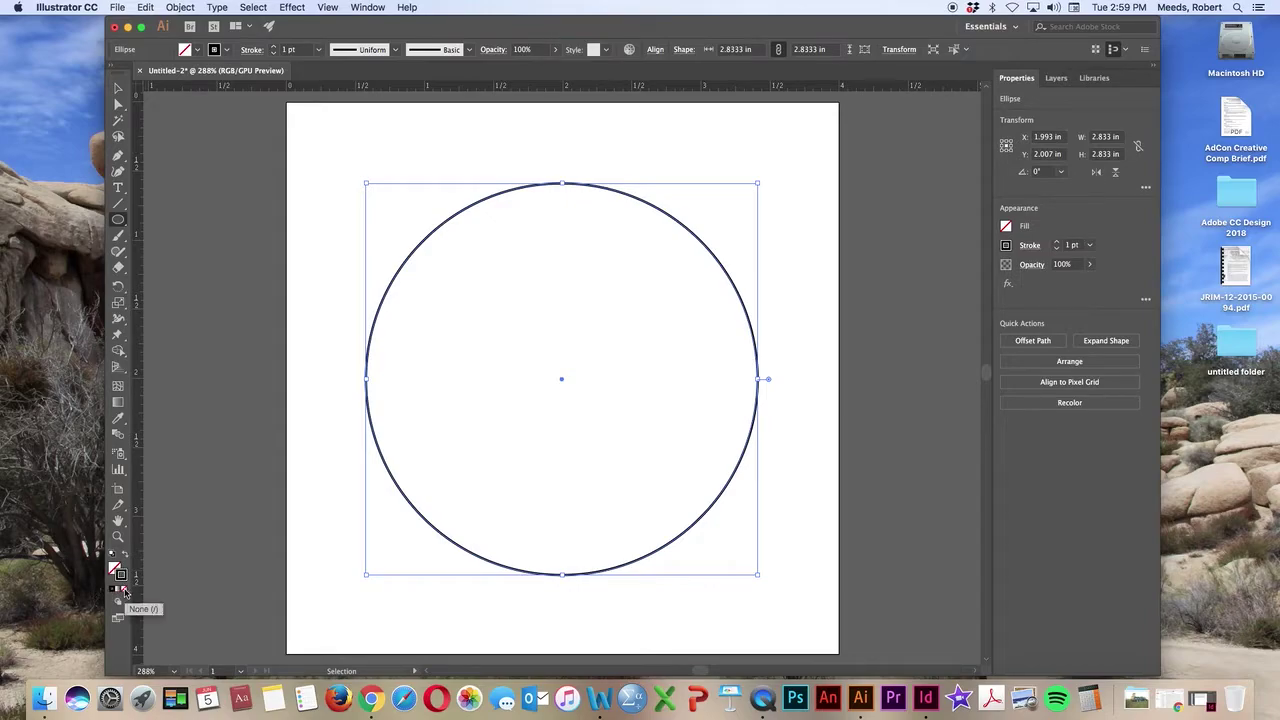
pyautogui.click(124, 592)
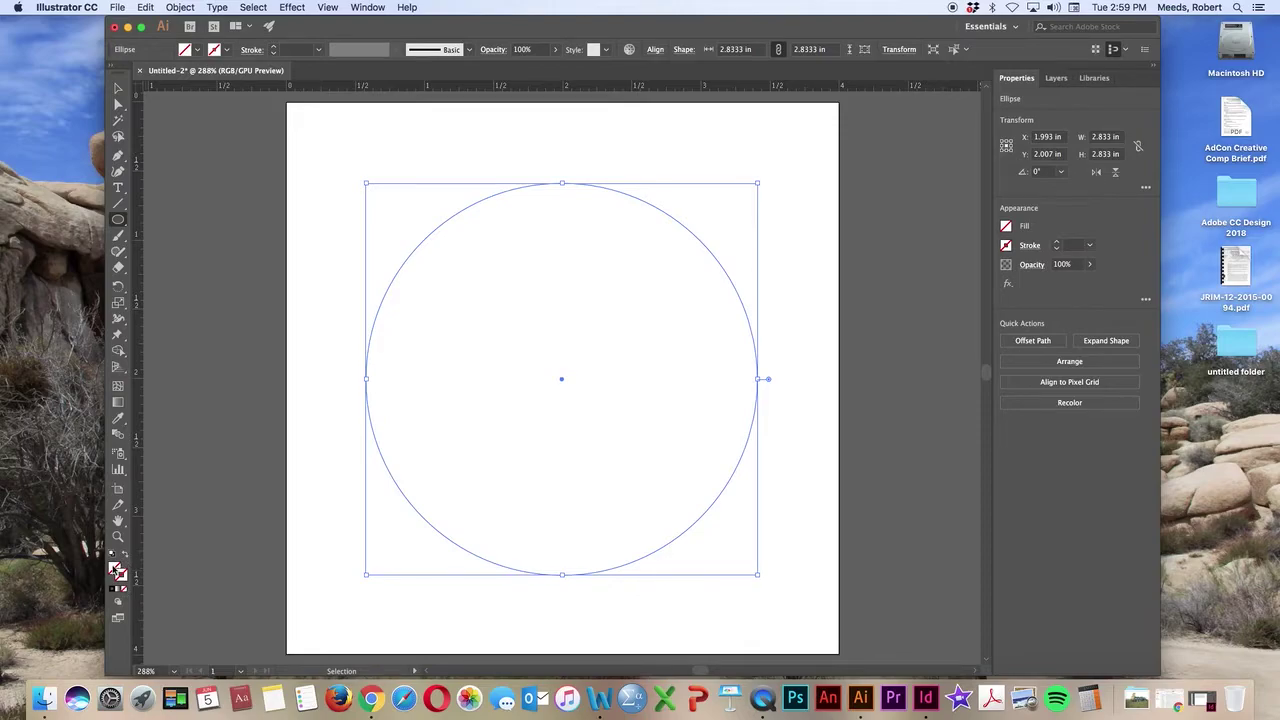
# - Fill the circle with the RGB Yellow color swatch
pyautogui.click(116, 569)
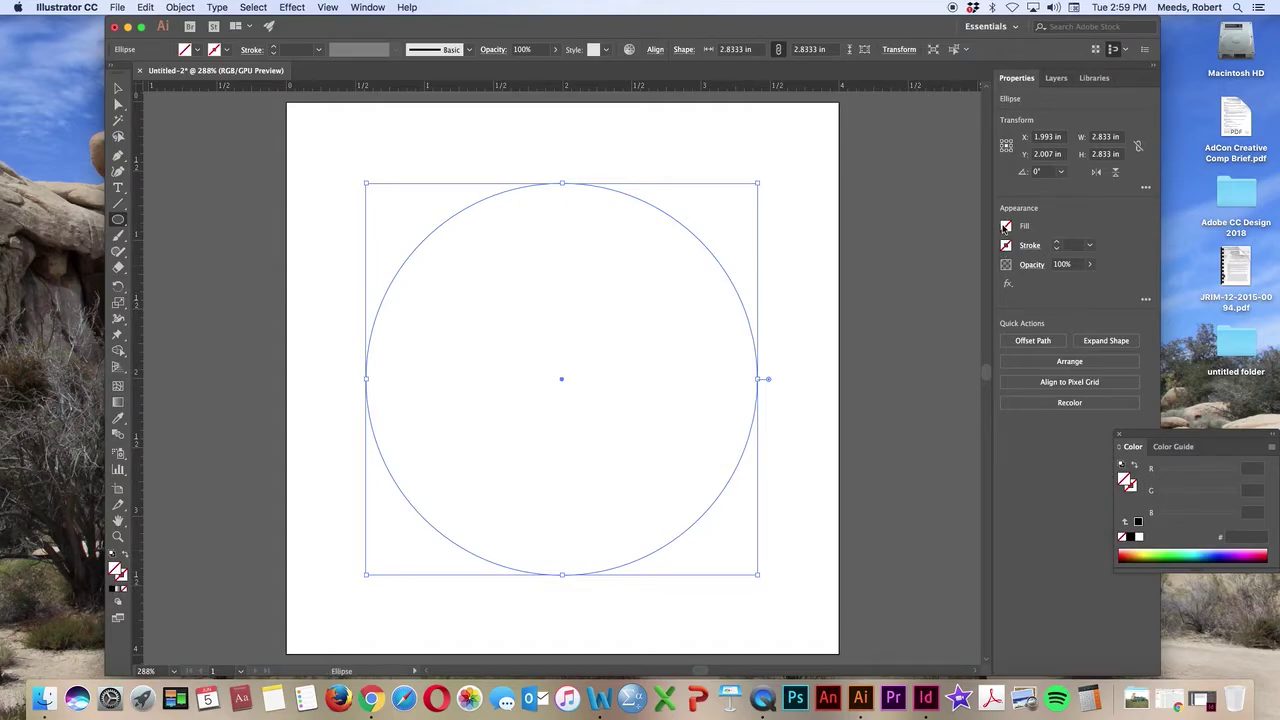
pyautogui.doubleClick(117, 571)
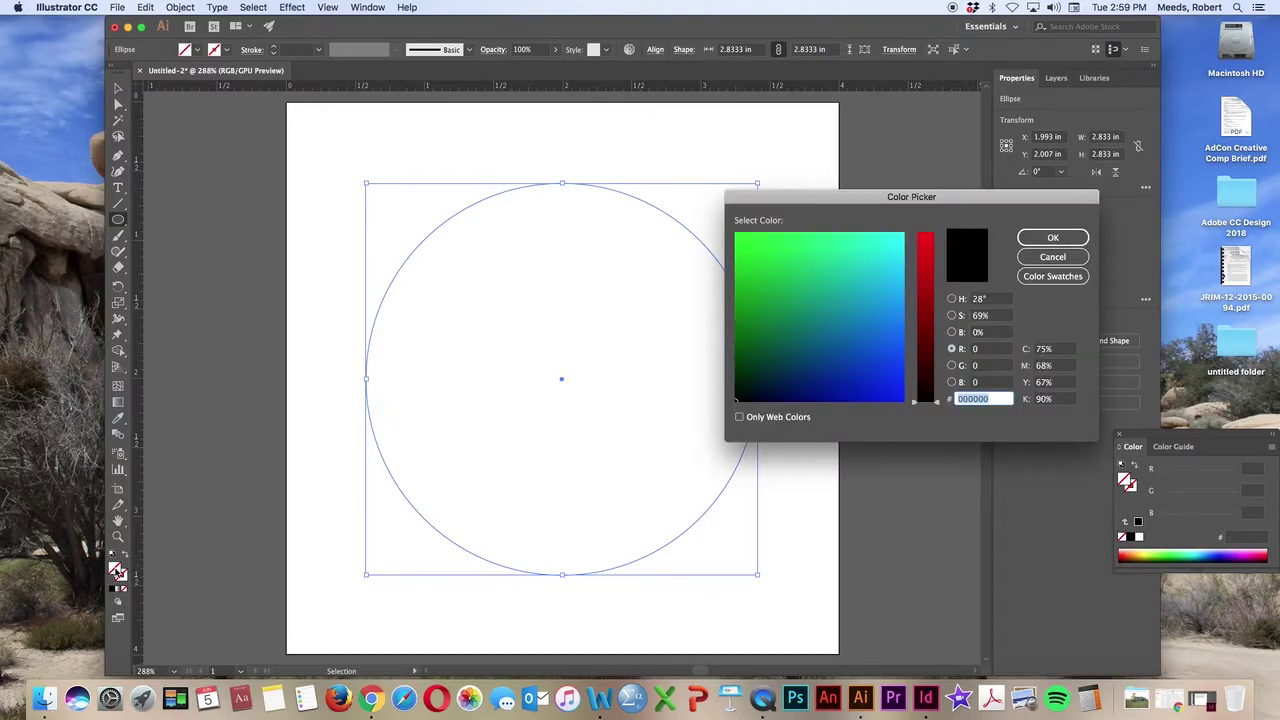
pyautogui.moveTo(843, 199); pyautogui.dragTo(855, 116)
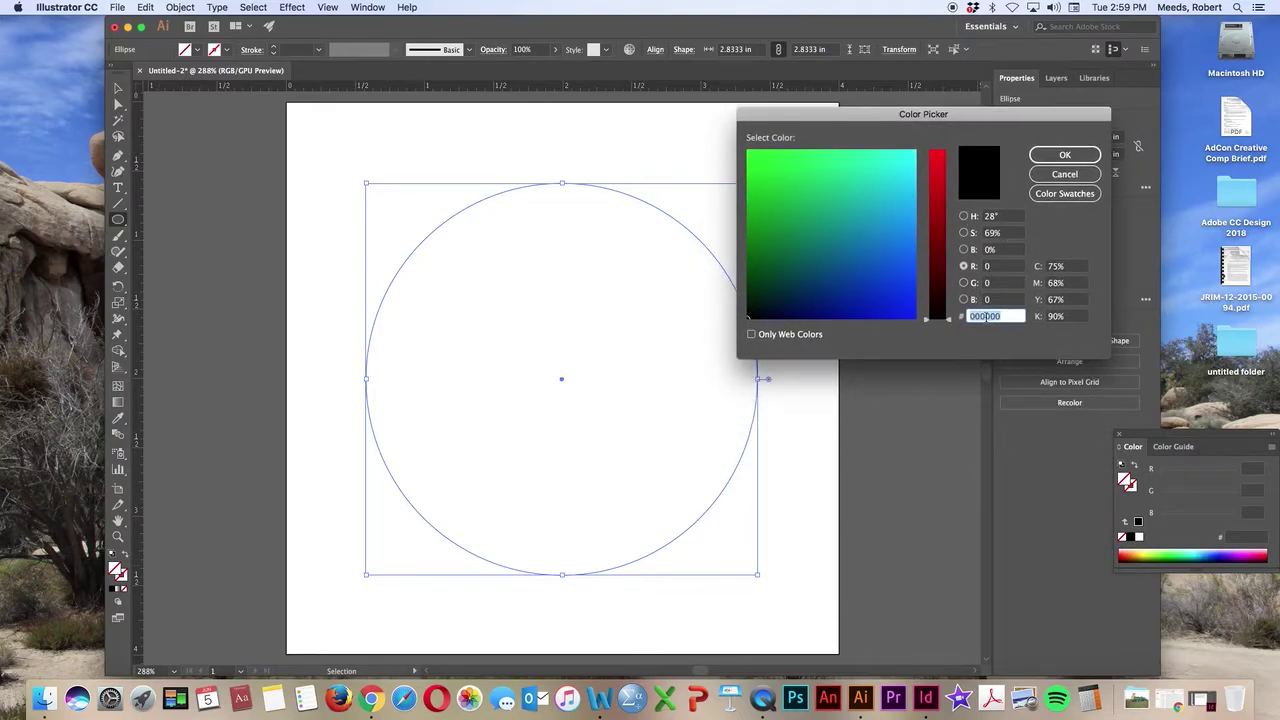
pyautogui.click(1051, 199)
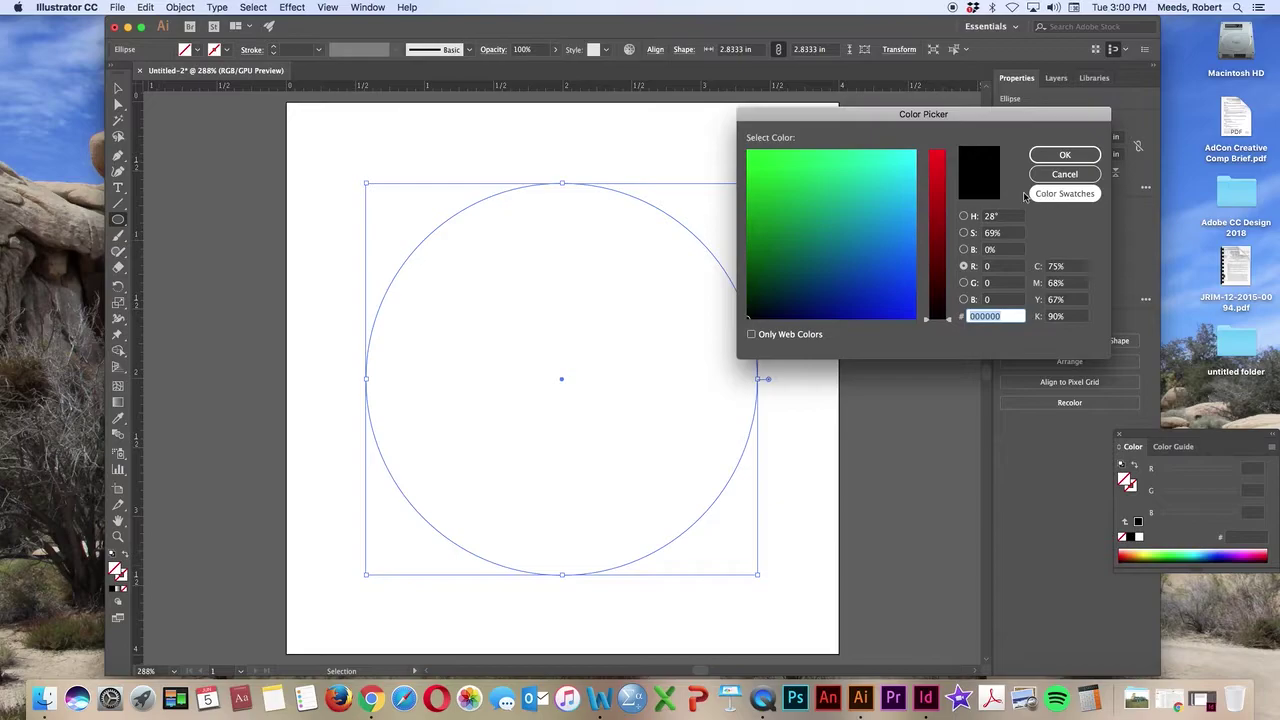
pyautogui.click(1051, 196)
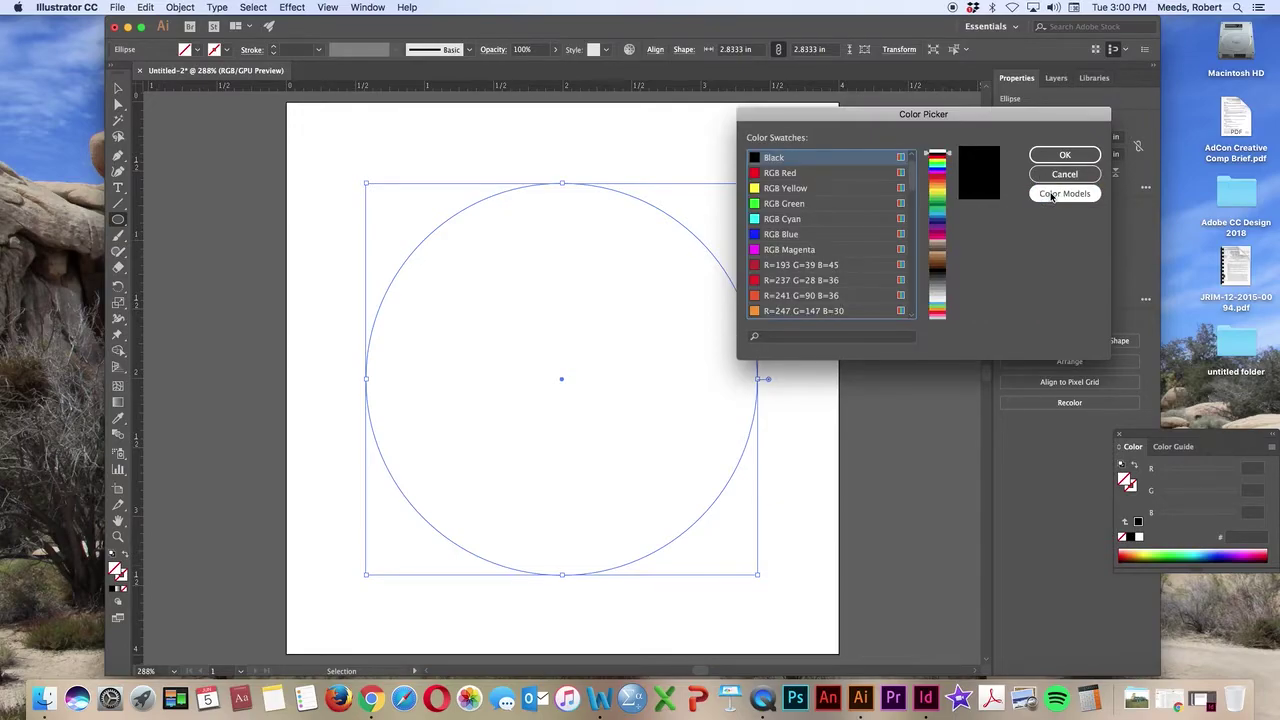
pyautogui.click(757, 189)
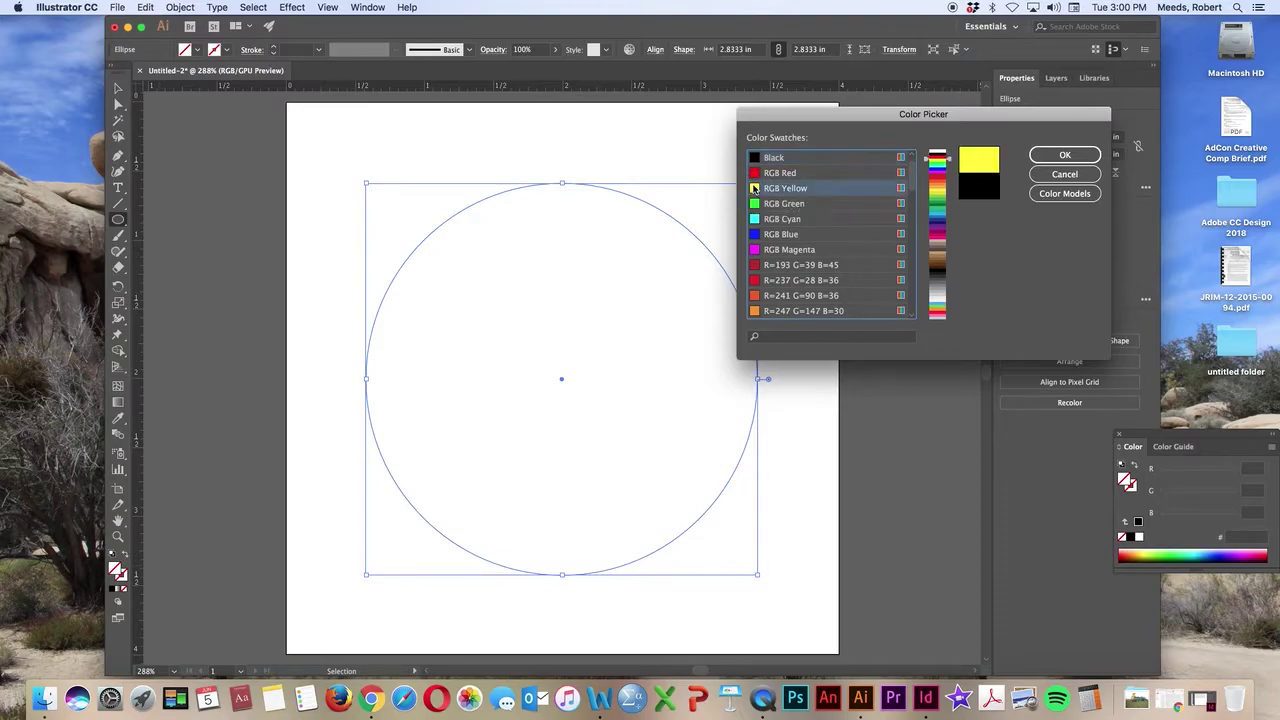
pyautogui.click(1062, 157)
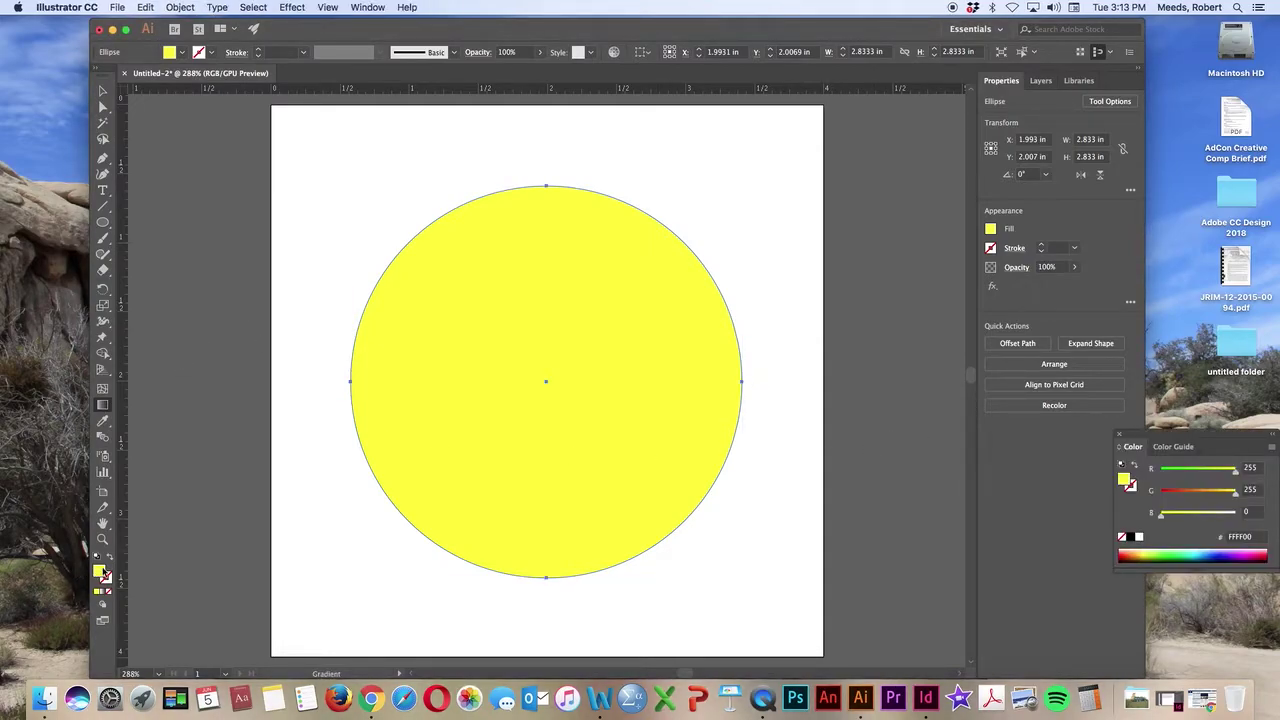
# - Apply a linear gradient to the circle's fill and switch its type to Radial
pyautogui.press('v')
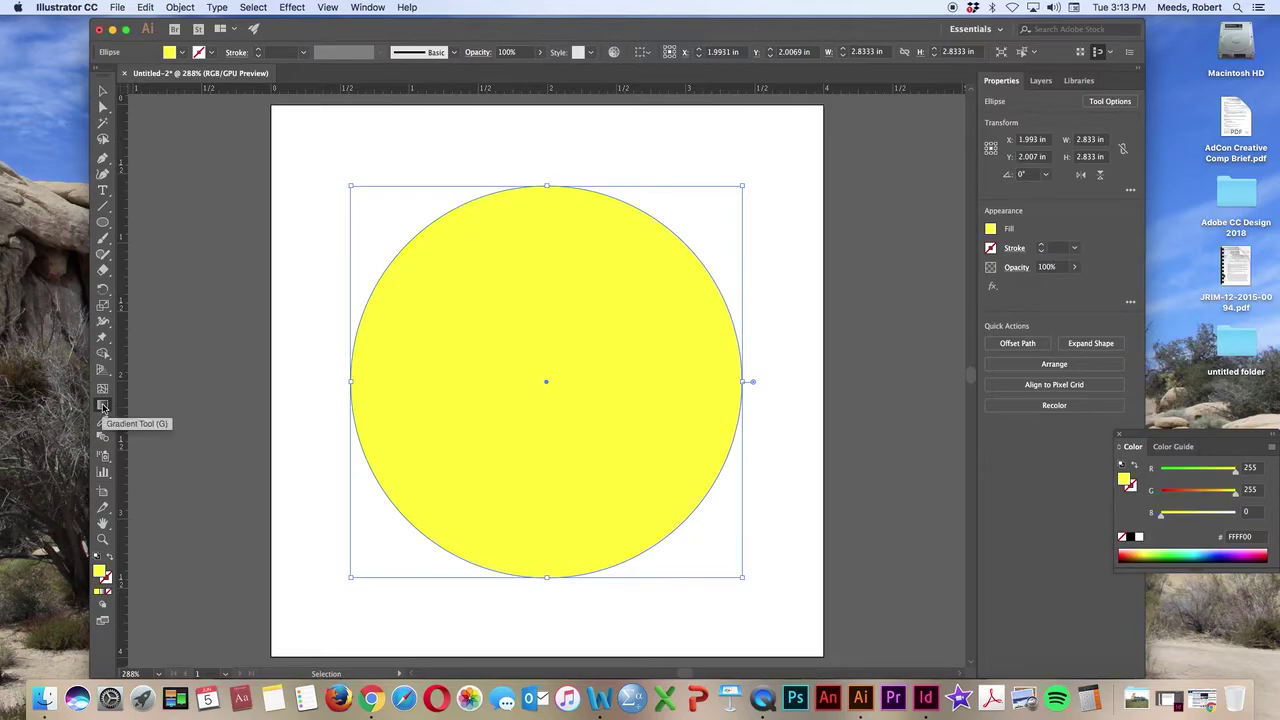
pyautogui.click(102, 406)
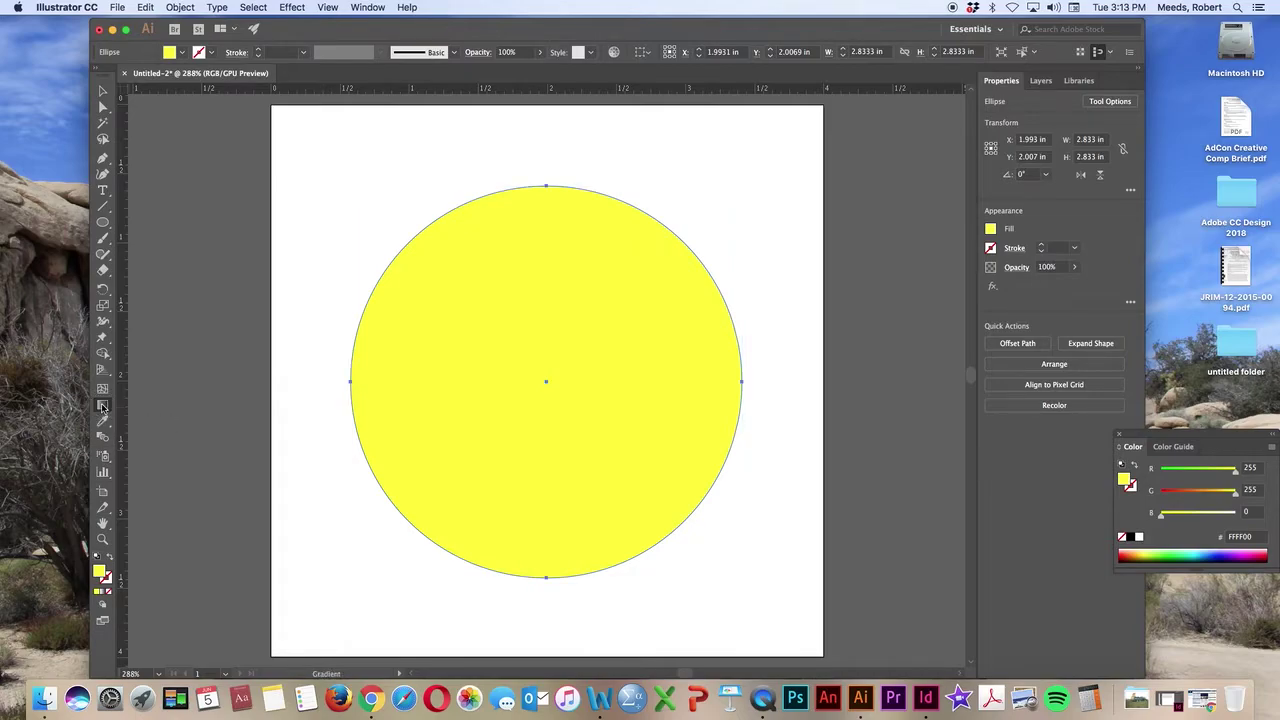
pyautogui.doubleClick(102, 406)
pyautogui.moveTo(154, 127); pyautogui.dragTo(137, 198)
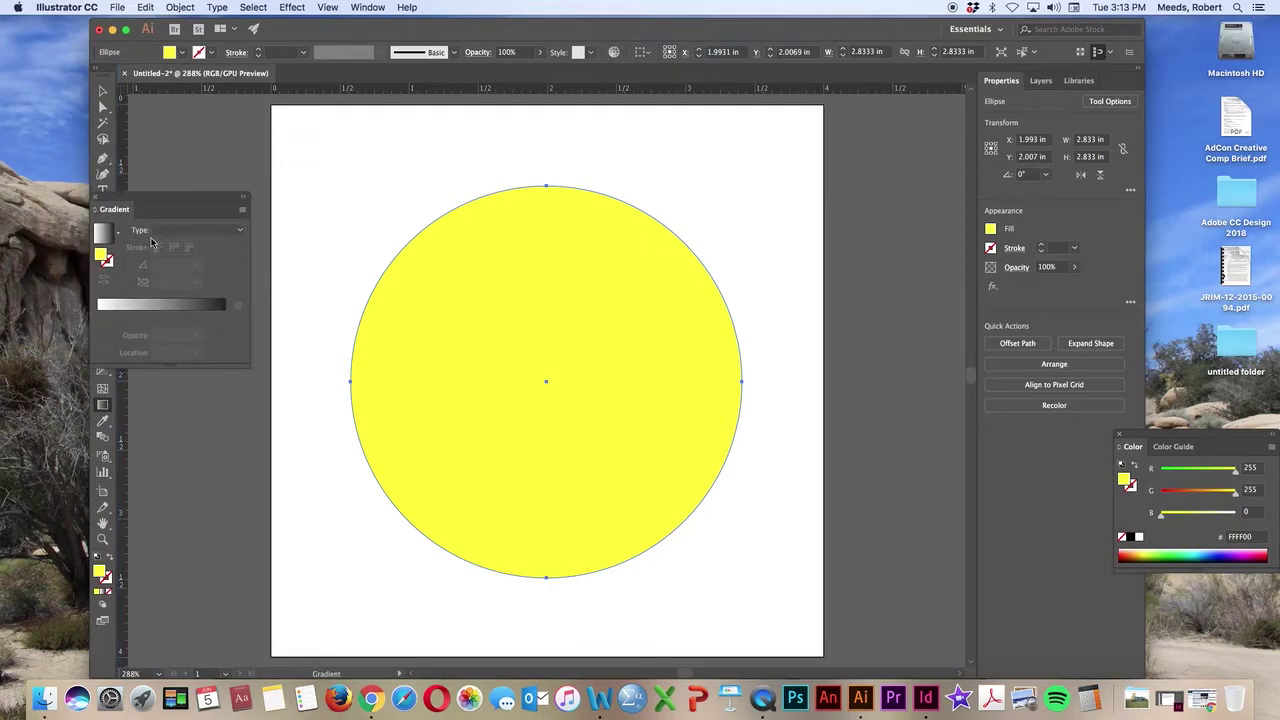
pyautogui.click(240, 231)
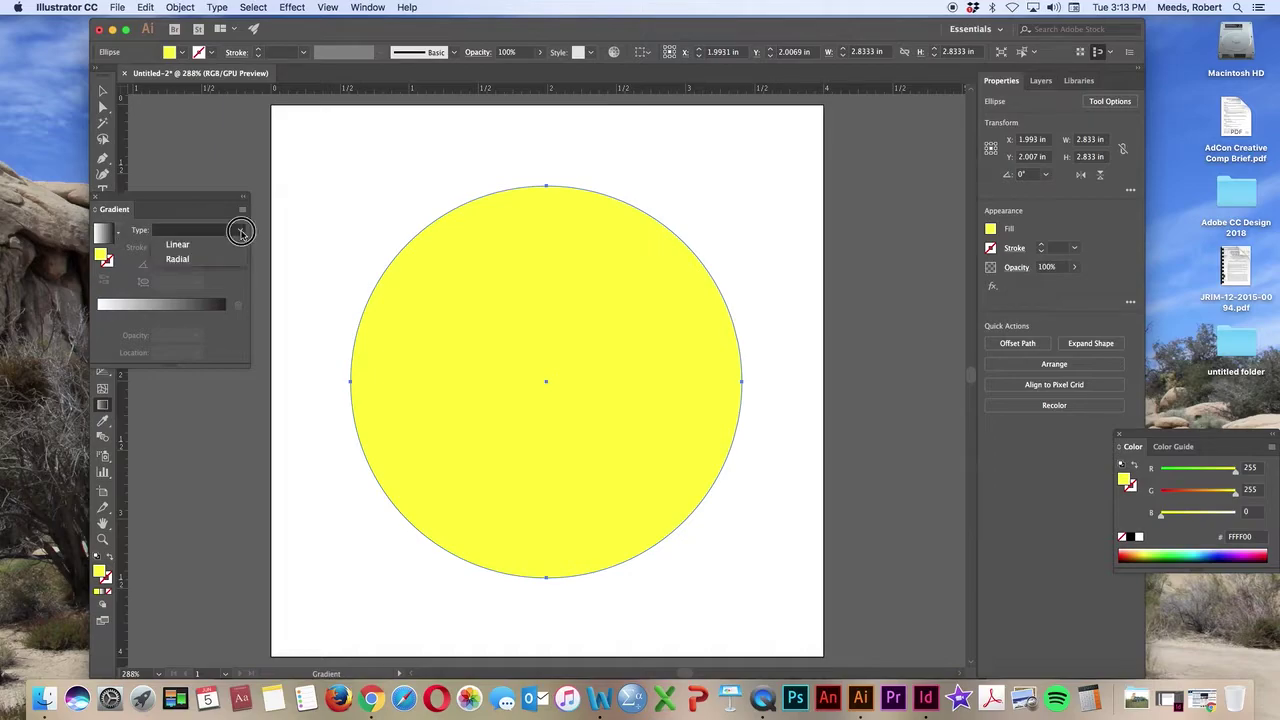
pyautogui.click(185, 246)
pyautogui.click(240, 231)
pyautogui.click(218, 260)
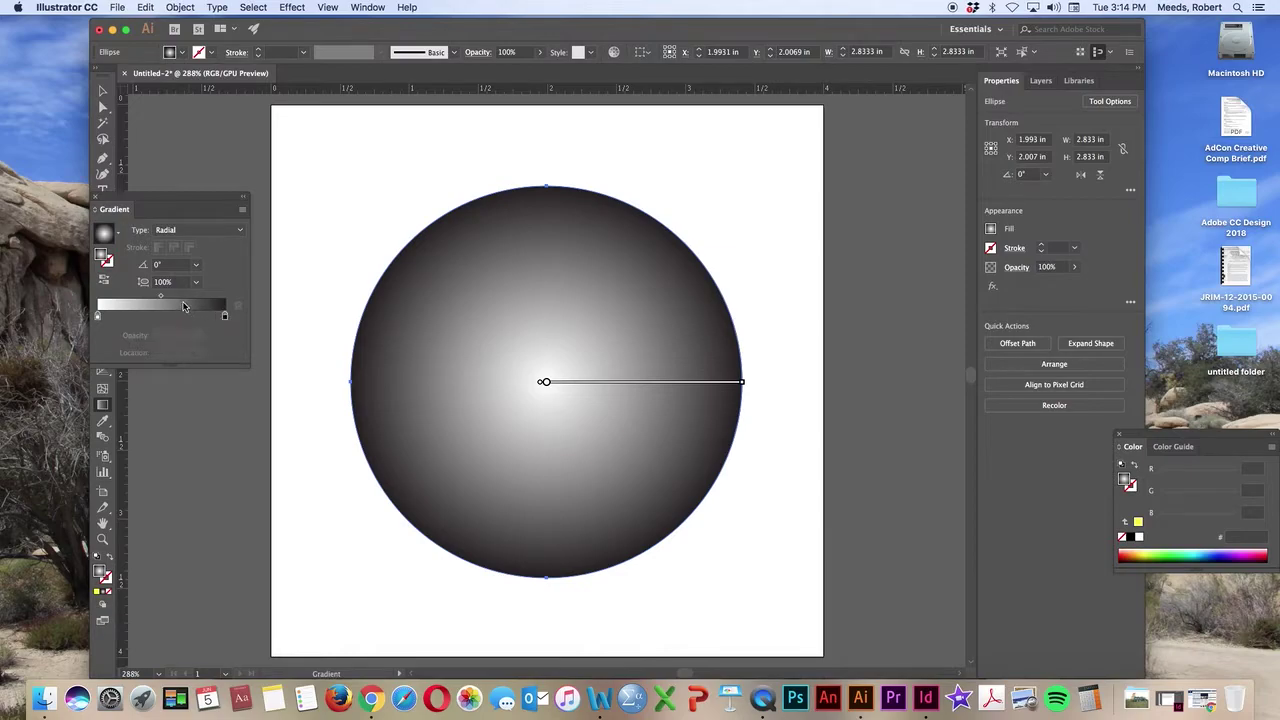
# - Switch the gradient's inner color stop from Grayscale to RGB and set it to yellow FFFF00
pyautogui.doubleClick(97, 317)
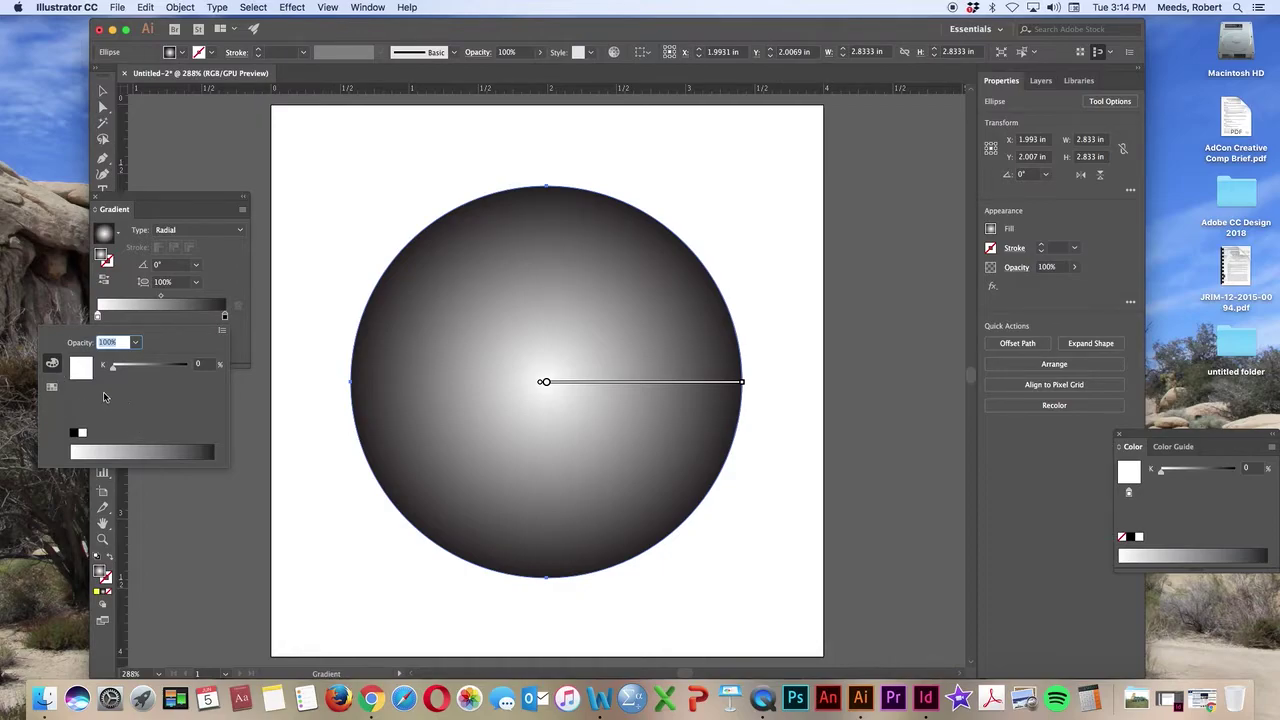
pyautogui.click(223, 333)
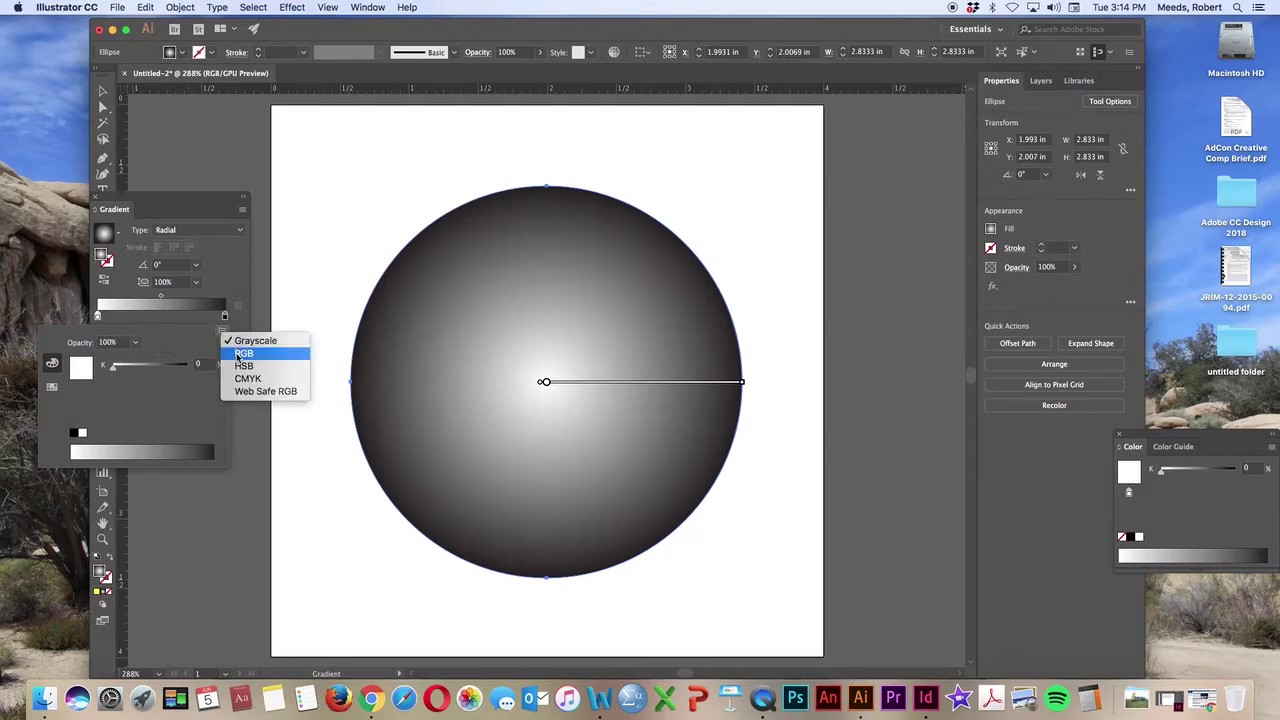
pyautogui.click(240, 355)
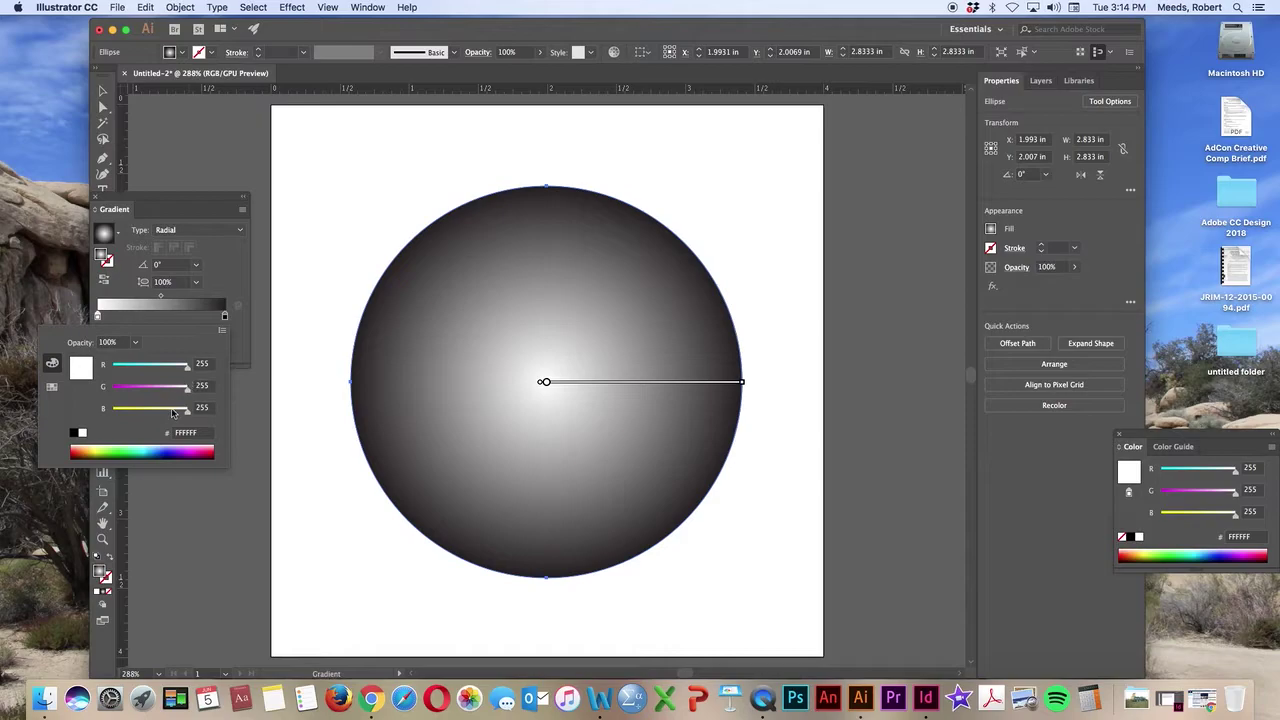
pyautogui.moveTo(187, 409); pyautogui.dragTo(82, 408)
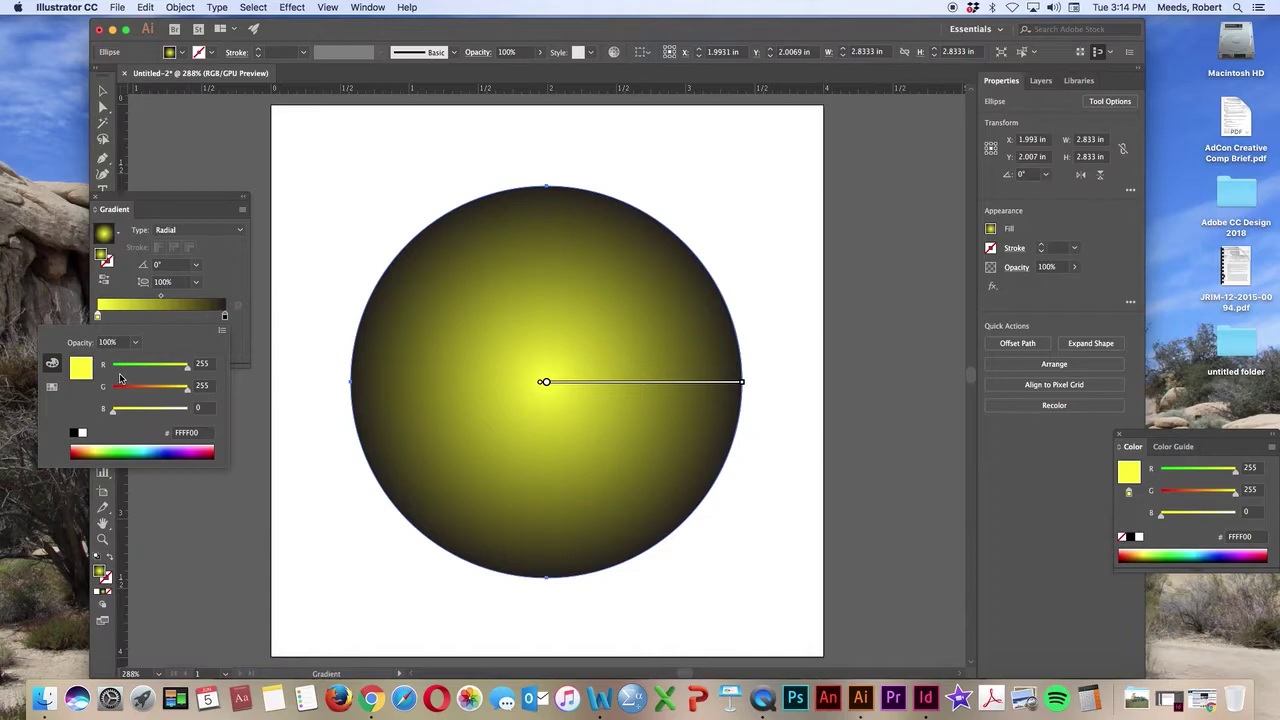
pyautogui.click(230, 287)
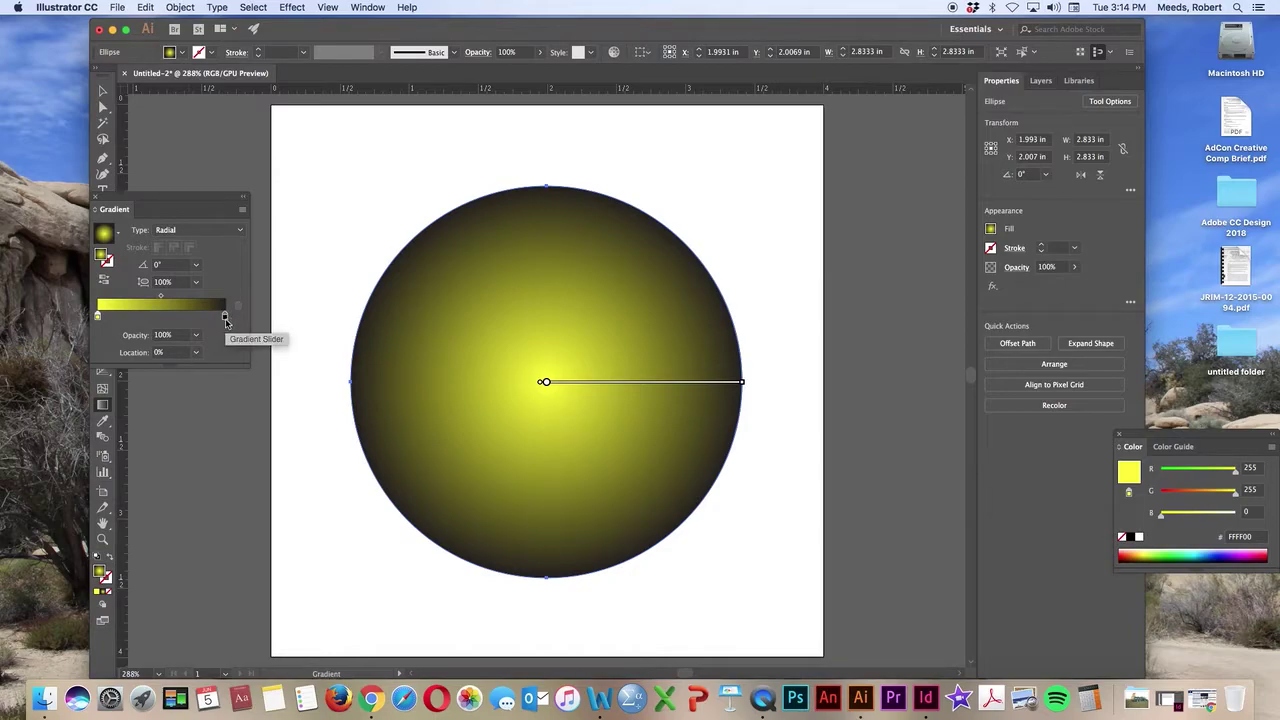
# - Switch the gradient's outer color stop to RGB and pick the orange-yellow FFCA2A from the spectrum
pyautogui.click(225, 318)
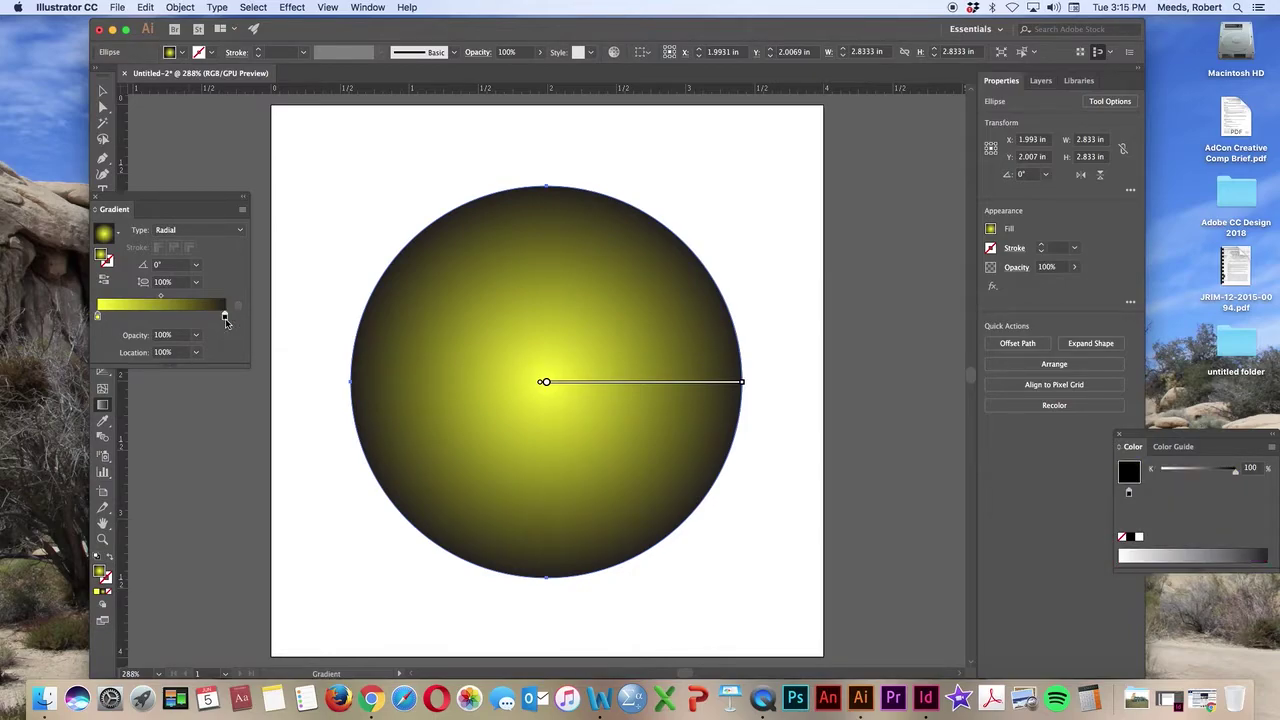
pyautogui.doubleClick(225, 318)
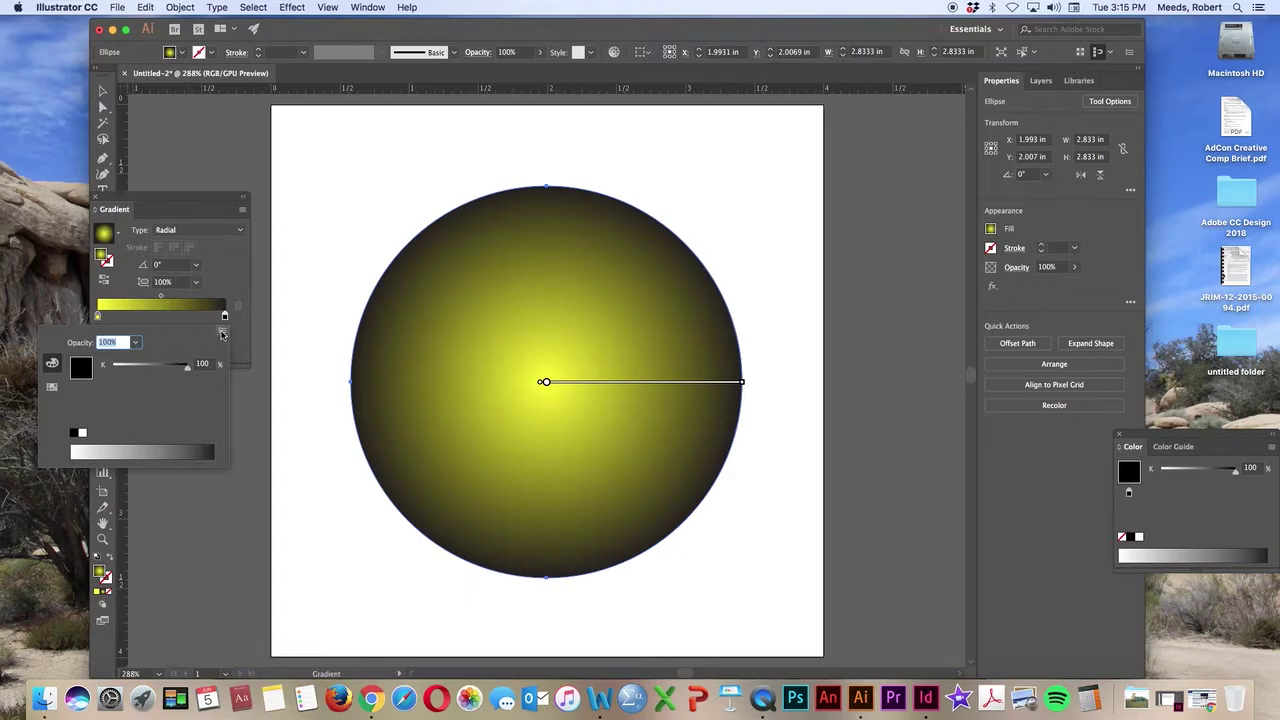
pyautogui.click(223, 333)
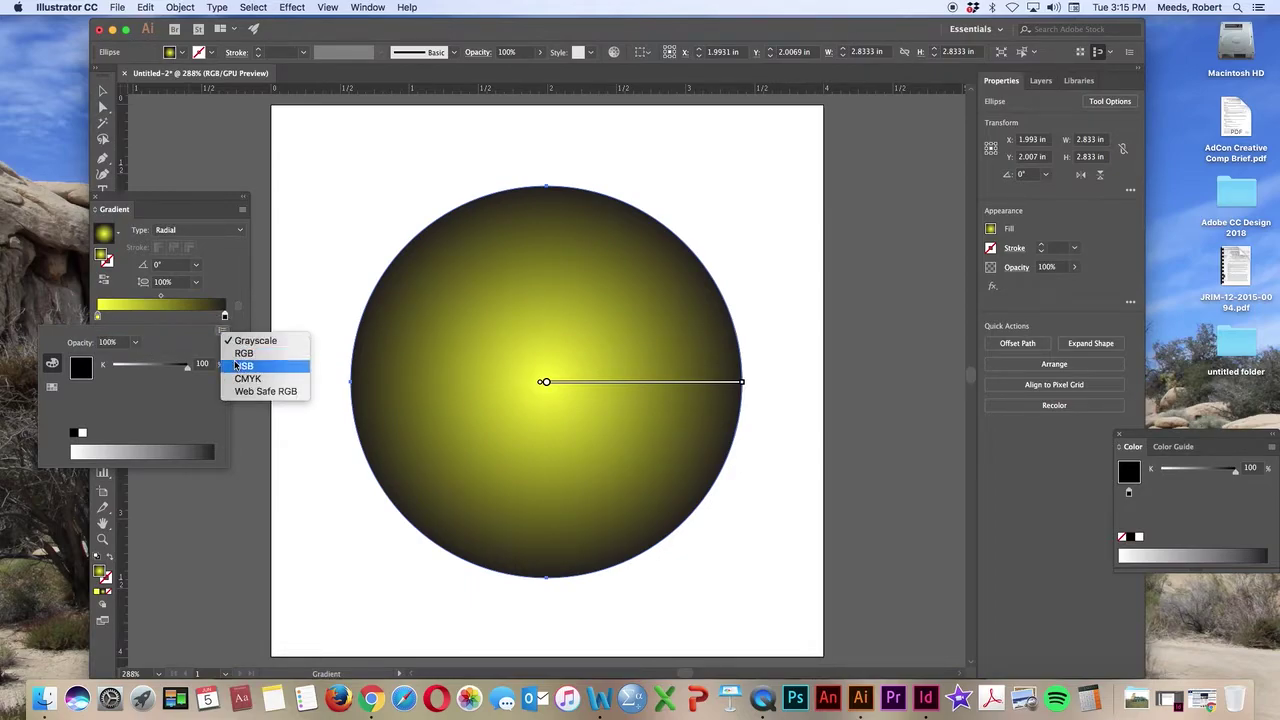
pyautogui.click(243, 354)
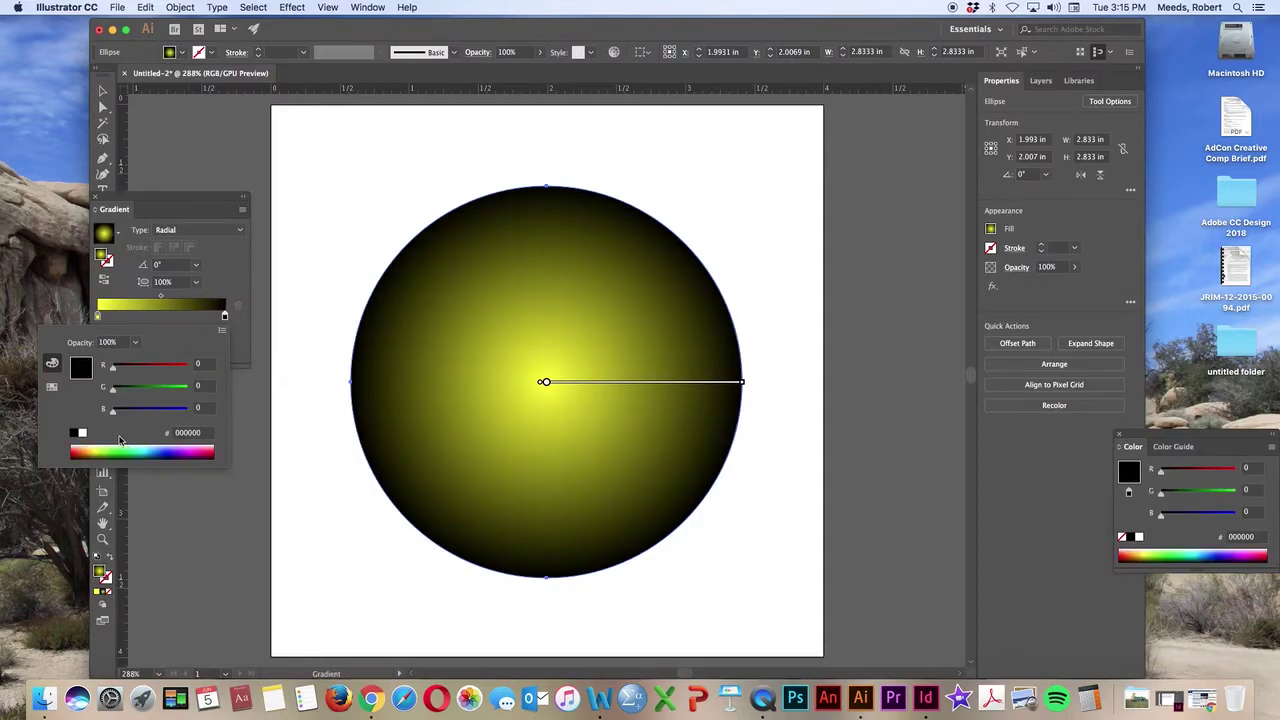
pyautogui.click(90, 447)
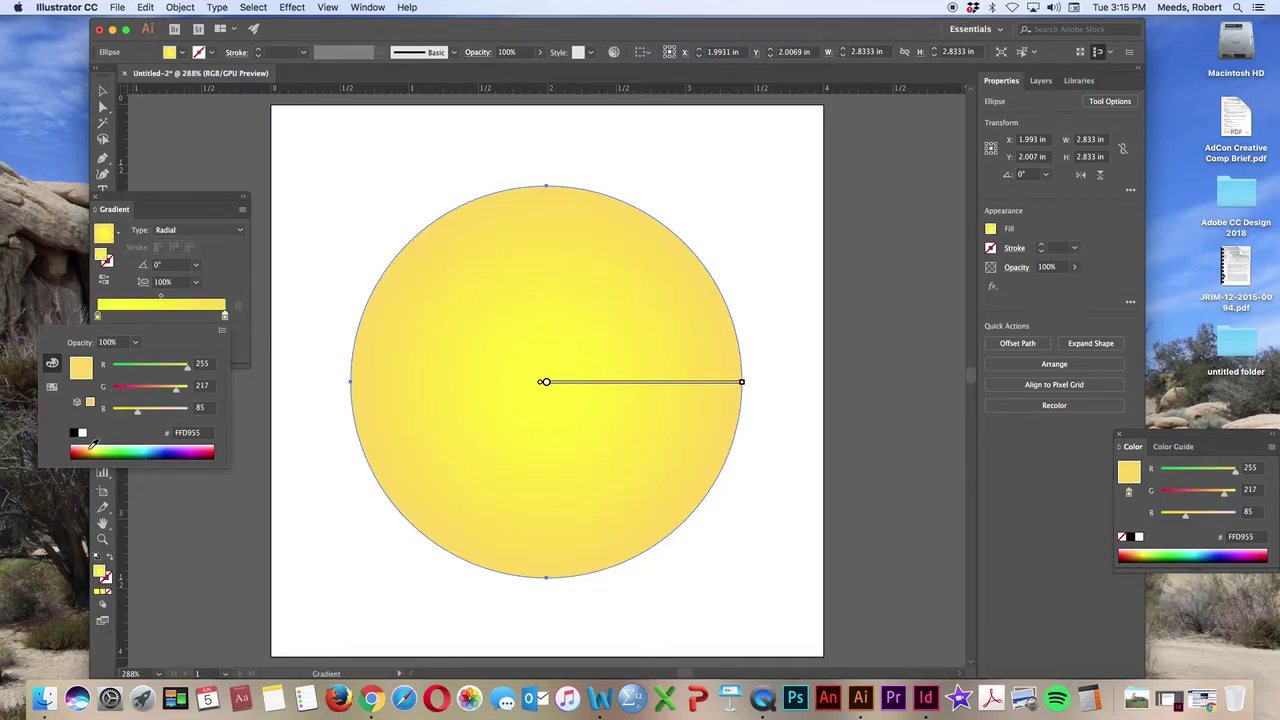
pyautogui.click(92, 447)
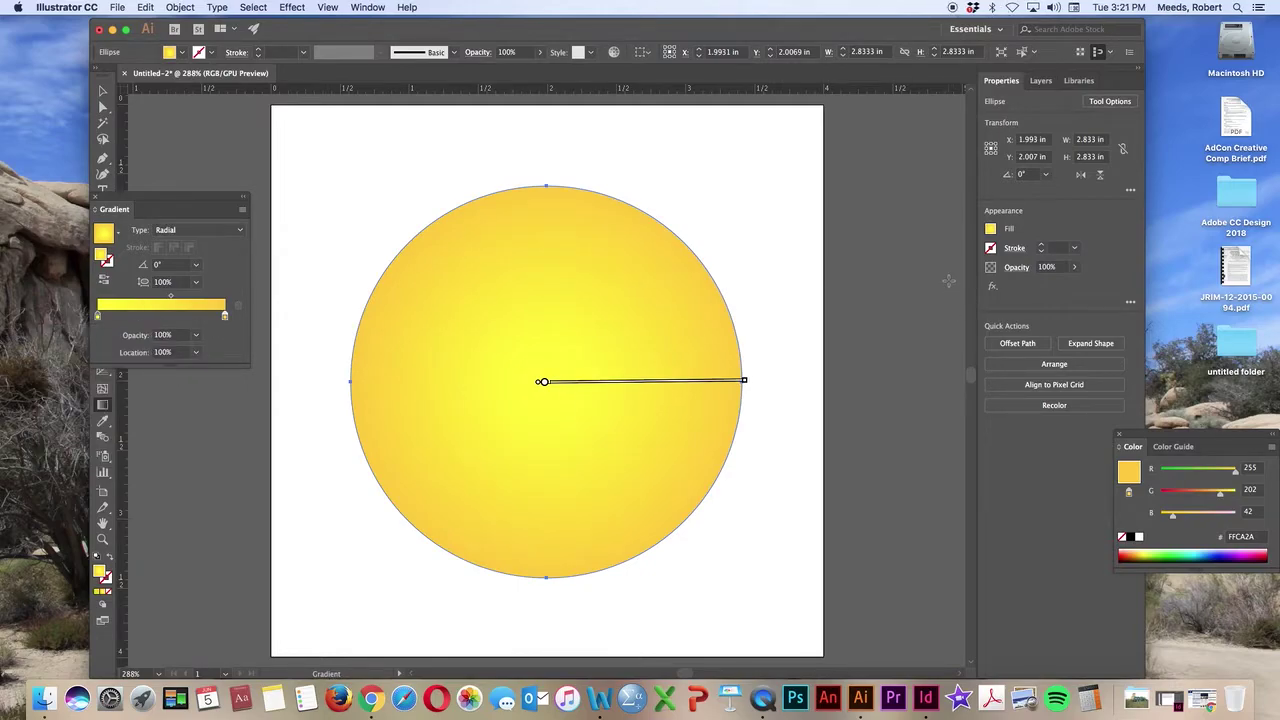
# - Adjust the radial gradient's spread with the midpoint at about 51.77%, the outer stop at 94.39% and the inner stop at 17.1%
pyautogui.click(167, 297)
pyautogui.moveTo(167, 297); pyautogui.dragTo(165, 297)
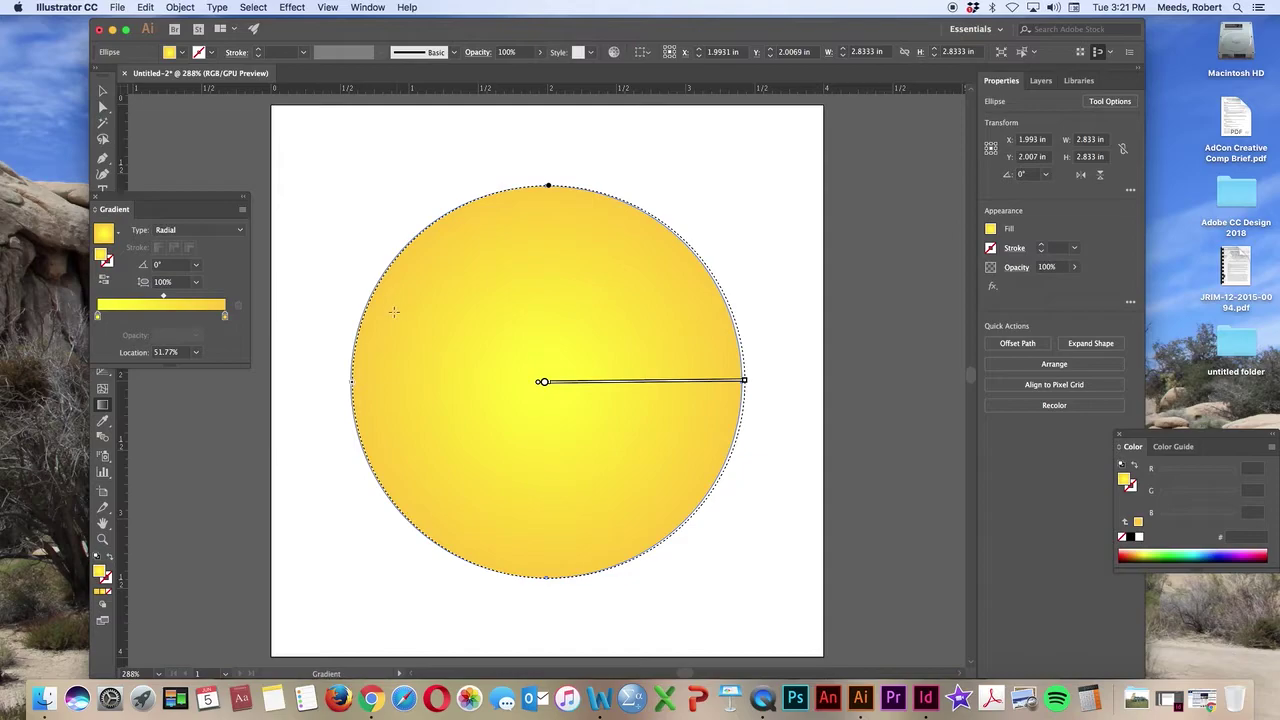
pyautogui.click(224, 316)
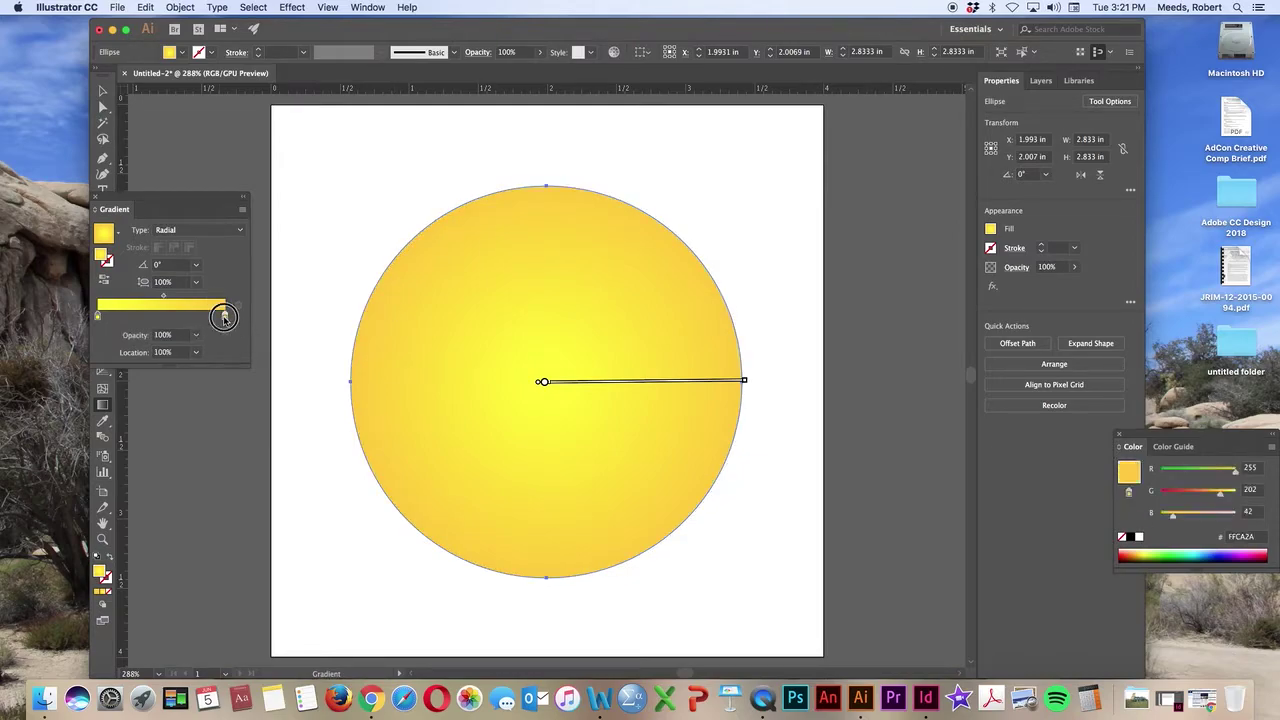
pyautogui.moveTo(224, 316)
pyautogui.mouseDown()
pyautogui.moveTo(207, 320)
pyautogui.moveTo(217, 317)
pyautogui.mouseUp()
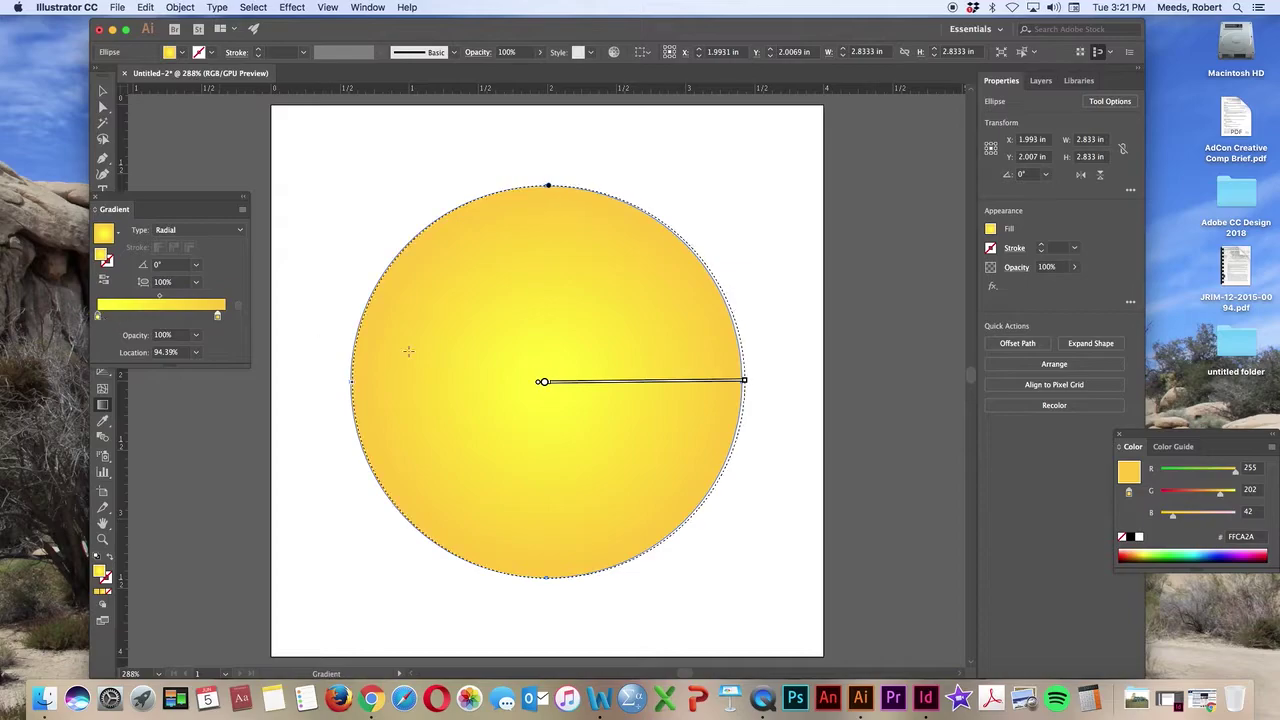
pyautogui.moveTo(98, 318); pyautogui.dragTo(116, 316)
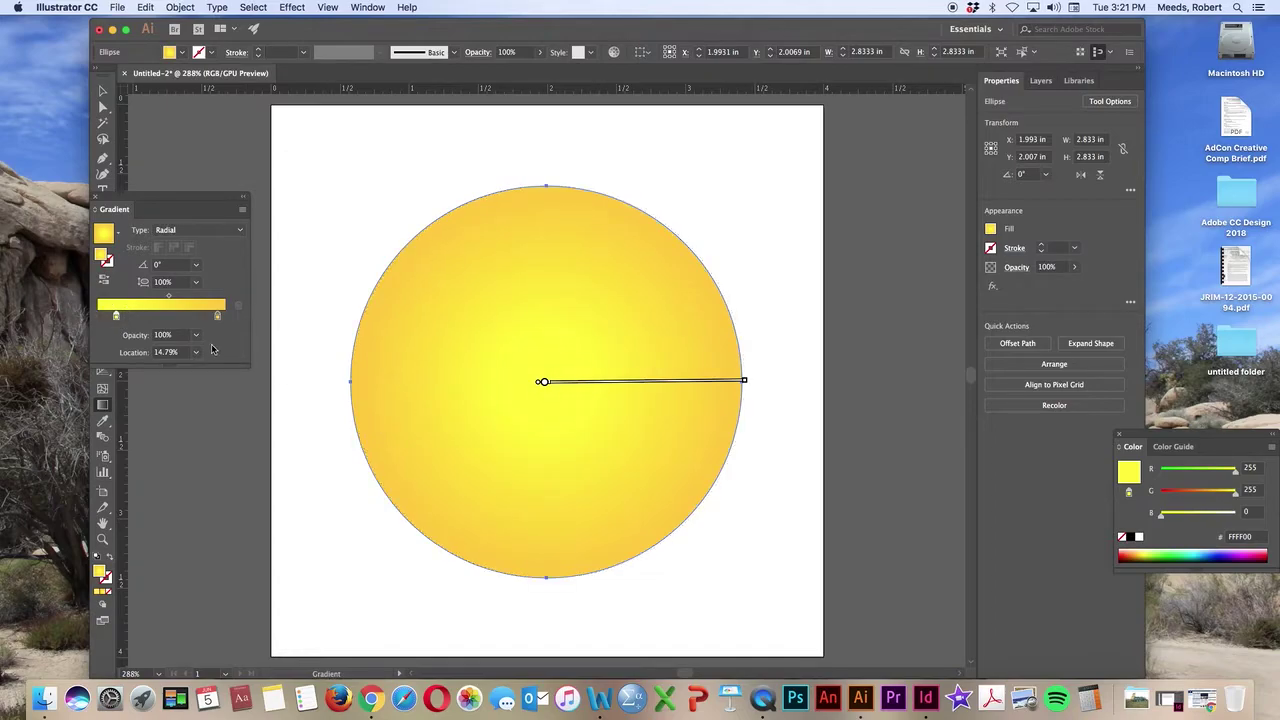
pyautogui.moveTo(116, 316); pyautogui.dragTo(119, 316)
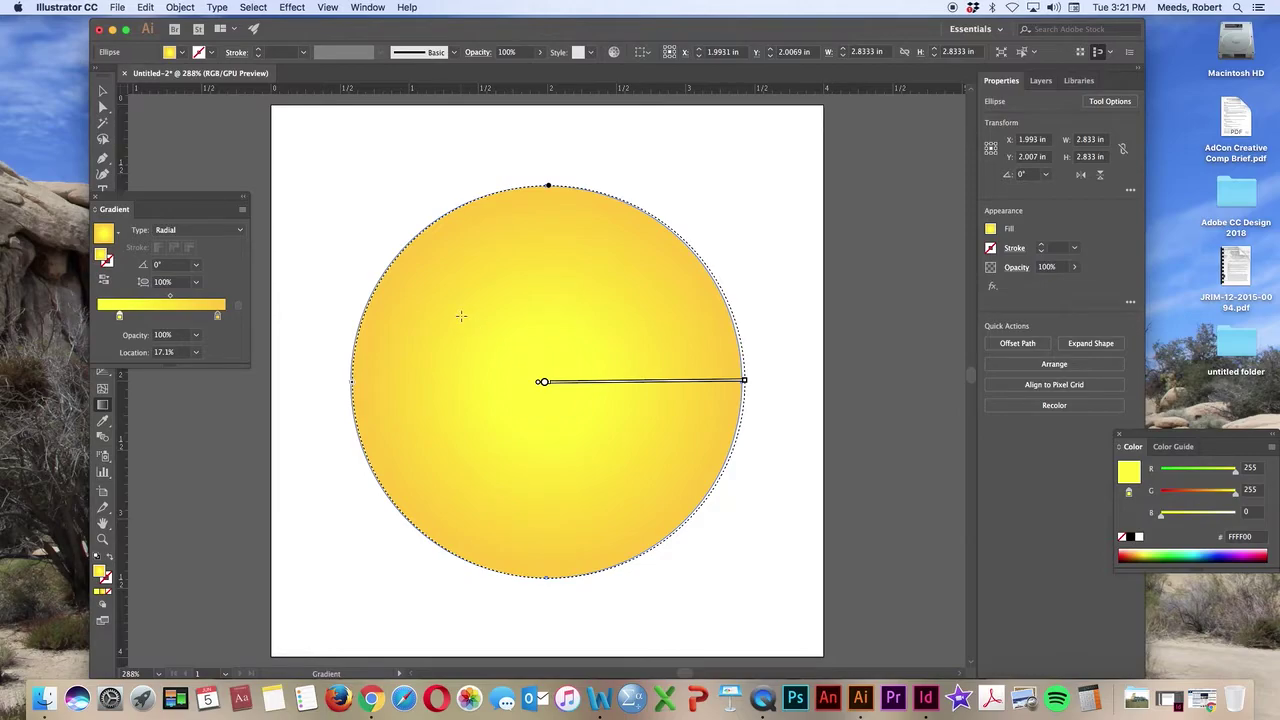
pyautogui.click(168, 297)
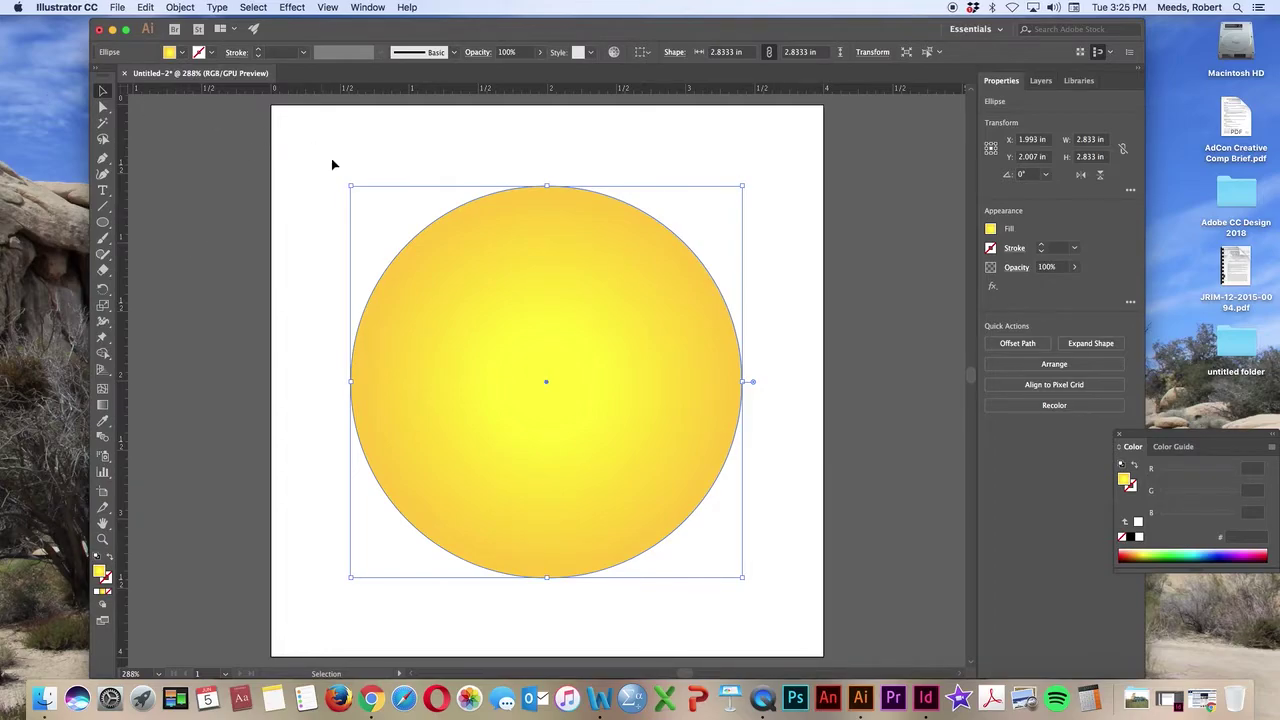
# - Restore the default white fill and black stroke and draw an upright ellipse about 0.42 by 0.74 in on the circle's upper left
pyautogui.click(296, 185)
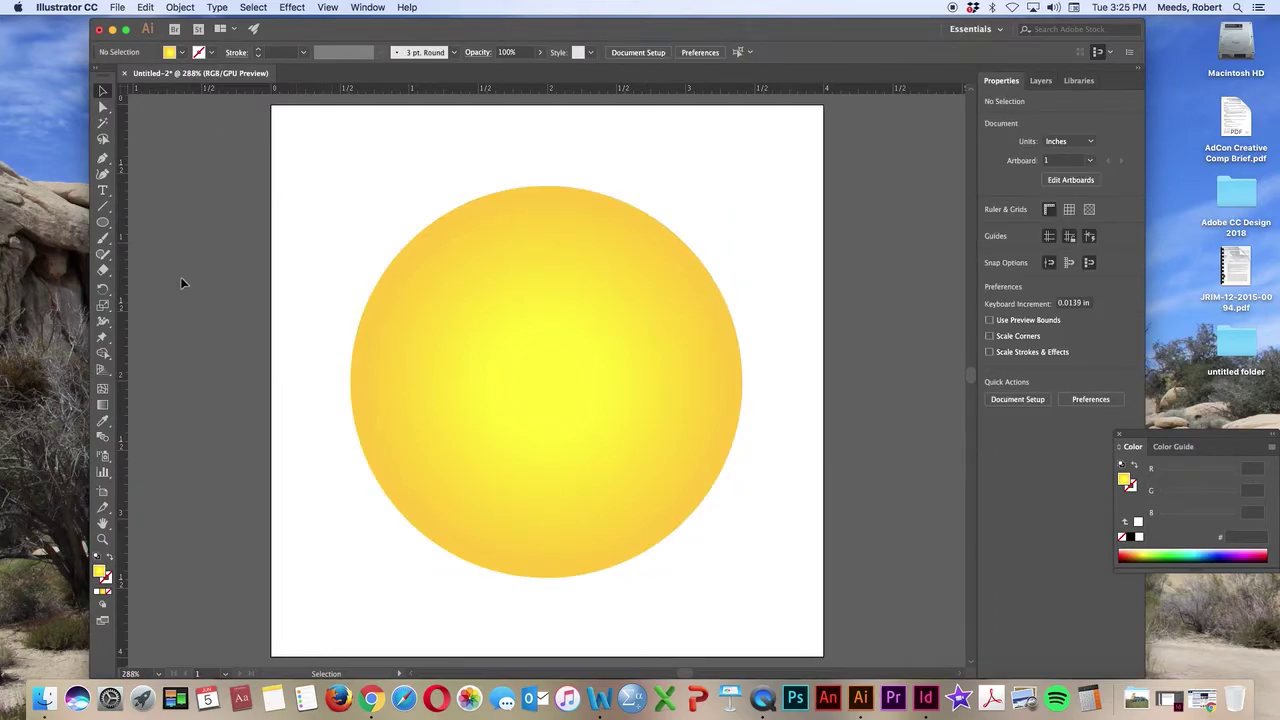
pyautogui.click(97, 557)
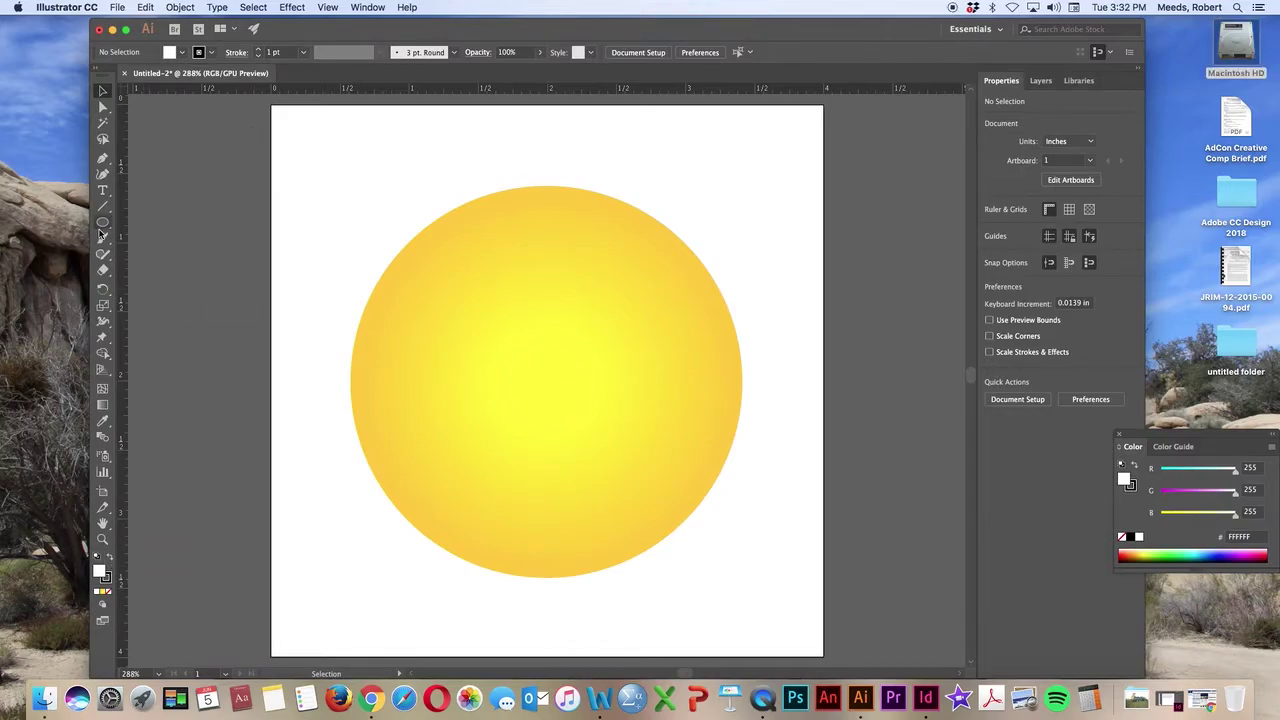
pyautogui.click(103, 224)
pyautogui.moveTo(103, 228); pyautogui.dragTo(132, 256)
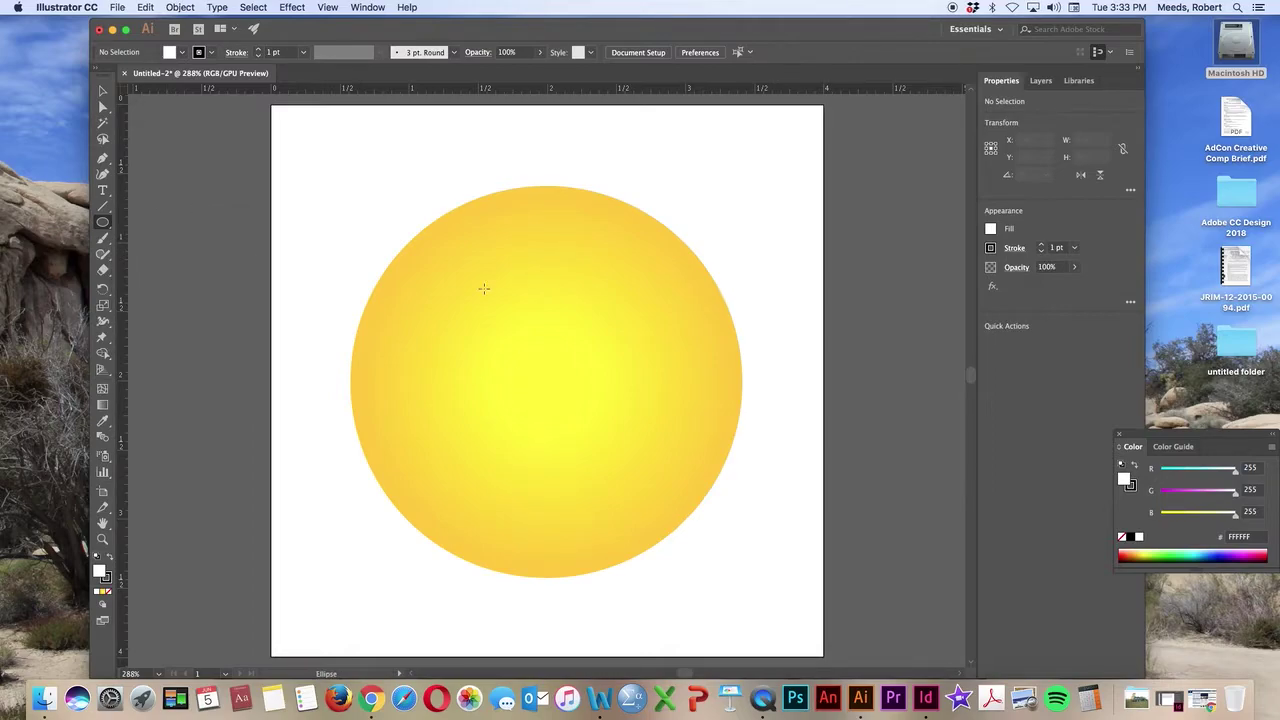
pyautogui.moveTo(461, 273); pyautogui.dragTo(520, 376)
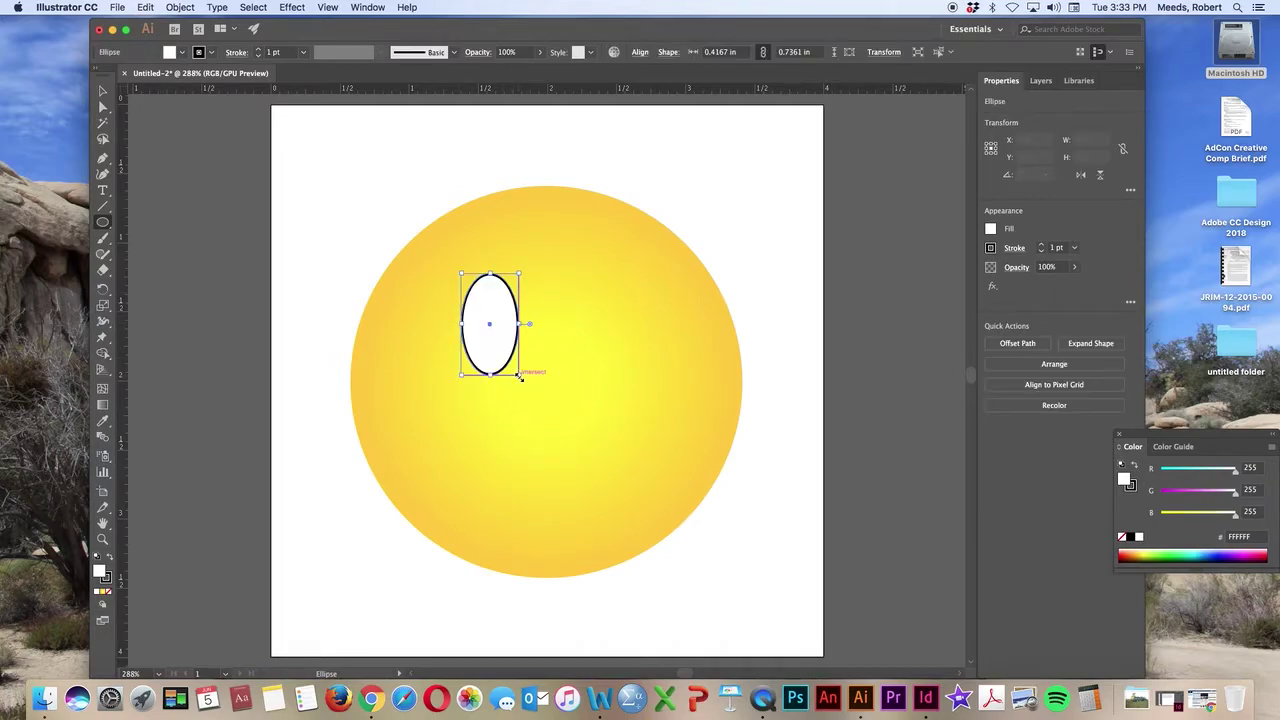
# - Nudge the white ellipse left and slightly up to X 1.472 in, Y 1.576 in, and deselect it
pyautogui.press('Left')
pyautogui.press('Left')
pyautogui.press('Left')
pyautogui.press('Left')
pyautogui.press('Left')
pyautogui.press('Left')
pyautogui.press('Left')
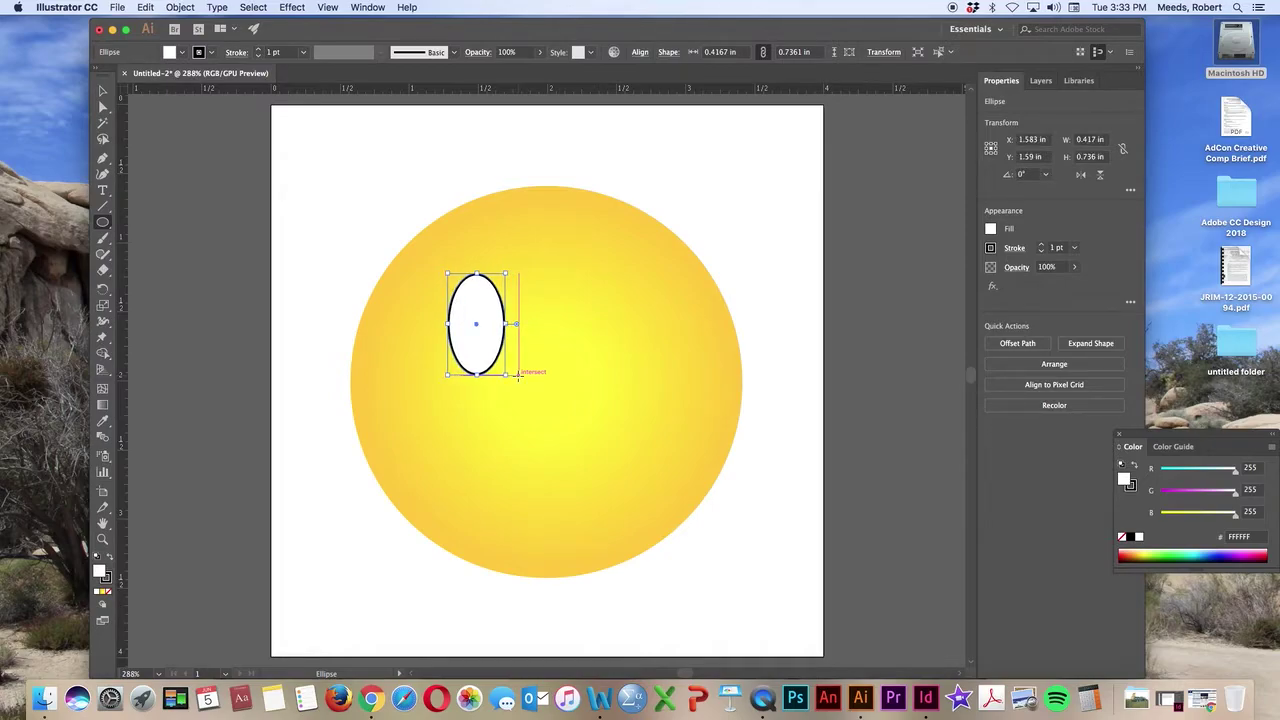
pyautogui.press('Left')
pyautogui.press('Left')
pyautogui.press('Up')
pyautogui.press('Right')
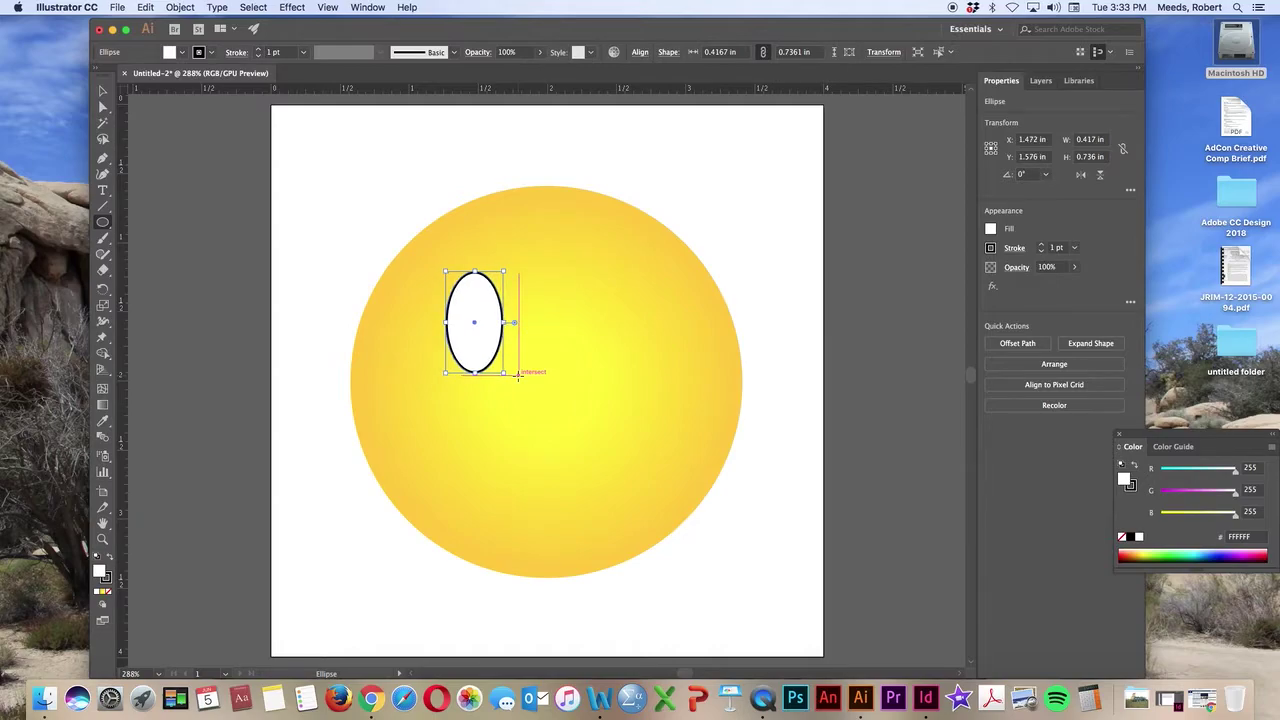
pyautogui.click(101, 91)
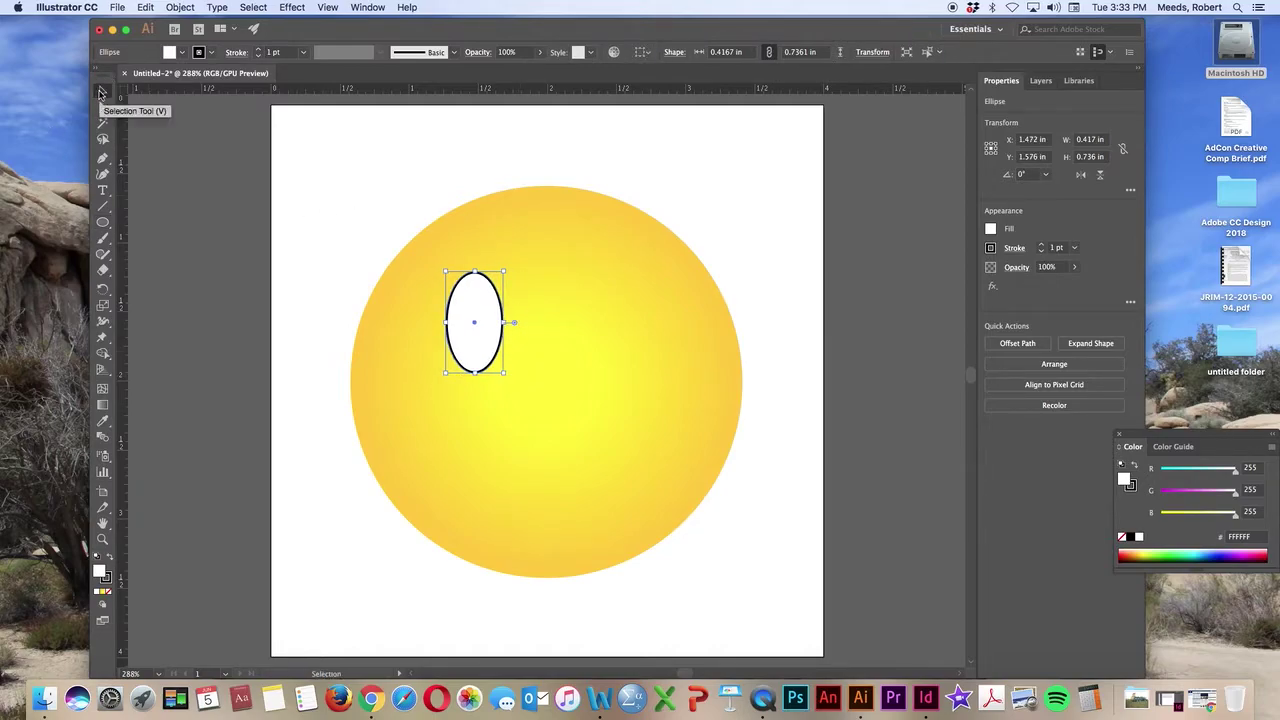
pyautogui.click(333, 328)
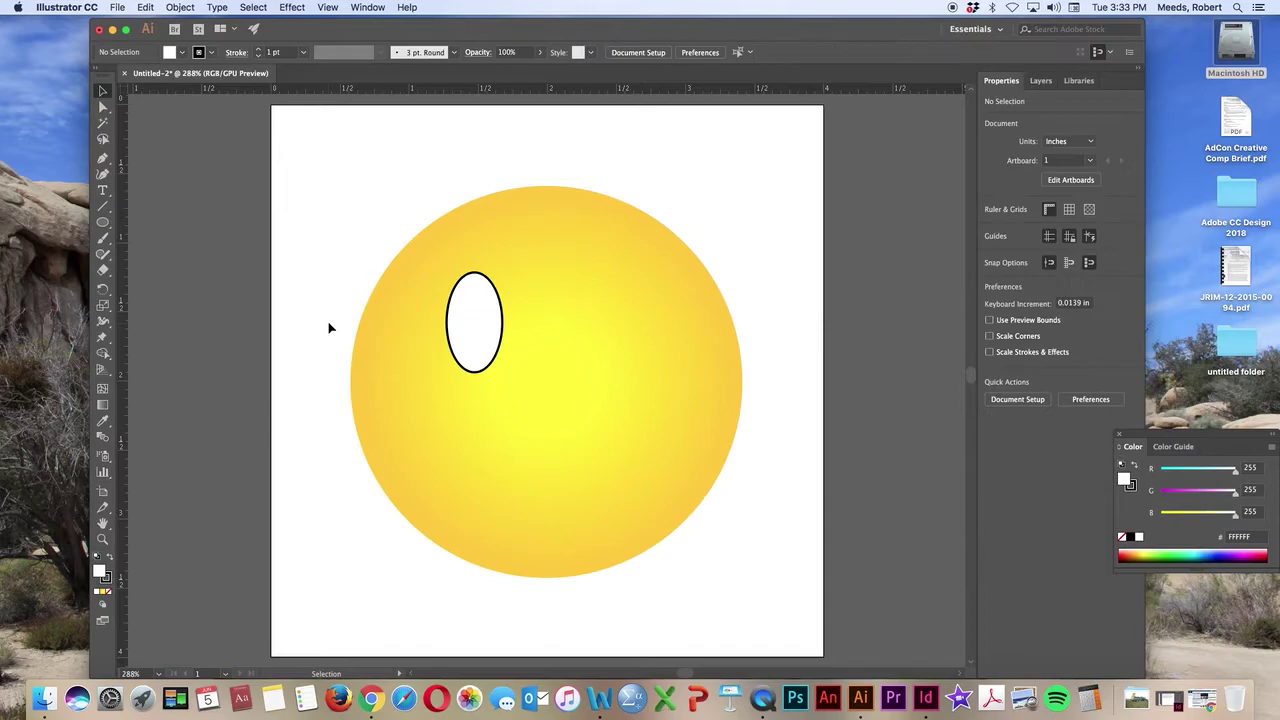
# - Remove the stroke from the white ellipse
pyautogui.click(459, 352)
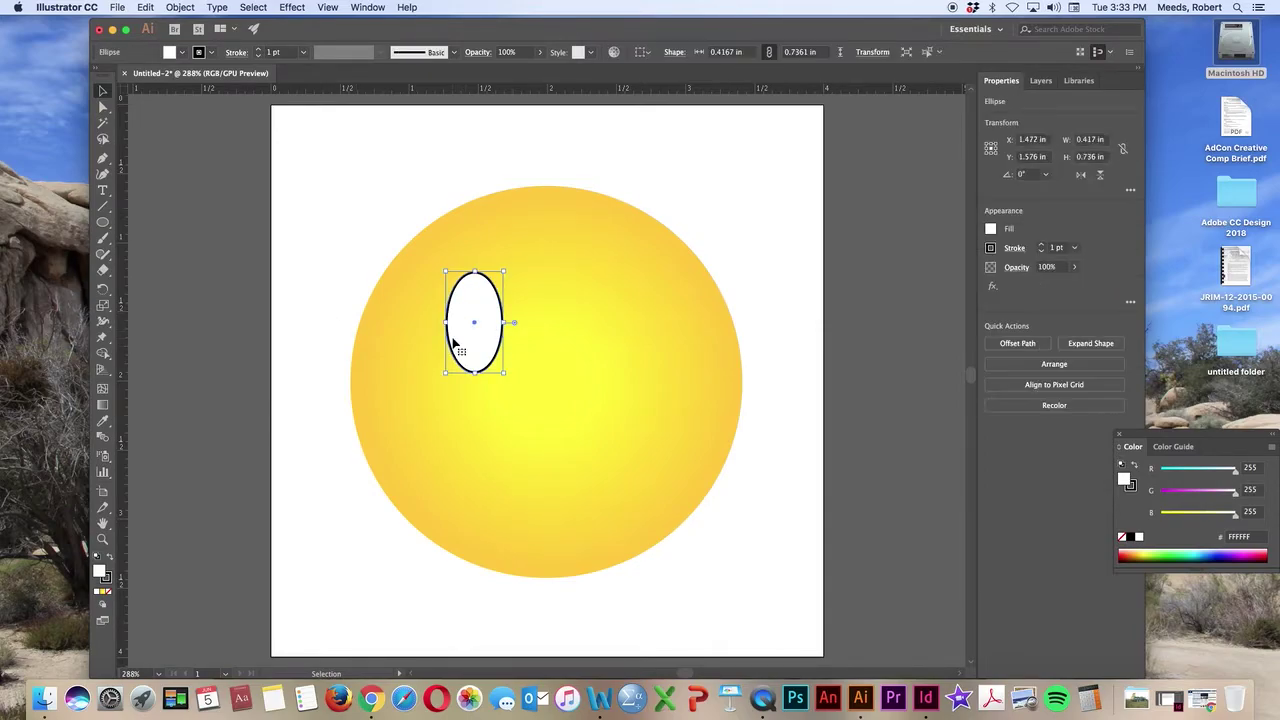
pyautogui.click(106, 578)
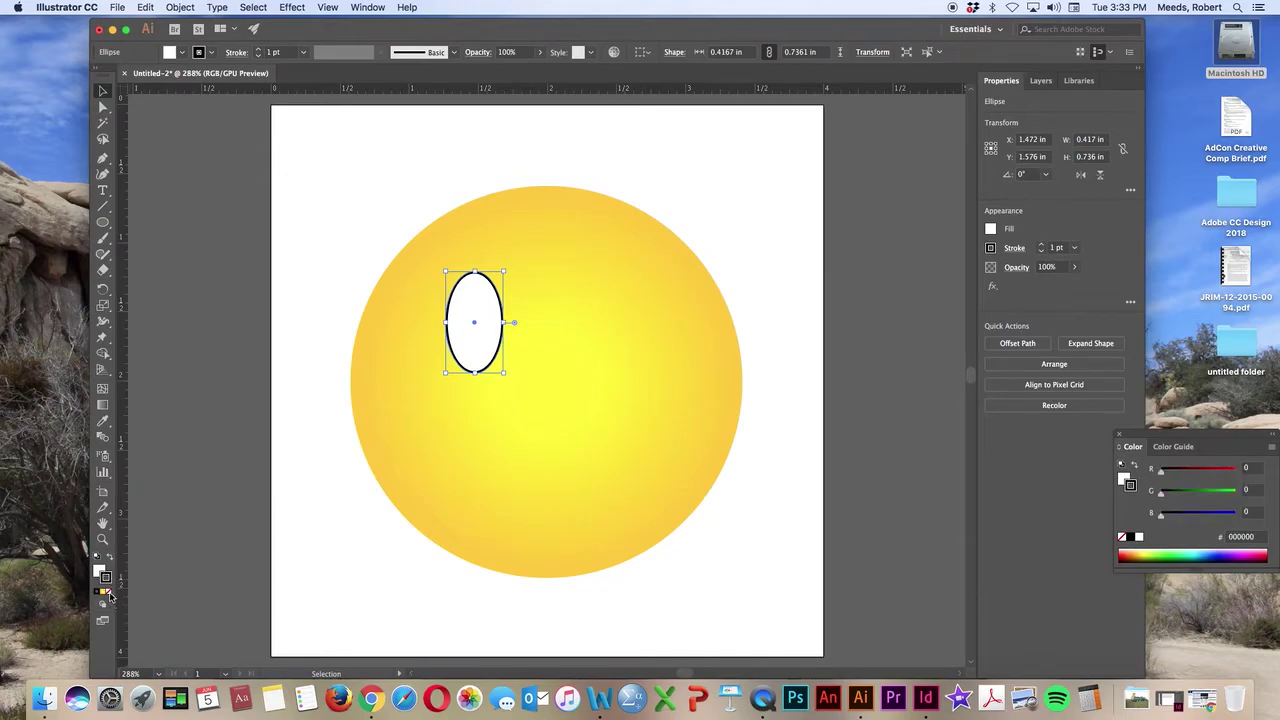
pyautogui.click(110, 594)
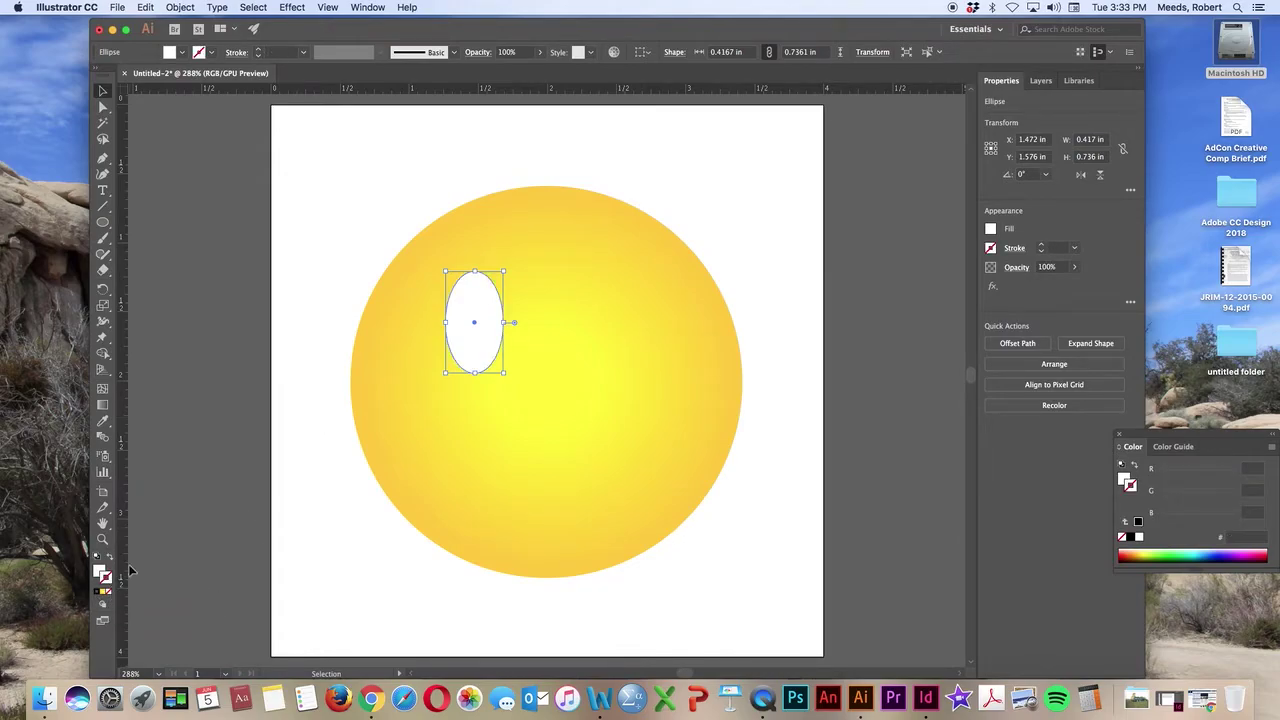
# - Fill the ellipse with the dark brown swatch R=96 G=56 B=19
pyautogui.click(101, 572)
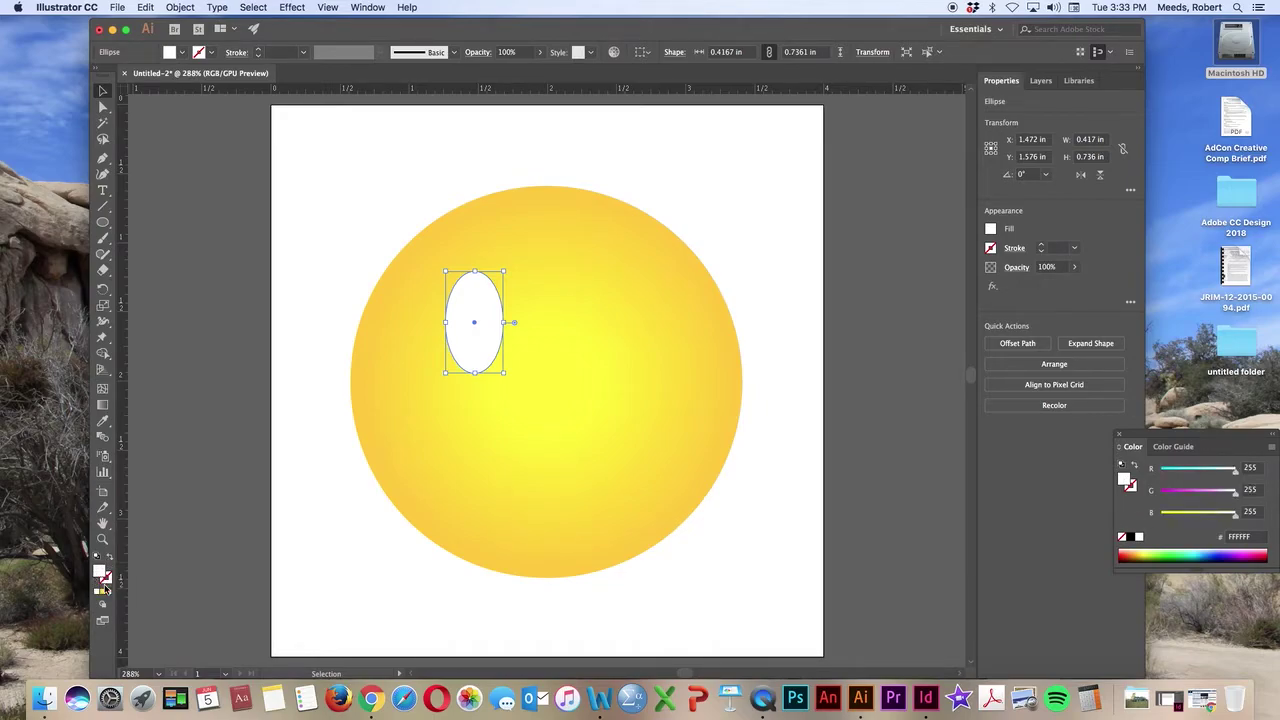
pyautogui.doubleClick(103, 575)
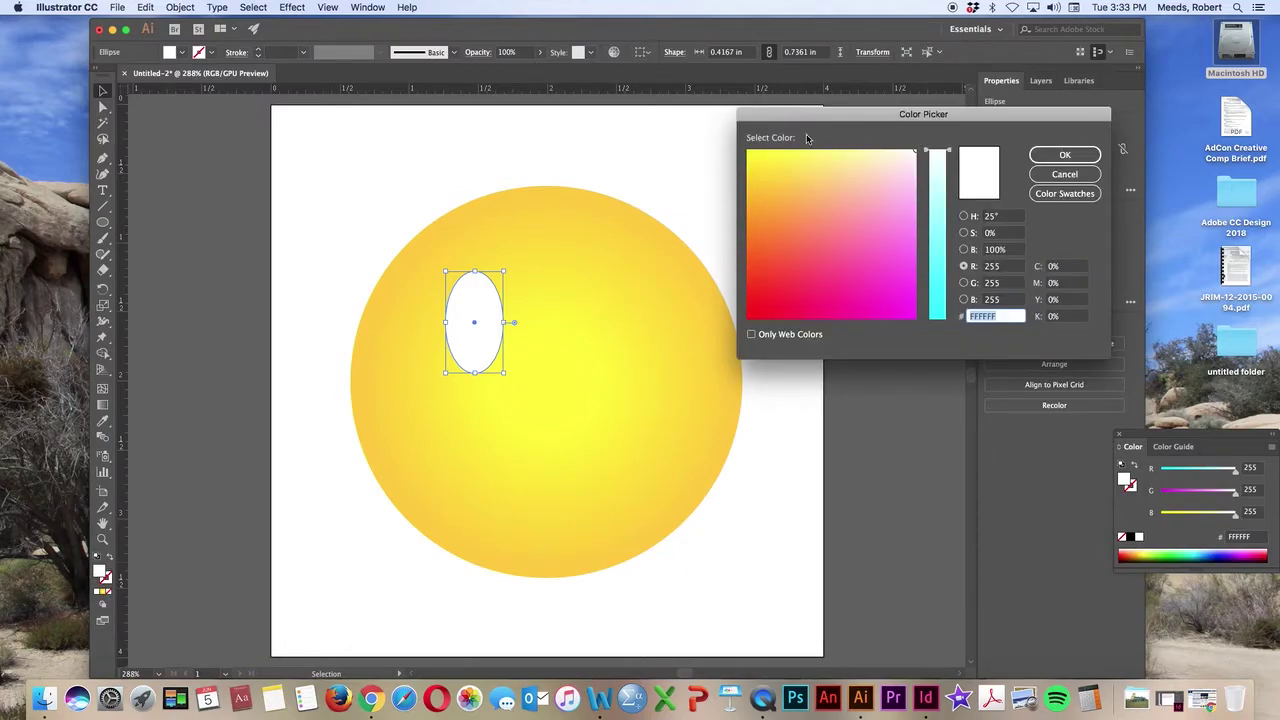
pyautogui.click(1046, 196)
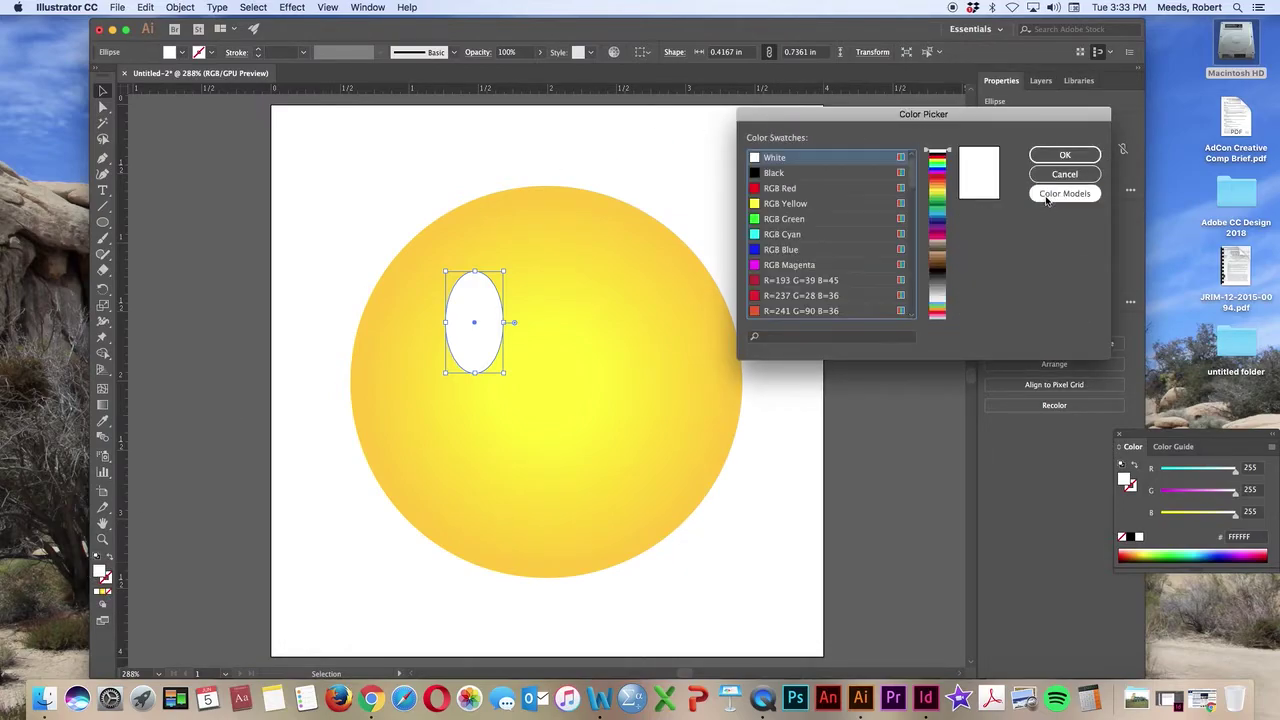
pyautogui.click(938, 265)
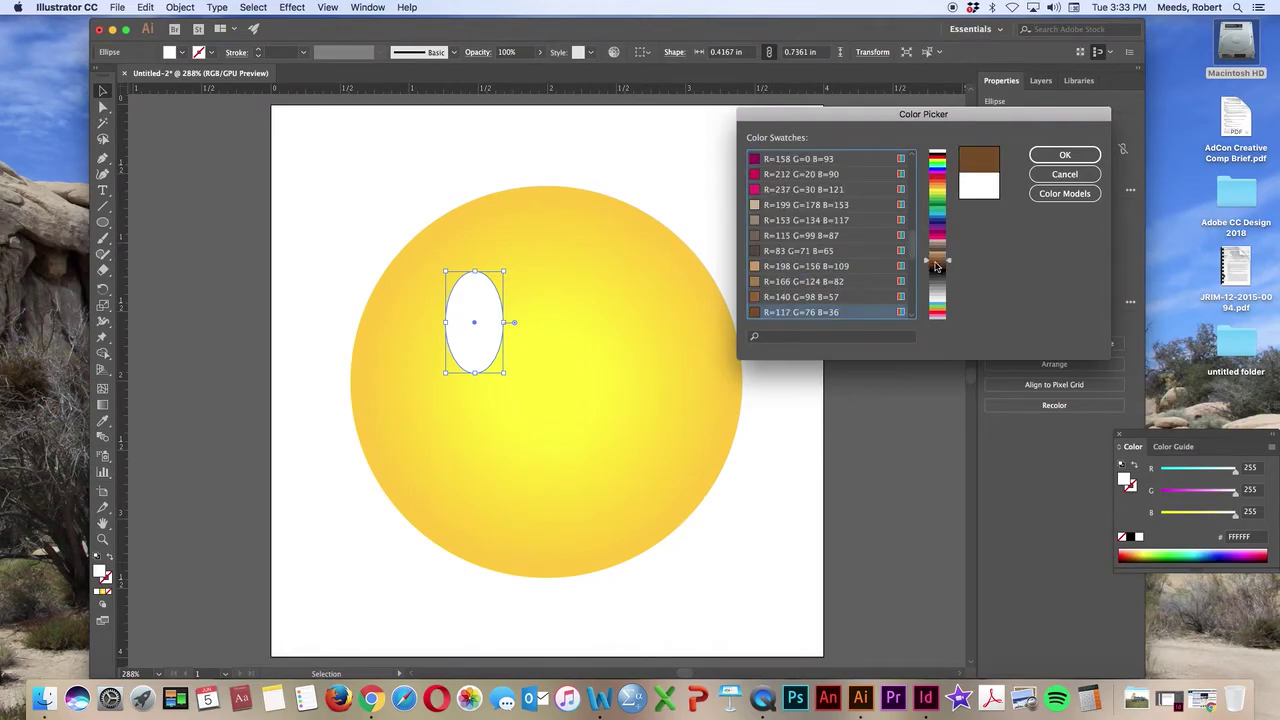
pyautogui.click(937, 267)
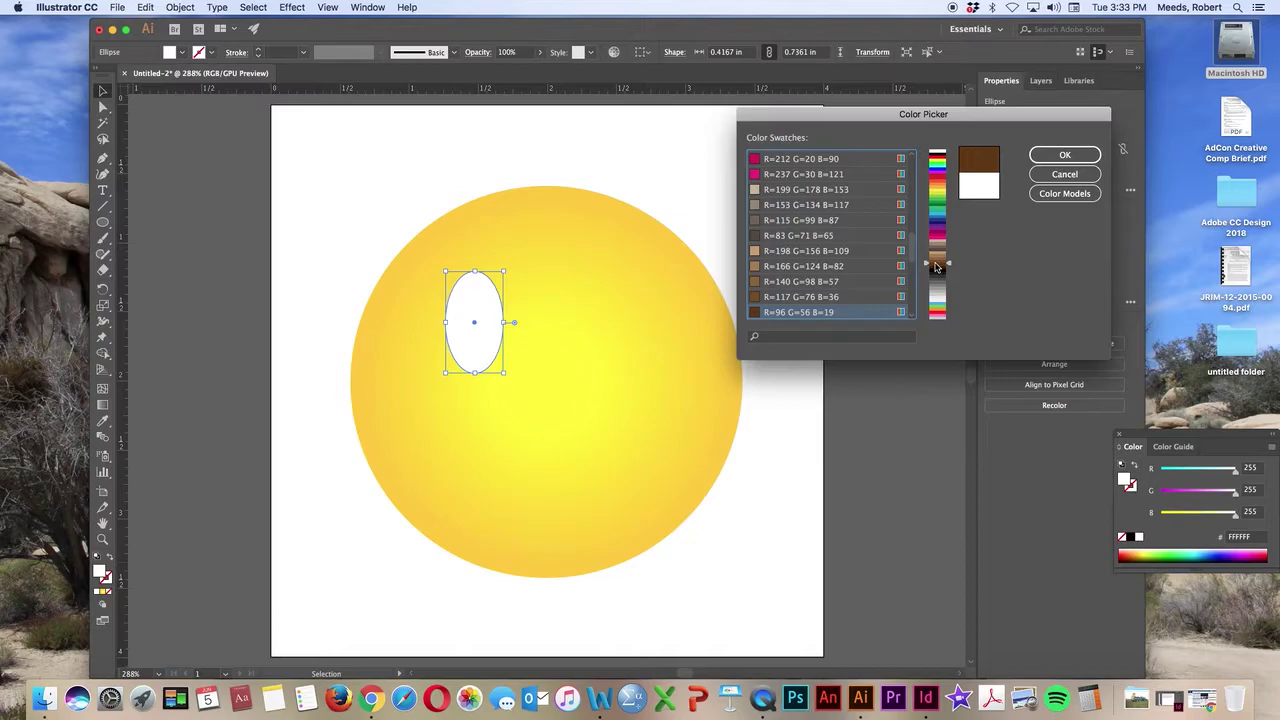
pyautogui.click(1066, 155)
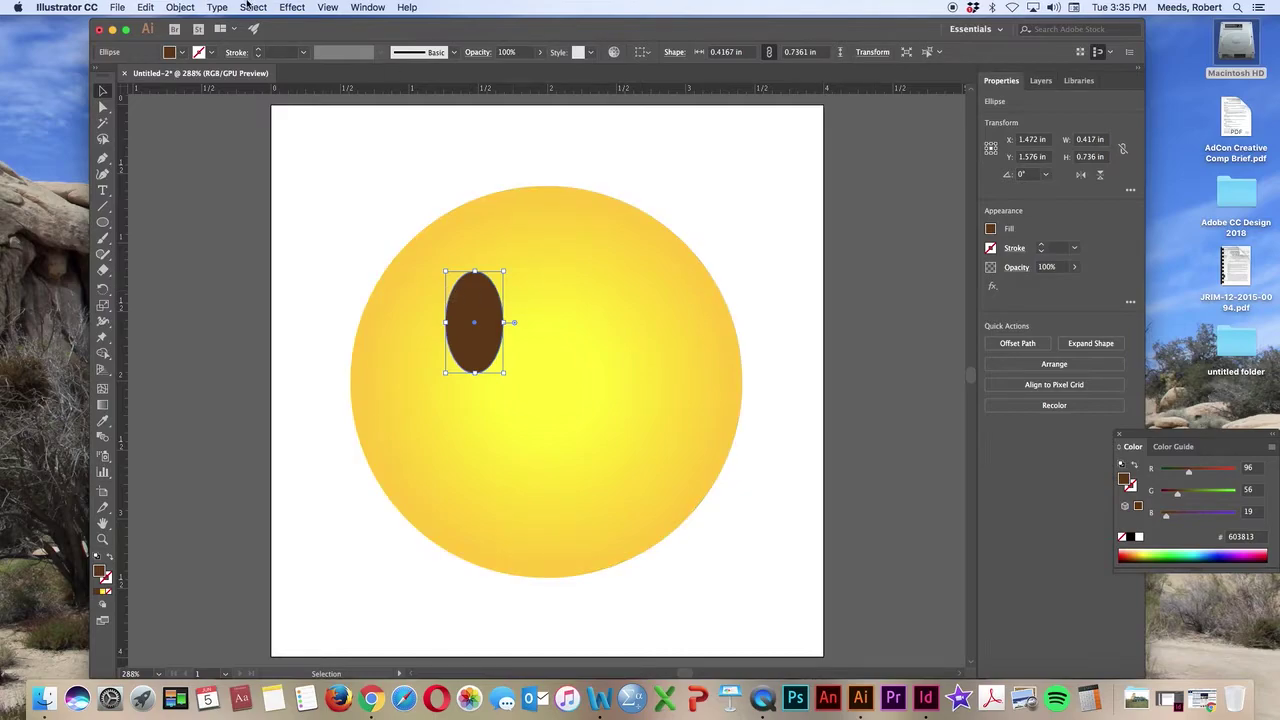
# - Duplicate the brown ellipse by copying and pasting, and delete the pasted copy
pyautogui.click(146, 8)
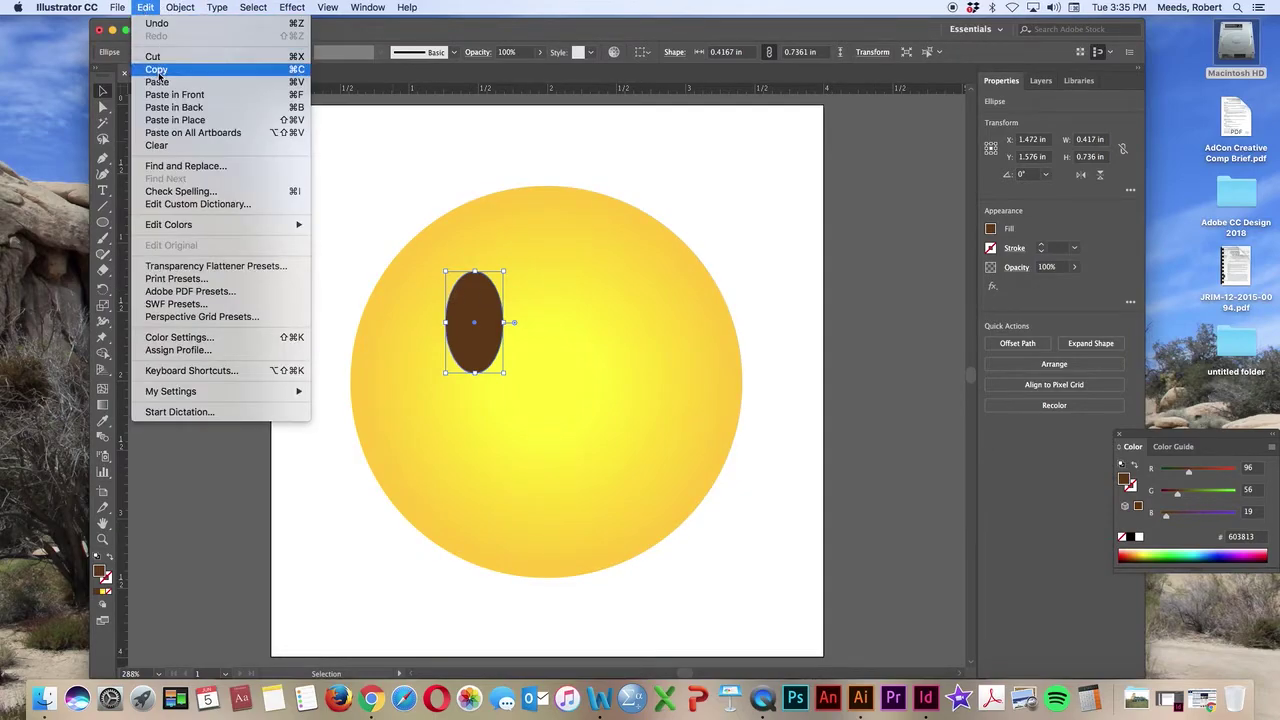
pyautogui.click(159, 74)
pyautogui.click(147, 8)
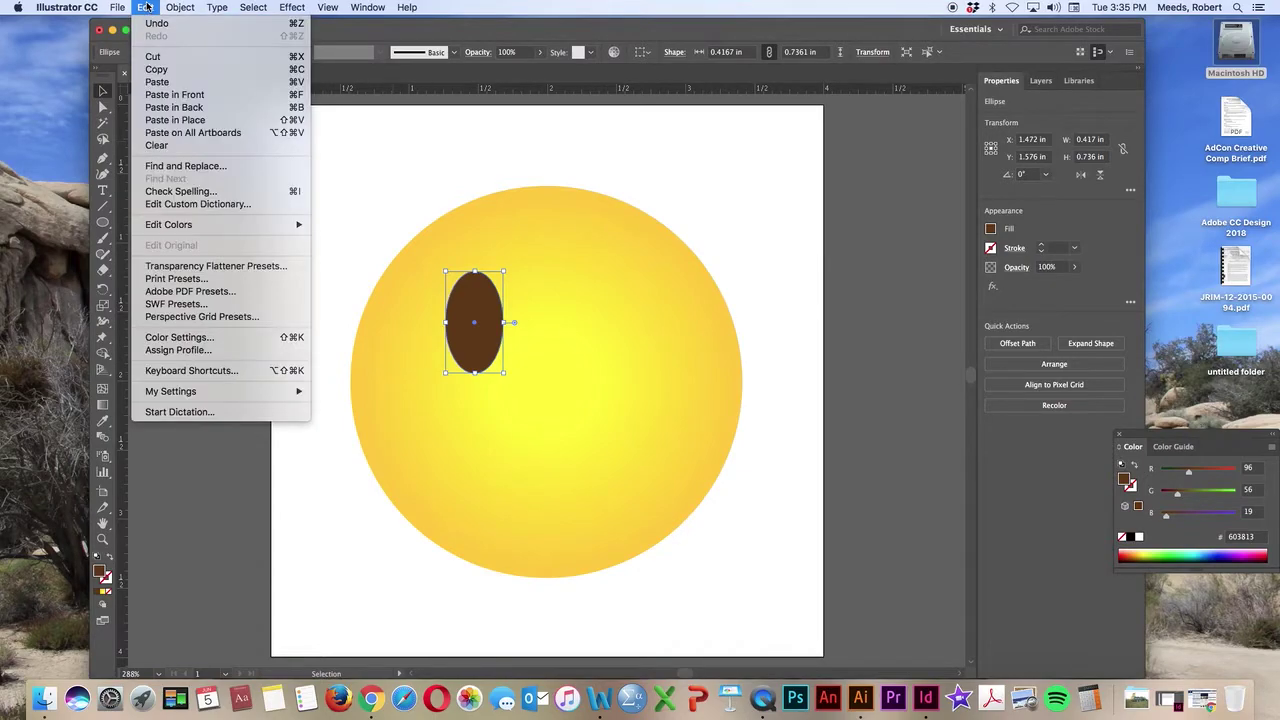
pyautogui.click(158, 82)
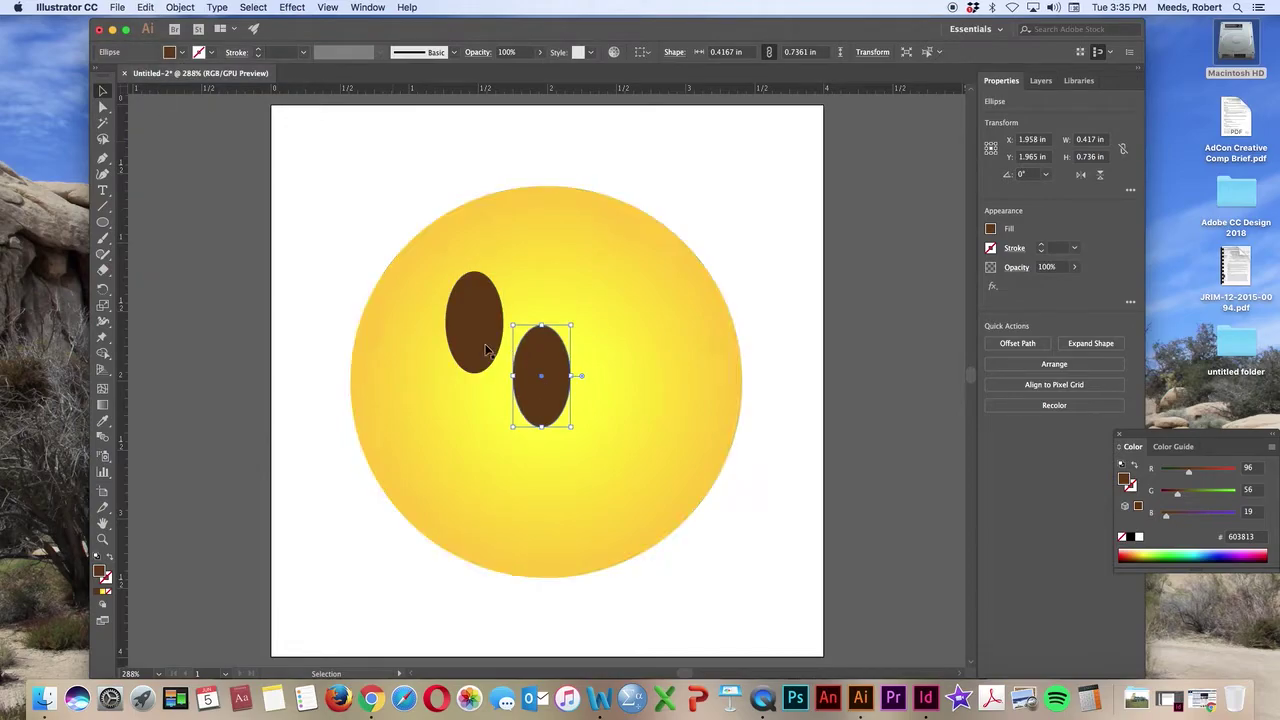
pyautogui.moveTo(562, 358); pyautogui.dragTo(446, 545)
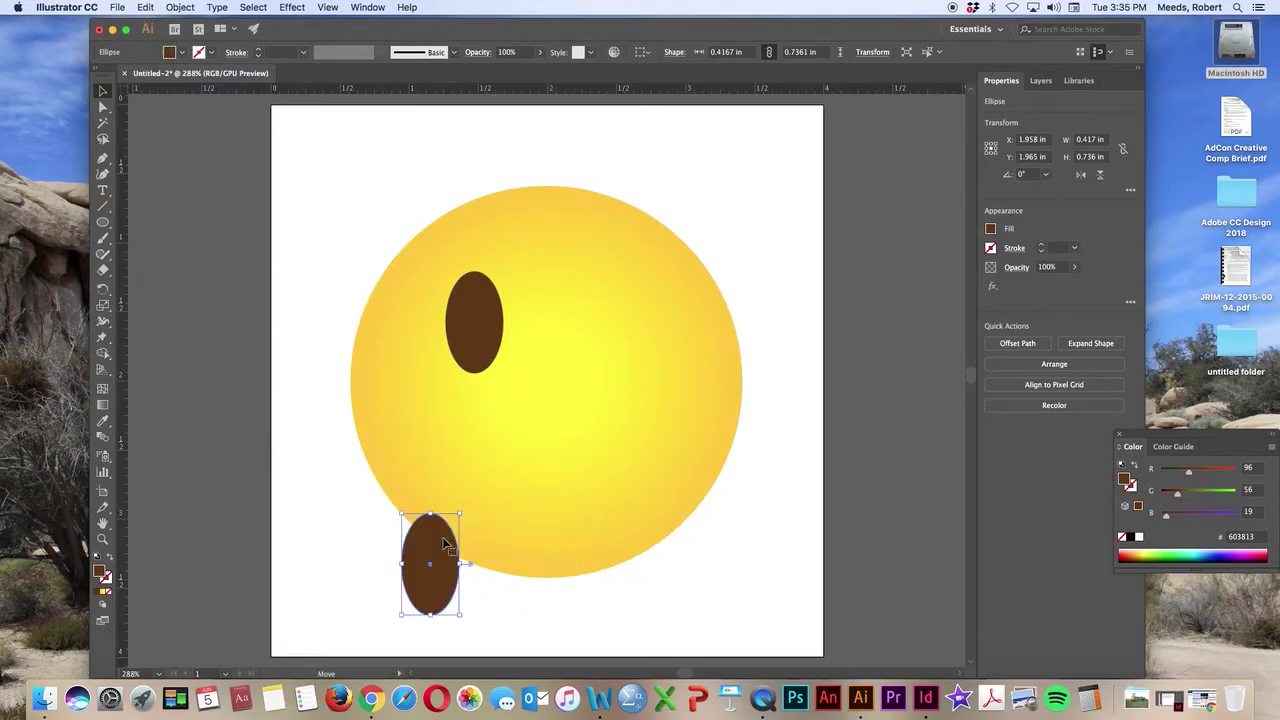
pyautogui.press('Delete')
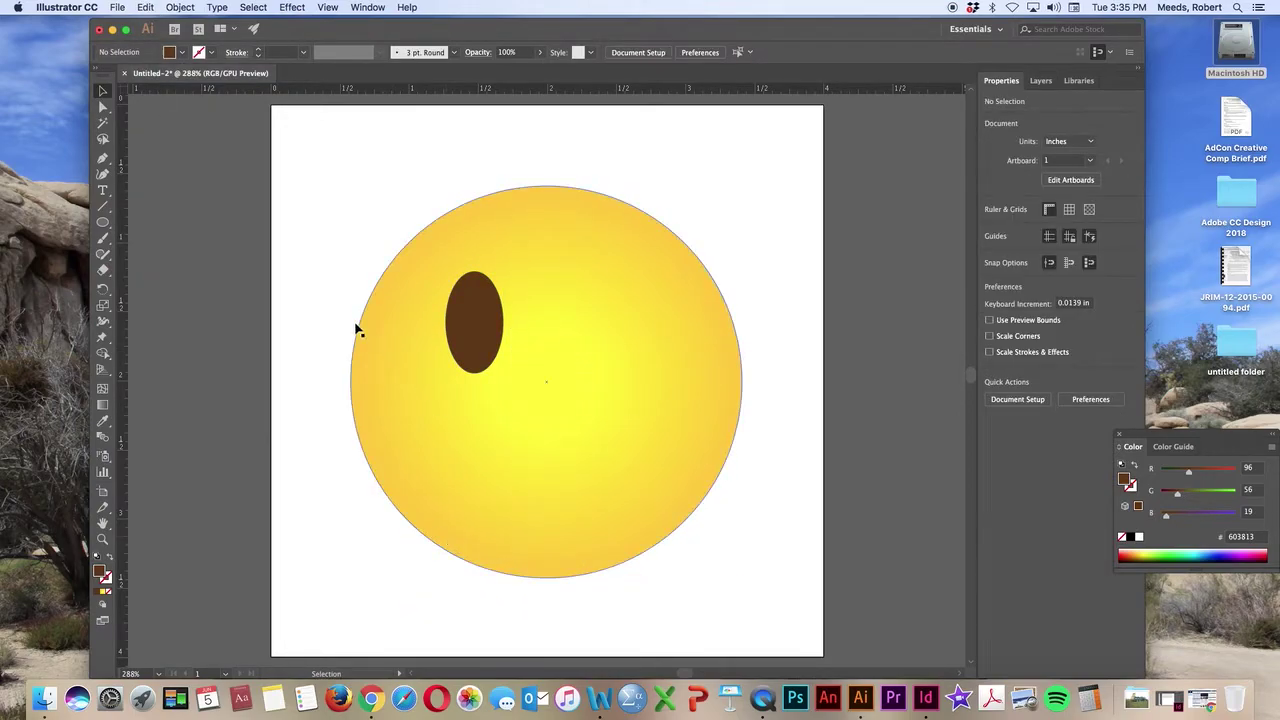
# - Place a level duplicate of the brown ellipse about 1.04 in to its right as the second eye
pyautogui.click(487, 328)
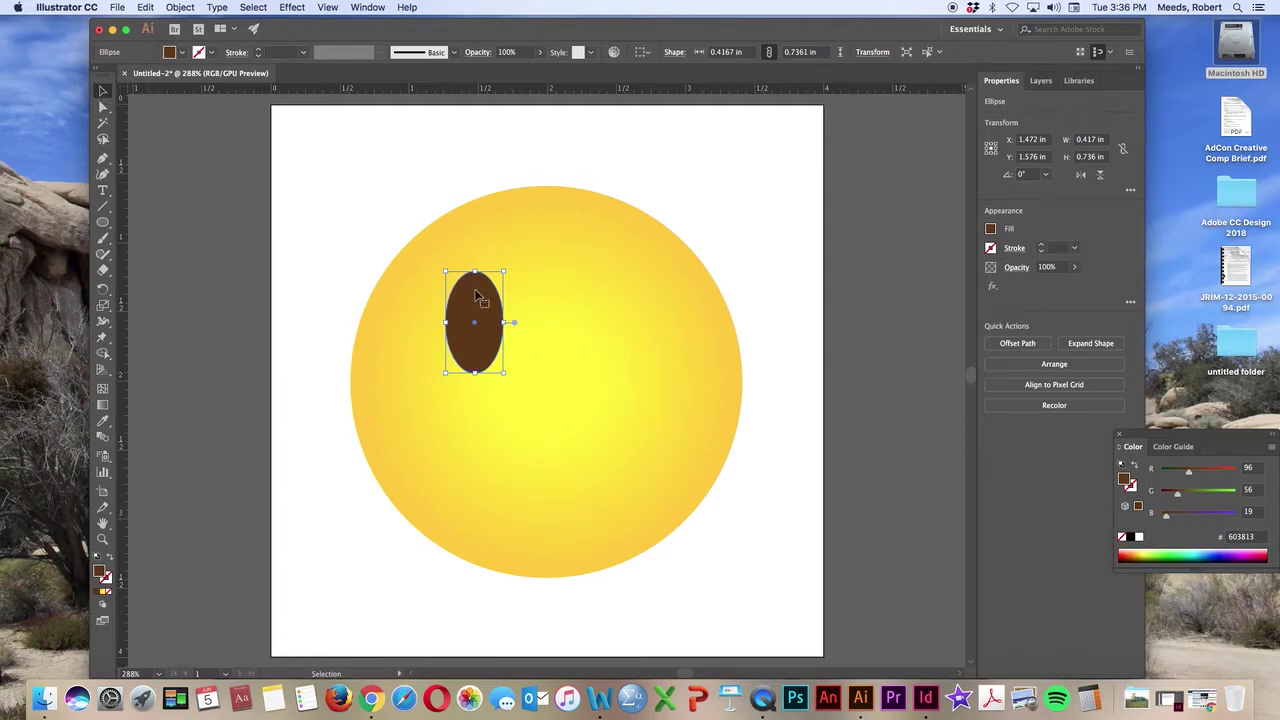
pyautogui.moveTo(476, 310); pyautogui.dragTo(621, 311)
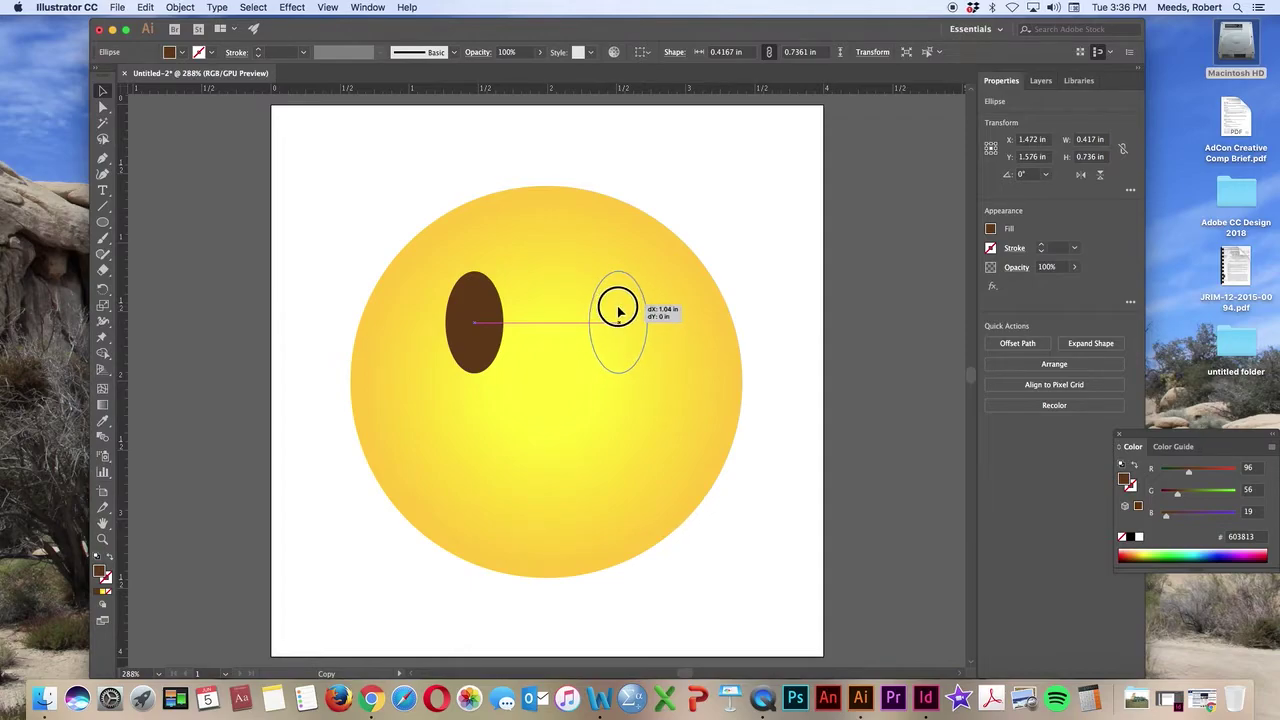
pyautogui.moveTo(618, 312); pyautogui.dragTo(618, 314)
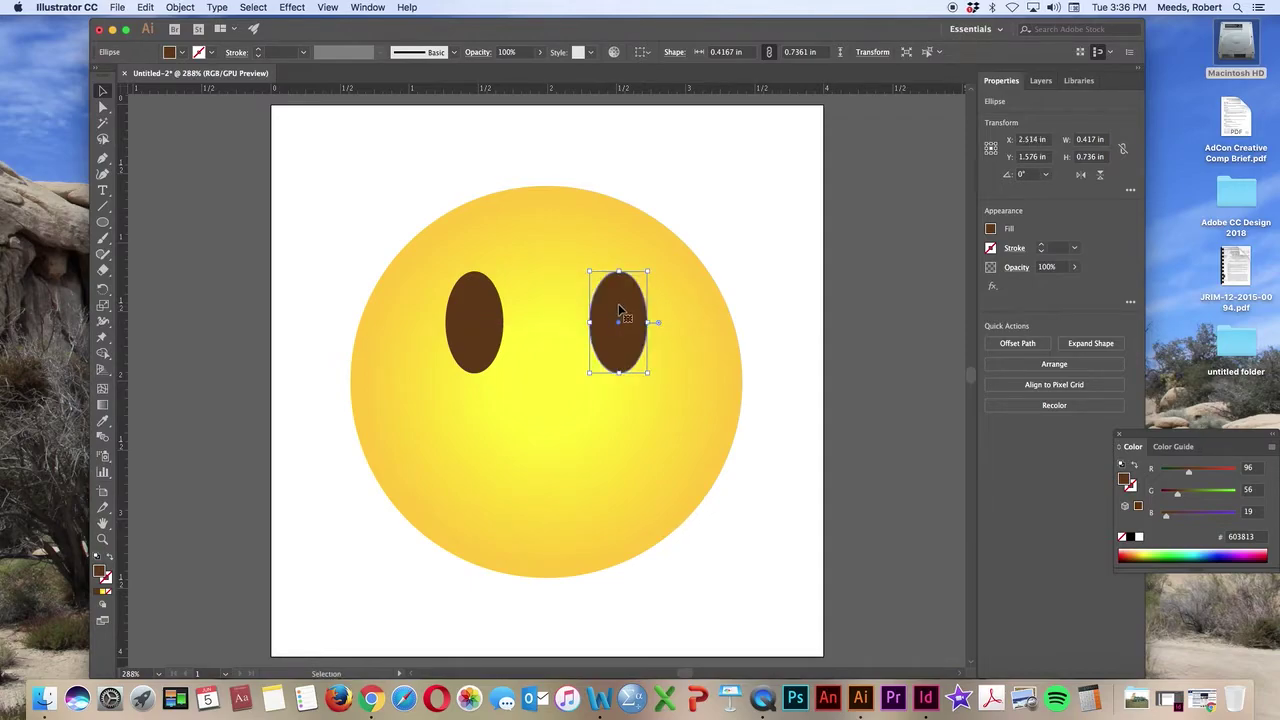
pyautogui.click(366, 8)
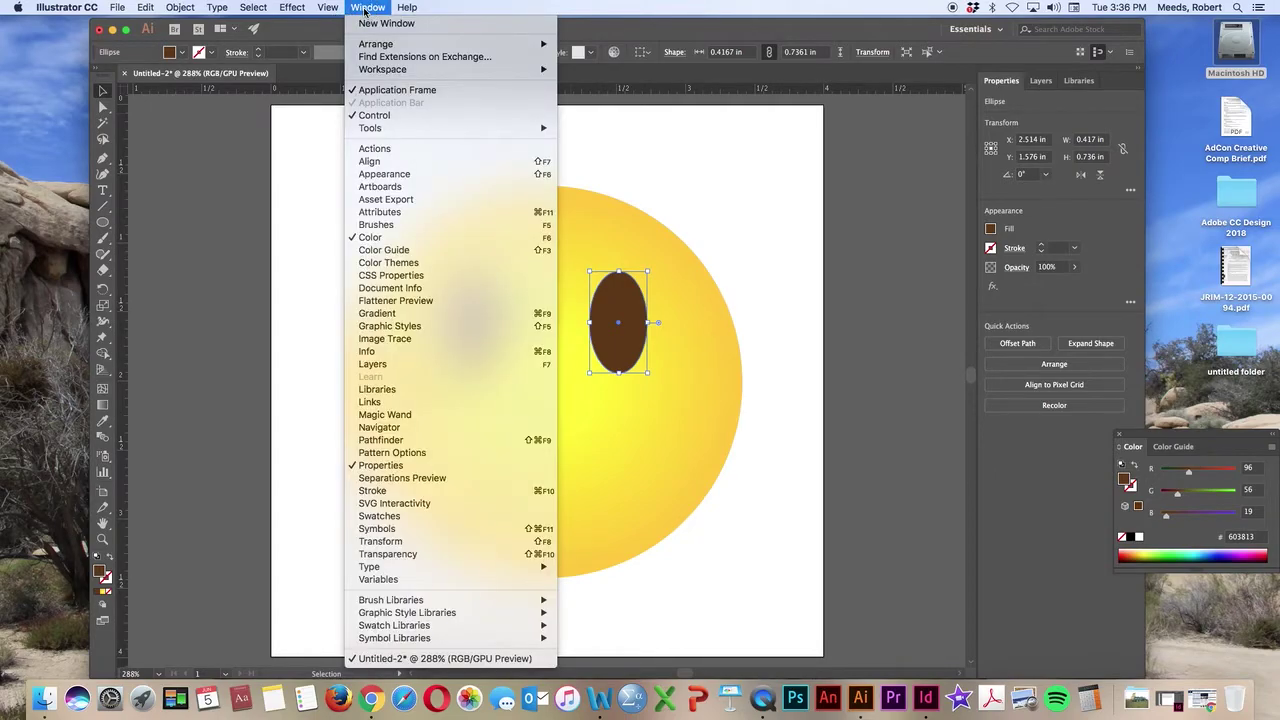
pyautogui.moveTo(330, 8)
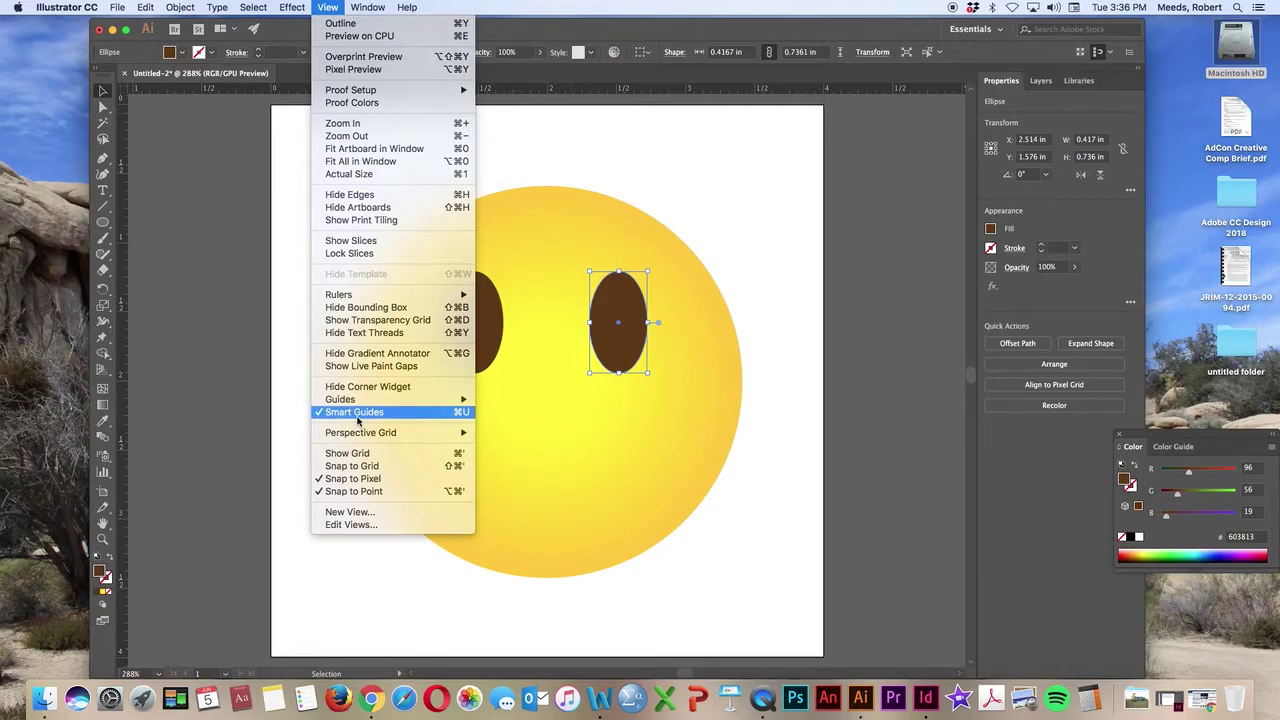
pyautogui.click(330, 7)
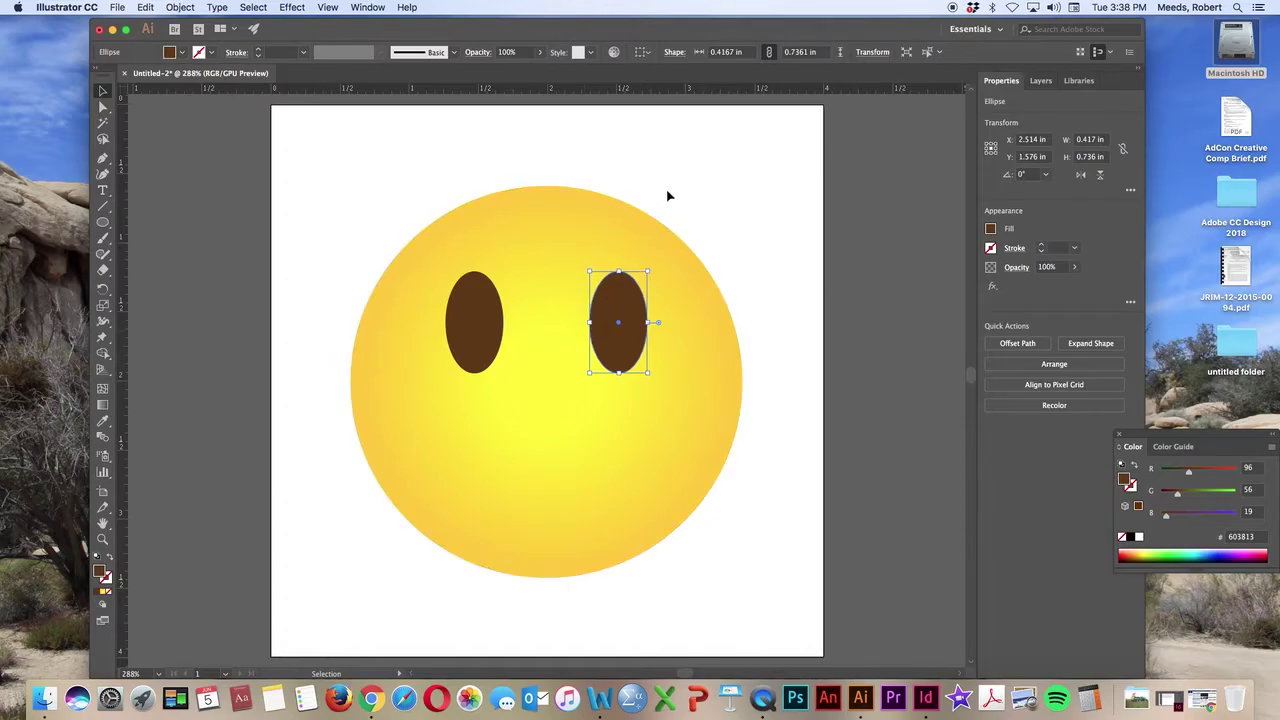
# - Draw a closed, straight-edged practice shape with nine corner points near the artboard's upper-left corner using the Pen tool
pyautogui.click(397, 139)
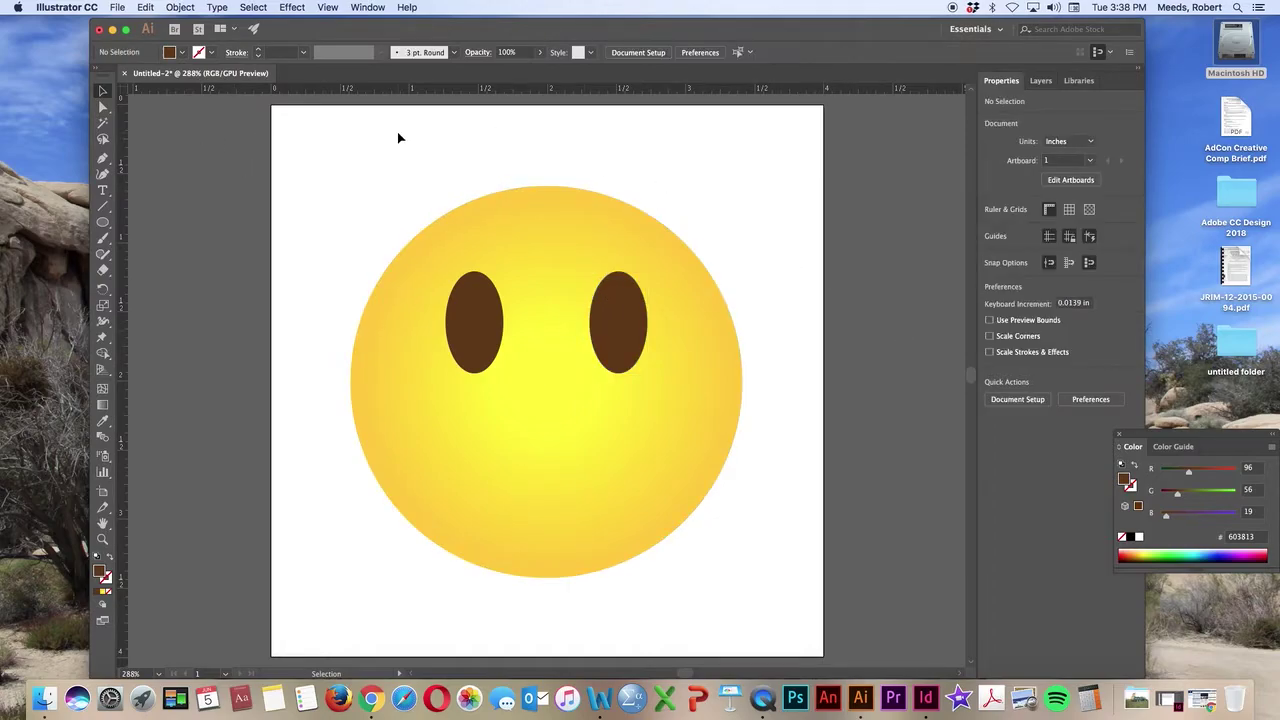
pyautogui.click(102, 158)
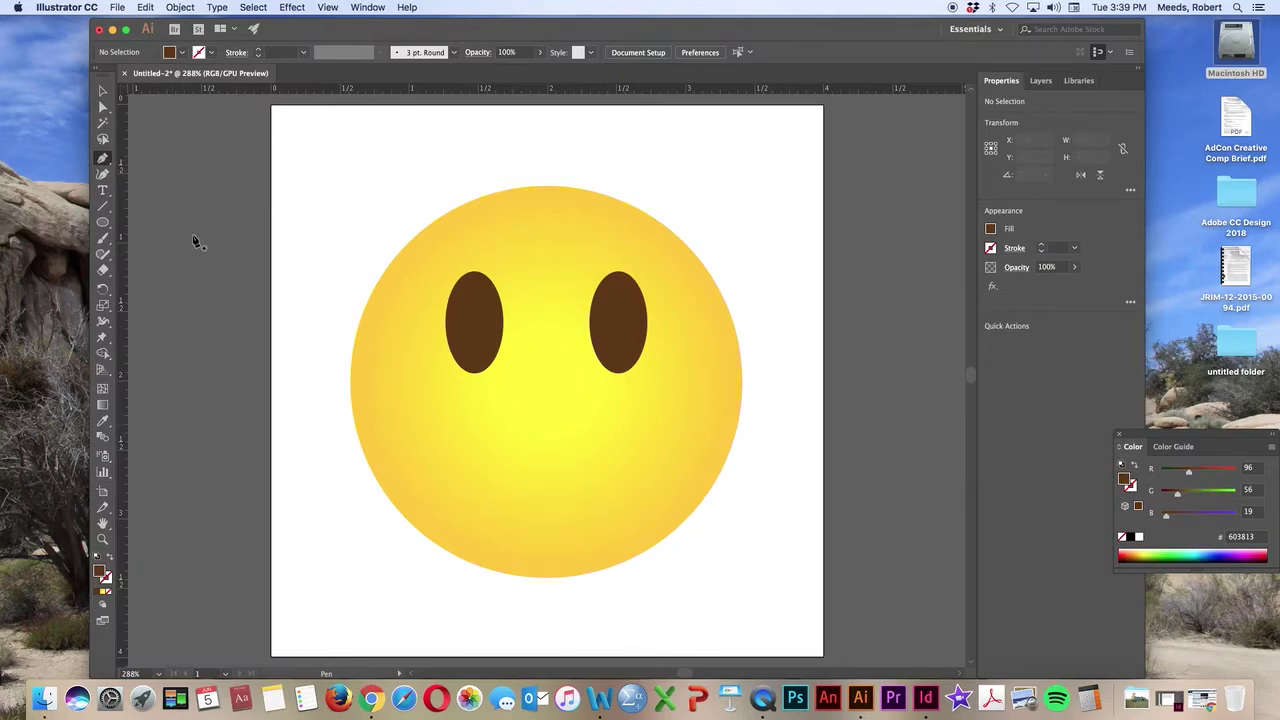
pyautogui.click(302, 137)
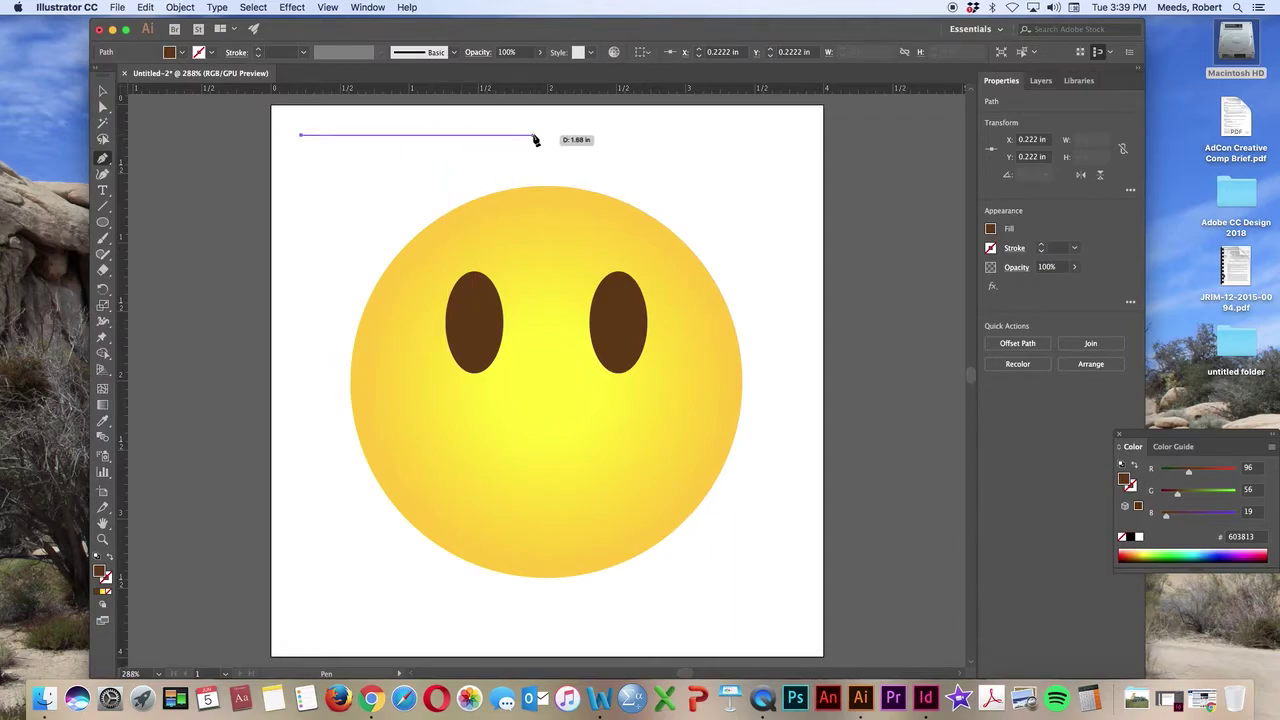
pyautogui.click(434, 137)
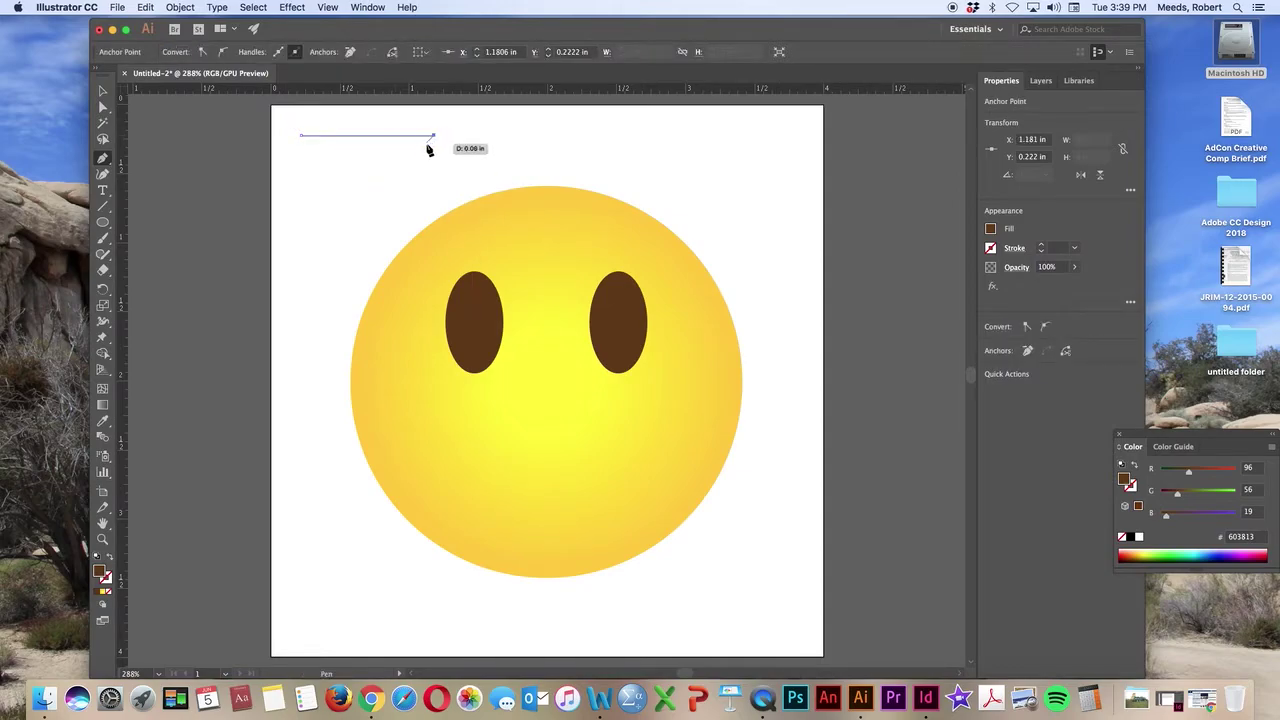
pyautogui.click(389, 193)
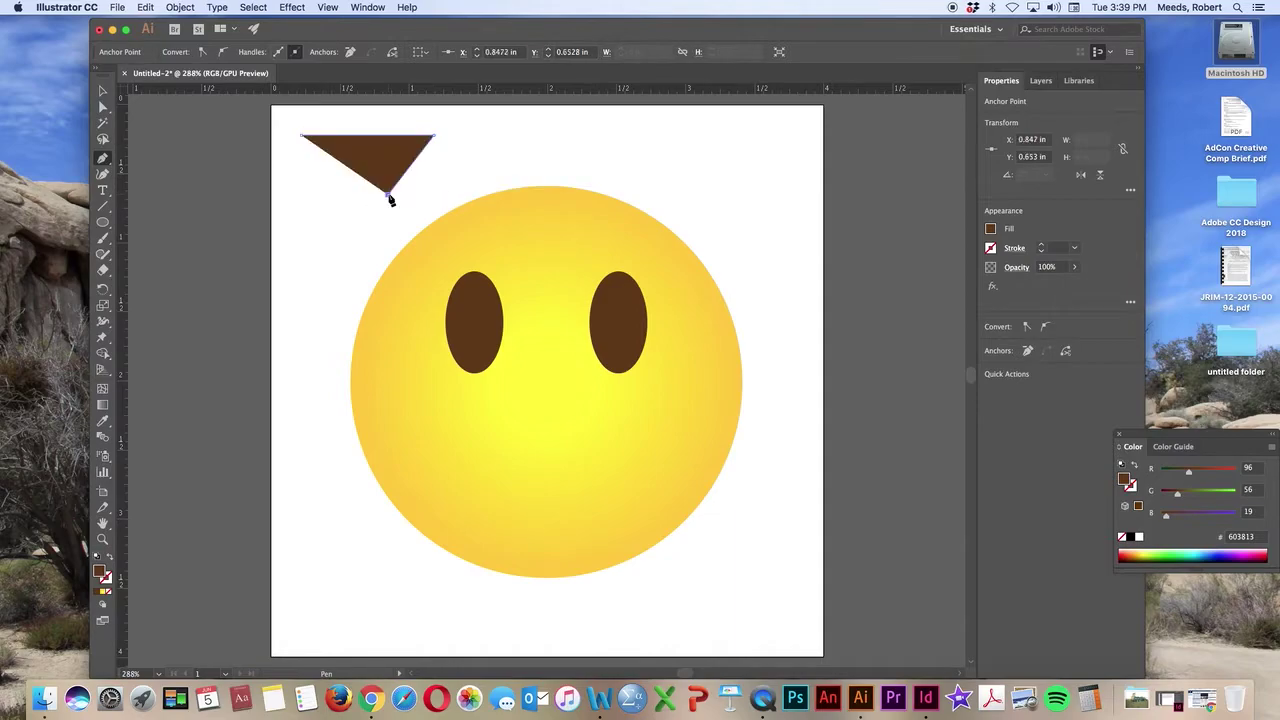
pyautogui.click(319, 222)
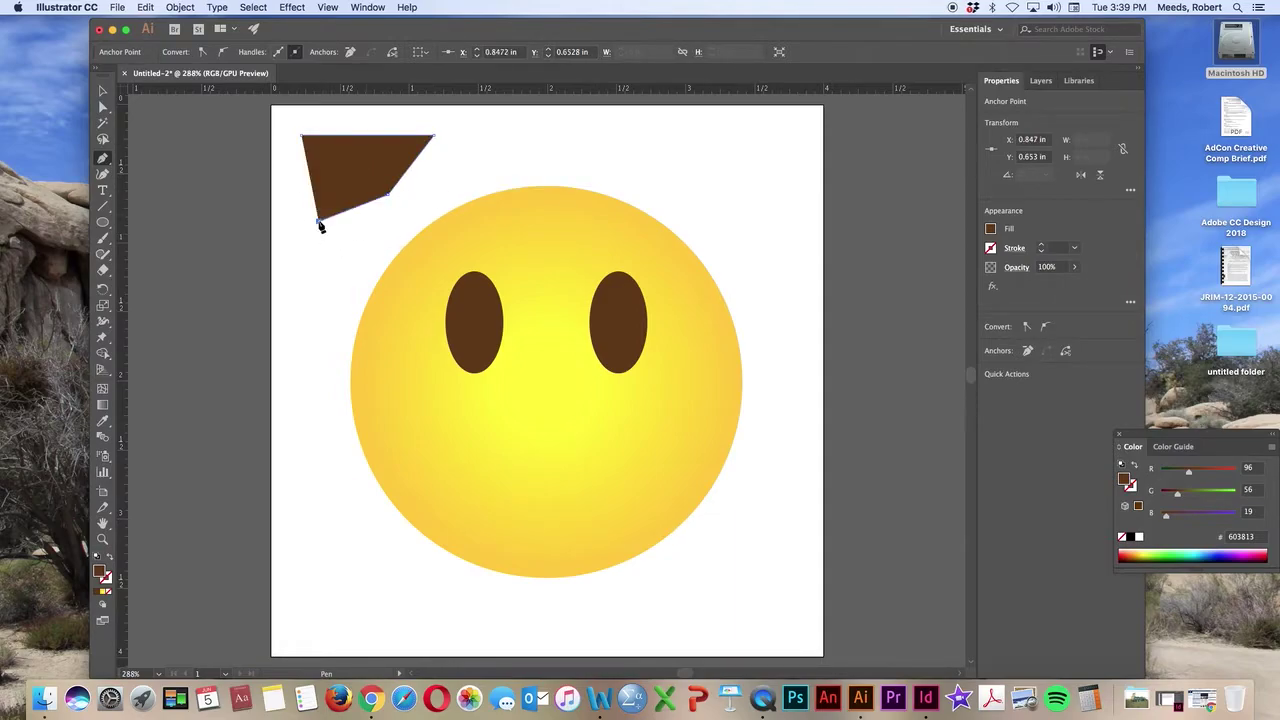
pyautogui.click(338, 177)
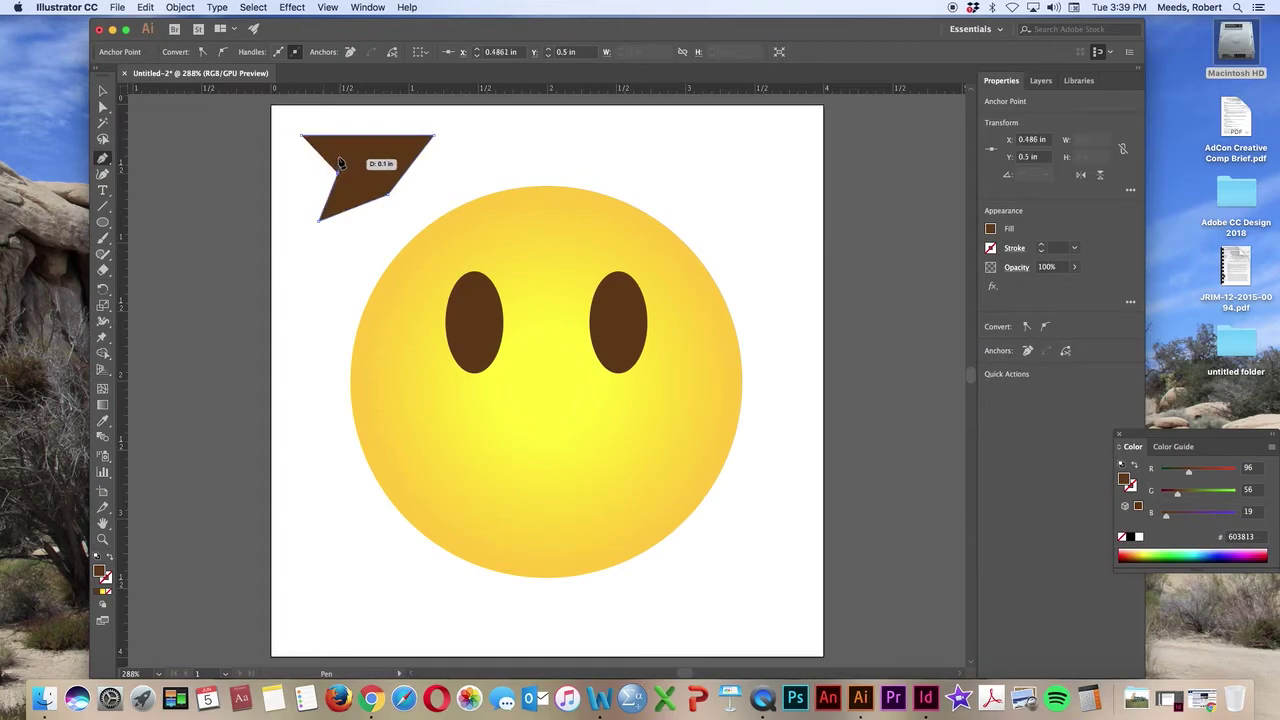
pyautogui.click(291, 186)
pyautogui.click(238, 185)
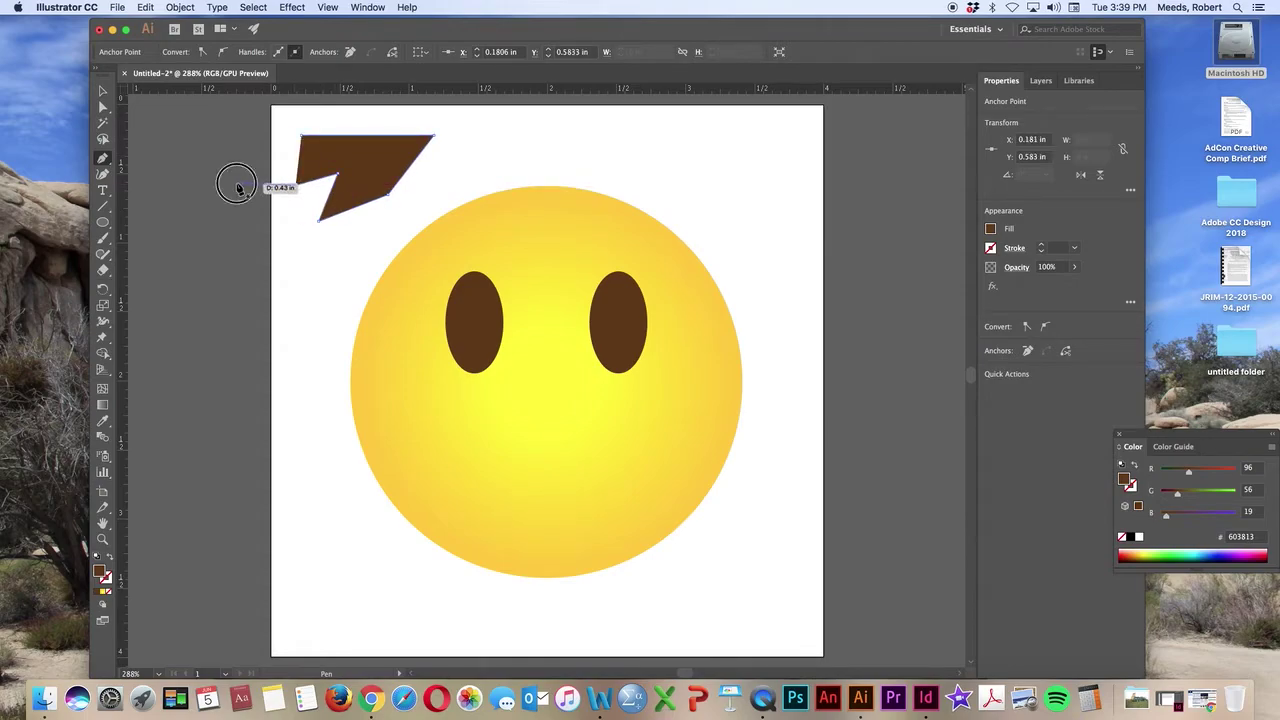
pyautogui.click(234, 137)
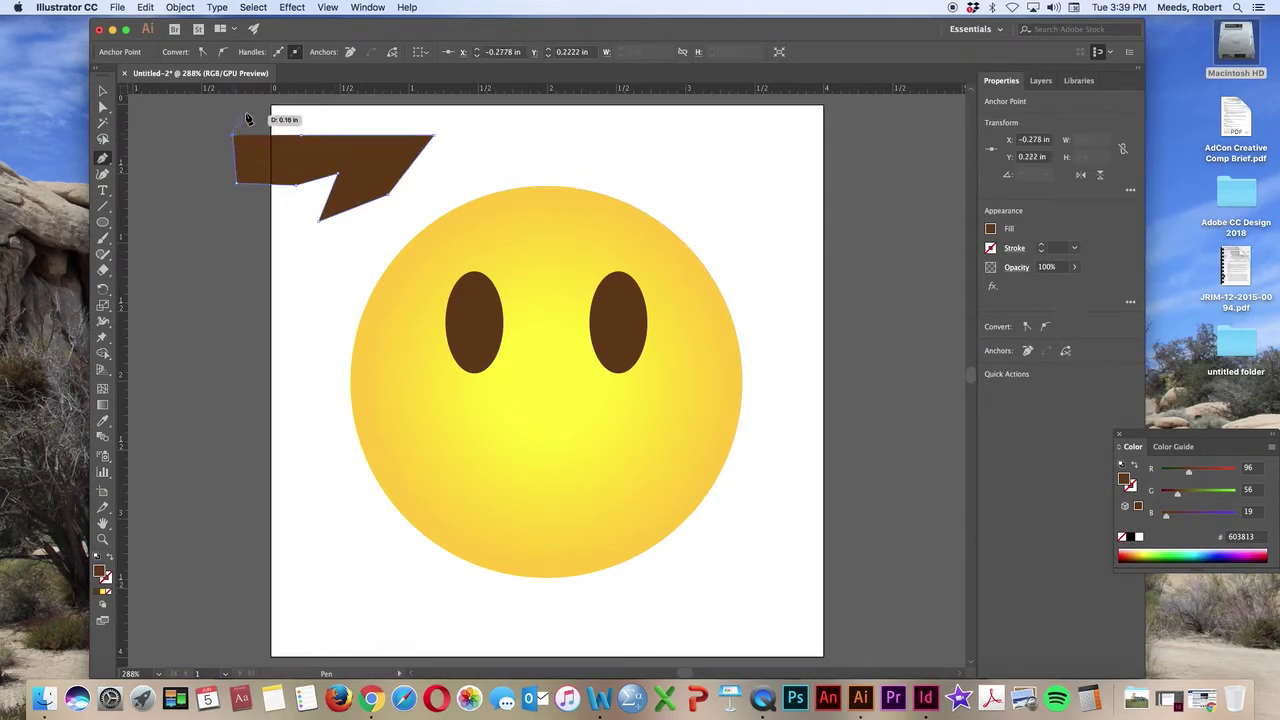
pyautogui.click(257, 114)
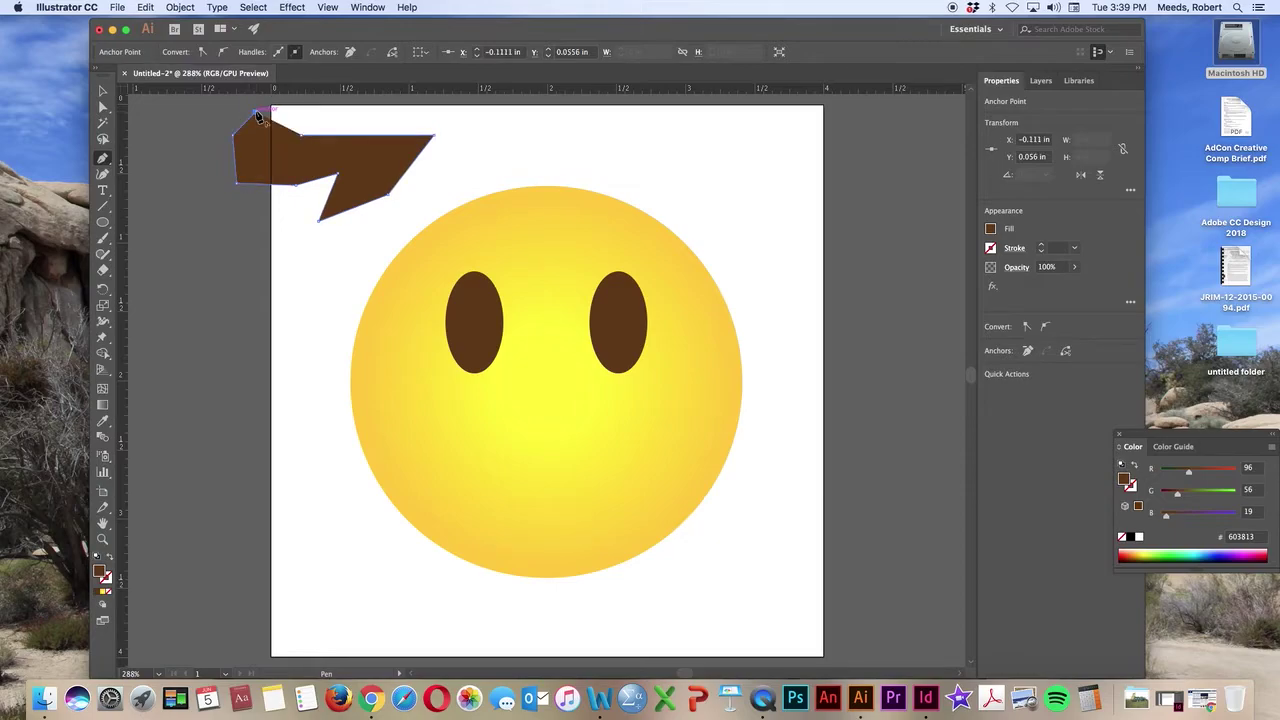
pyautogui.click(303, 140)
pyautogui.click(102, 91)
pyautogui.moveTo(332, 172); pyautogui.dragTo(321, 177)
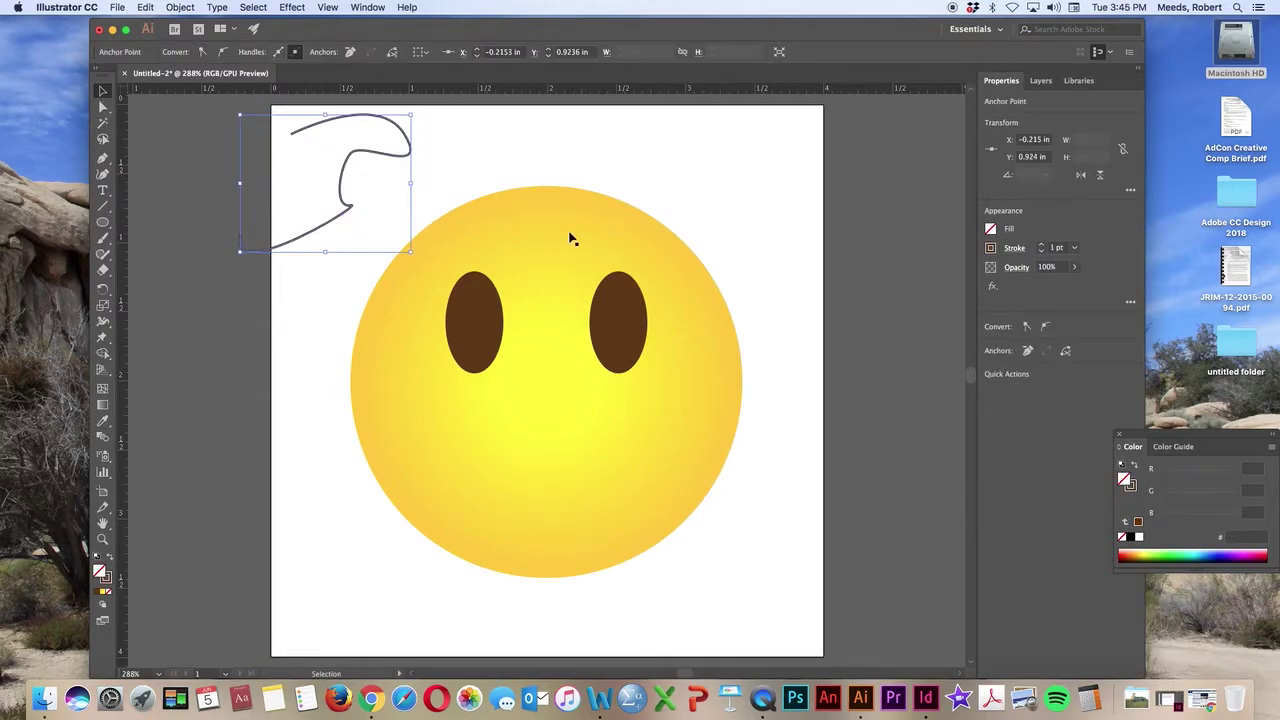
# - Delete the curved practice path at the artboard's upper-left corner completely
pyautogui.click(102, 94)
pyautogui.press('Delete')
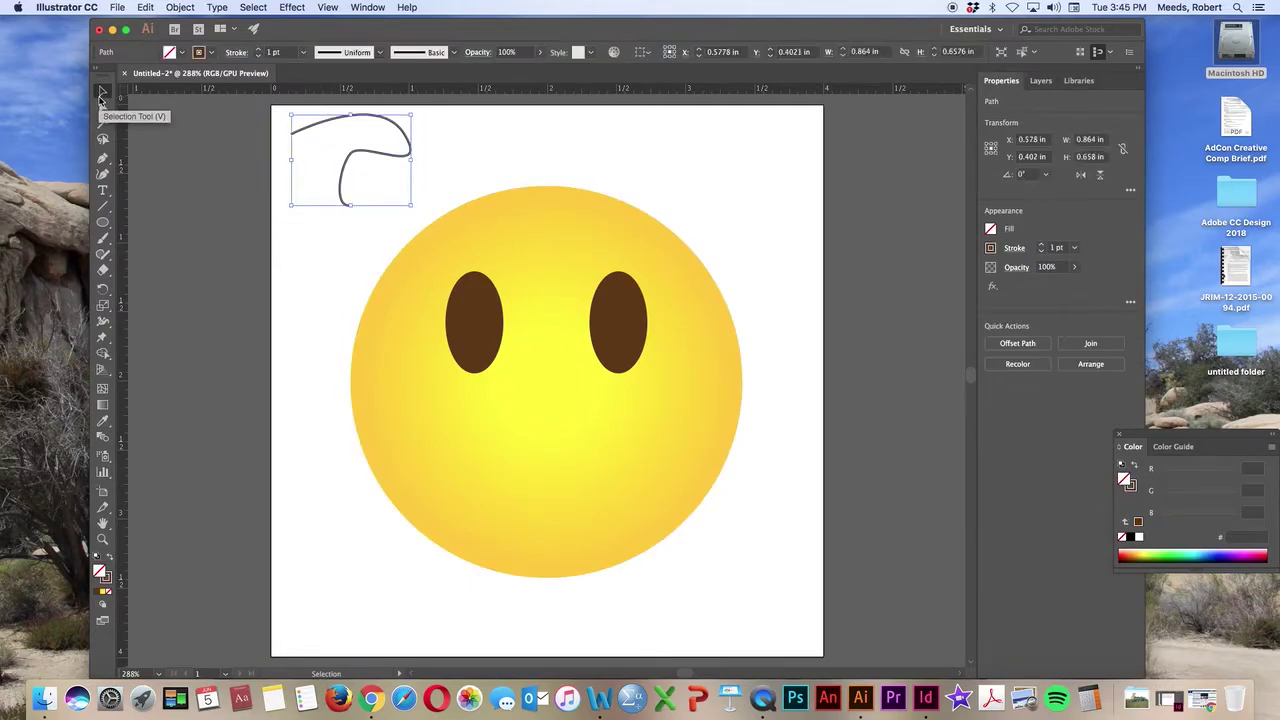
pyautogui.press('Delete')
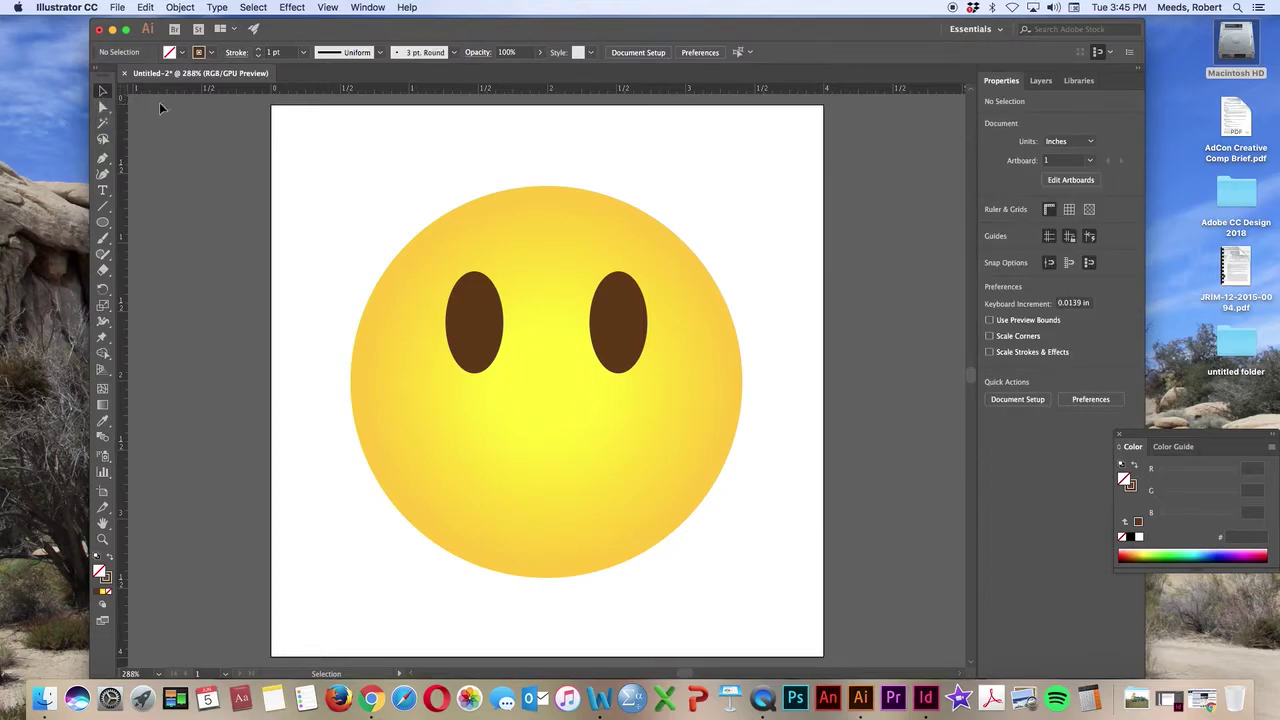
# - Draw a 2 pt smile curve about 1.9 in wide and 0.44 in deep across the lower face with the Pen tool
pyautogui.click(102, 157)
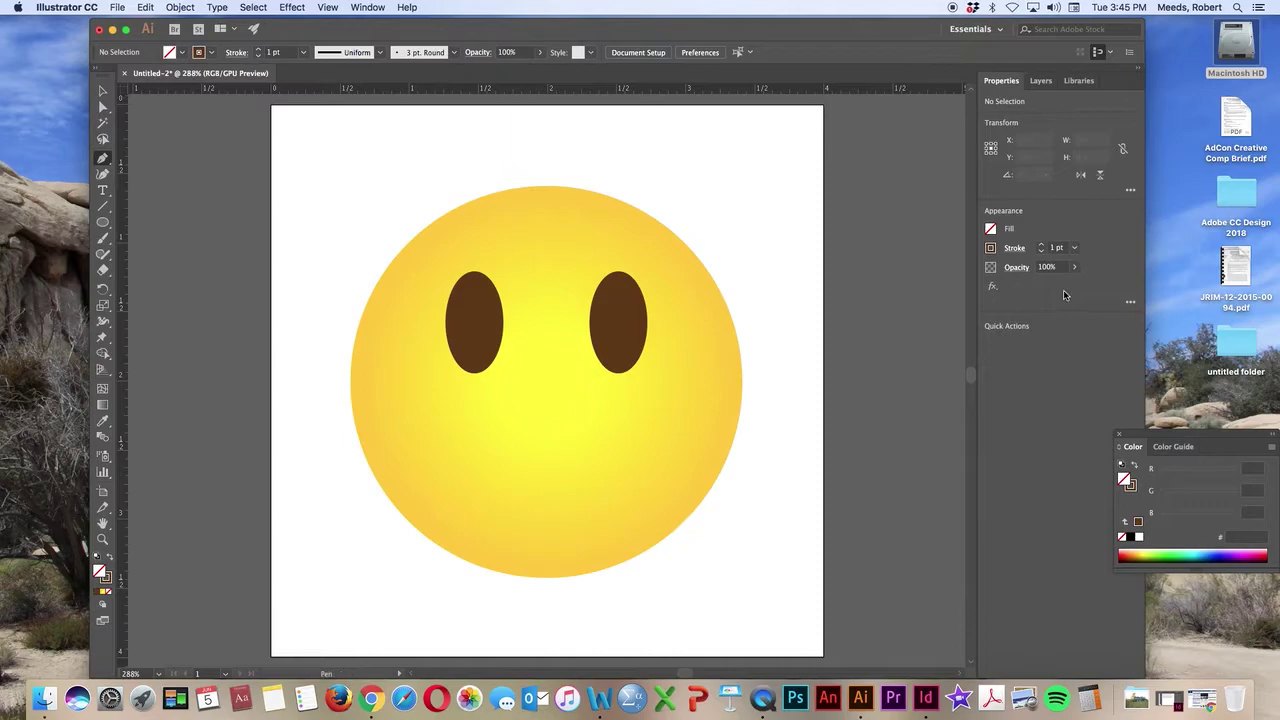
pyautogui.click(1041, 245)
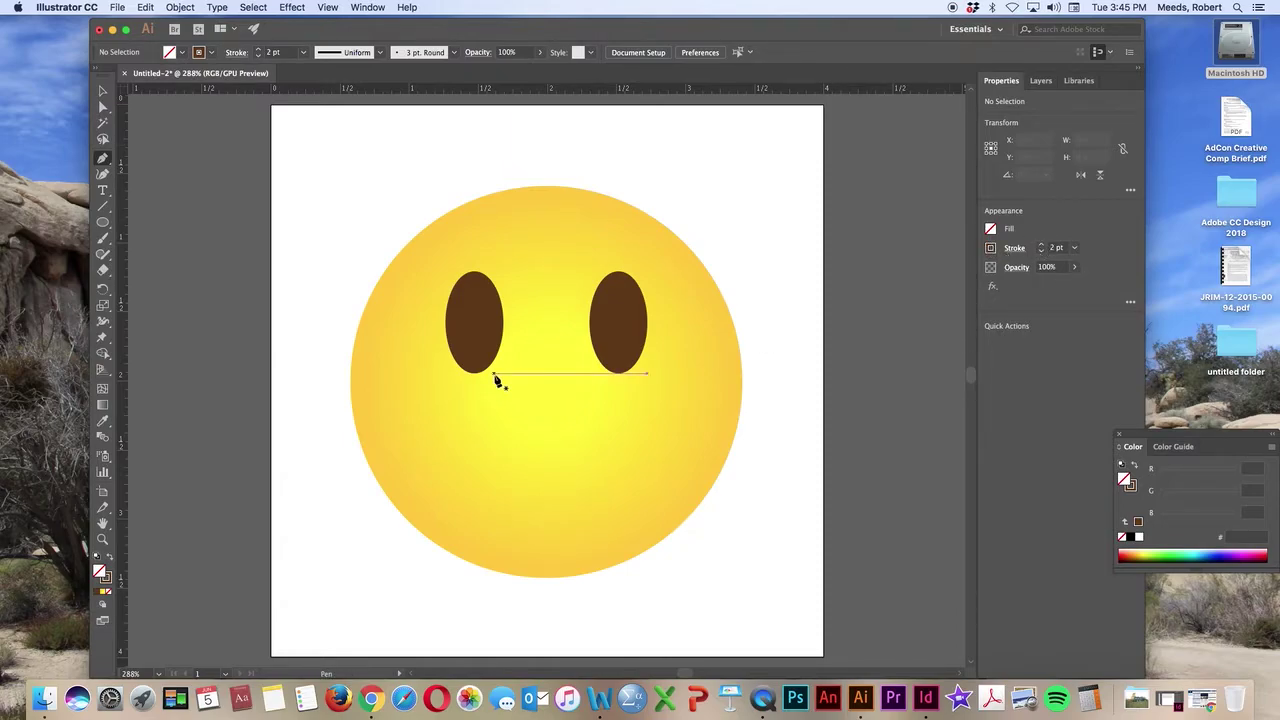
pyautogui.click(421, 469)
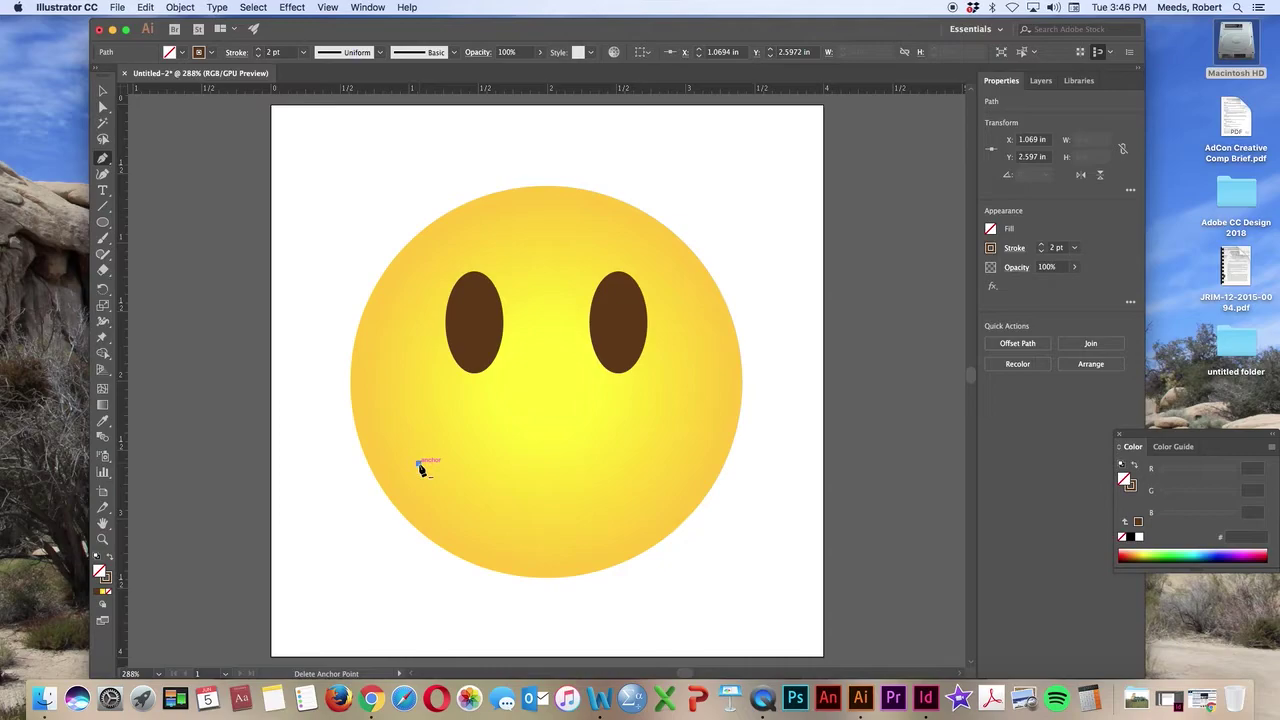
pyautogui.click(683, 467)
pyautogui.moveTo(683, 467); pyautogui.dragTo(821, 331)
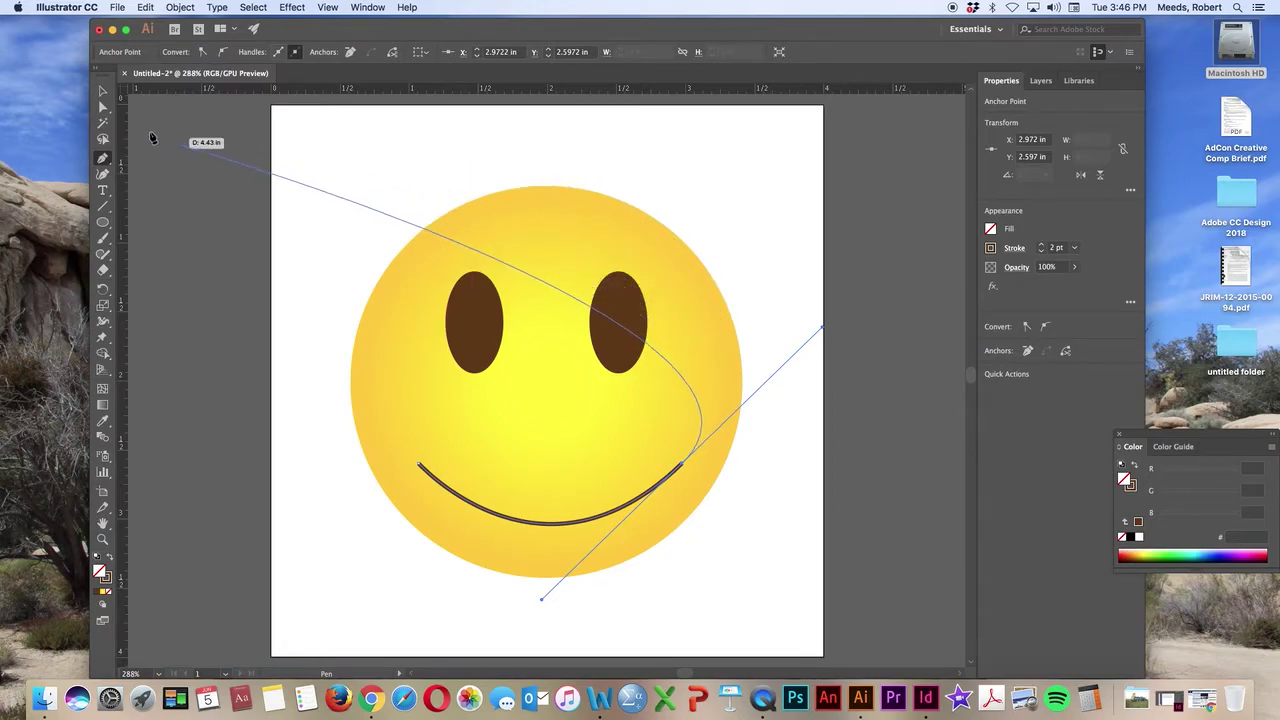
pyautogui.click(103, 91)
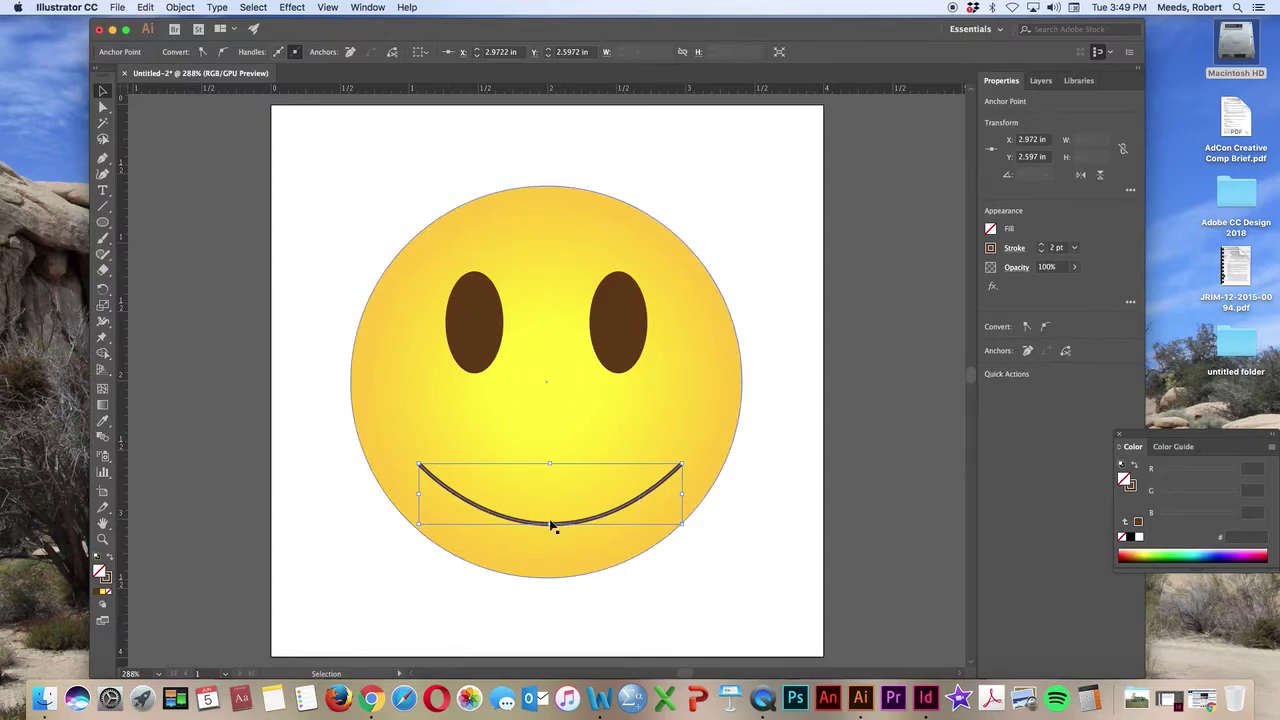
pyautogui.click(778, 490)
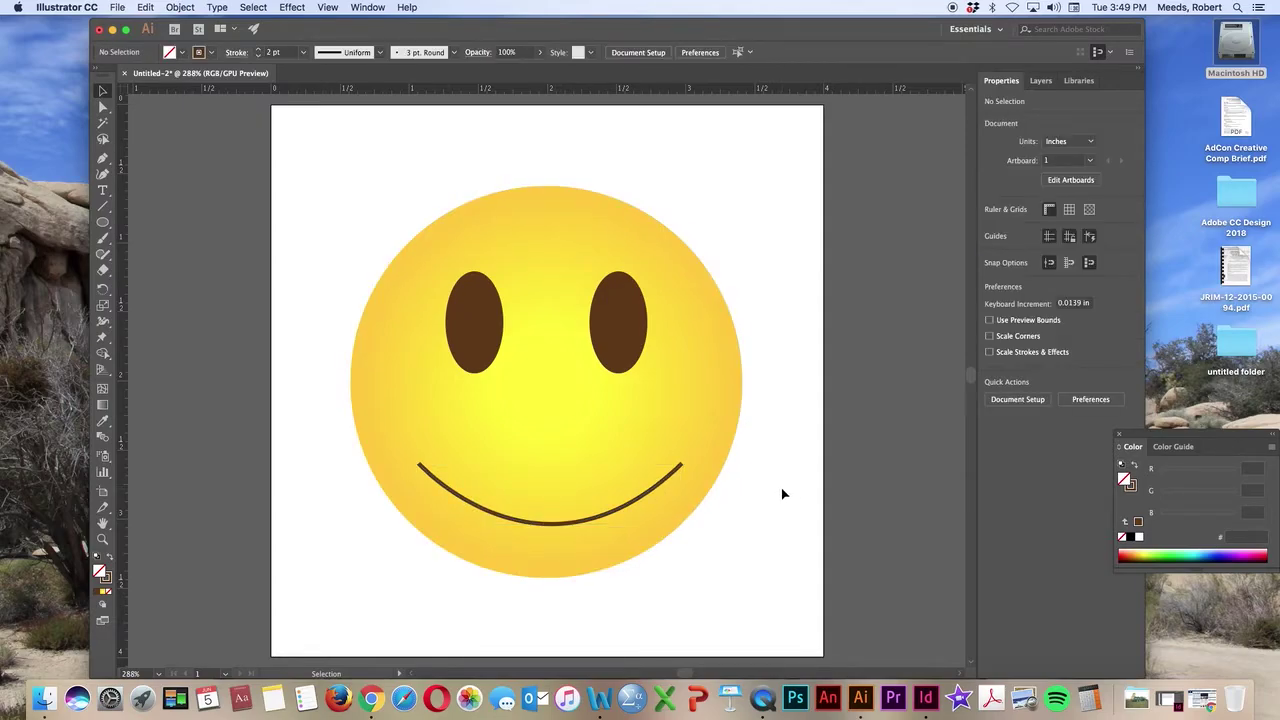
# - Try to thicken the middle of the smile curve with the Width tool
pyautogui.click(557, 528)
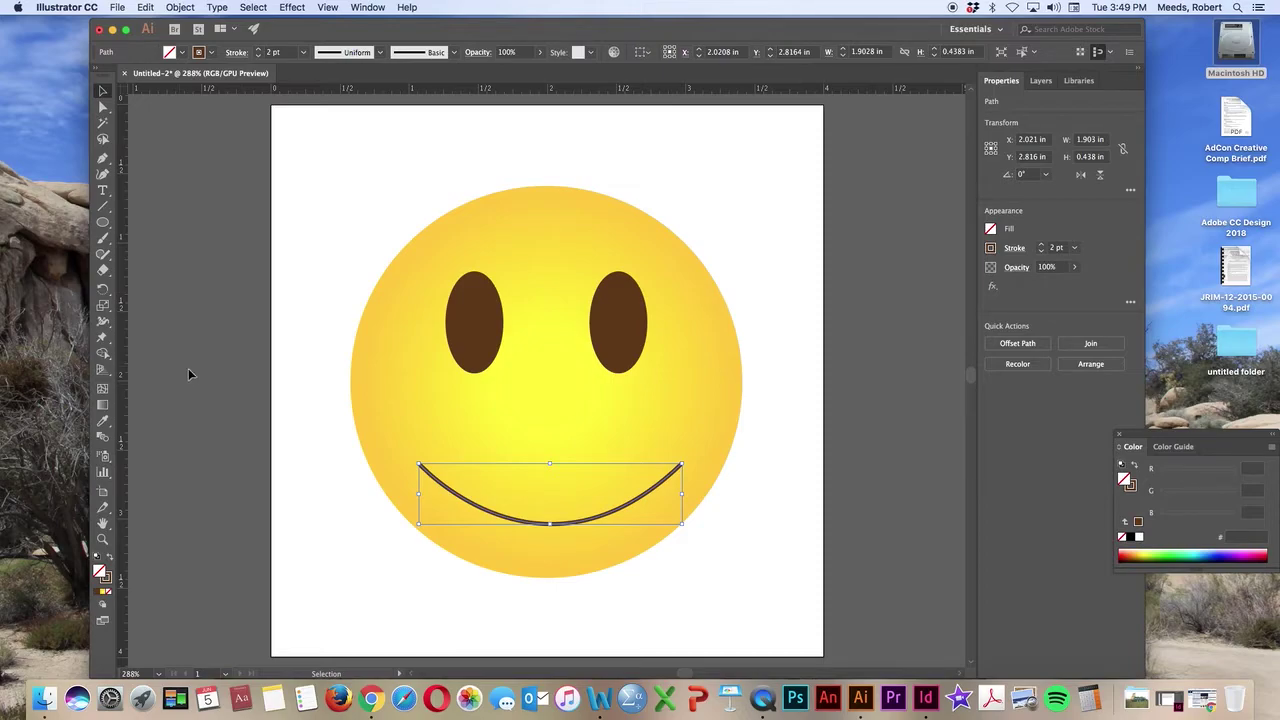
pyautogui.click(103, 322)
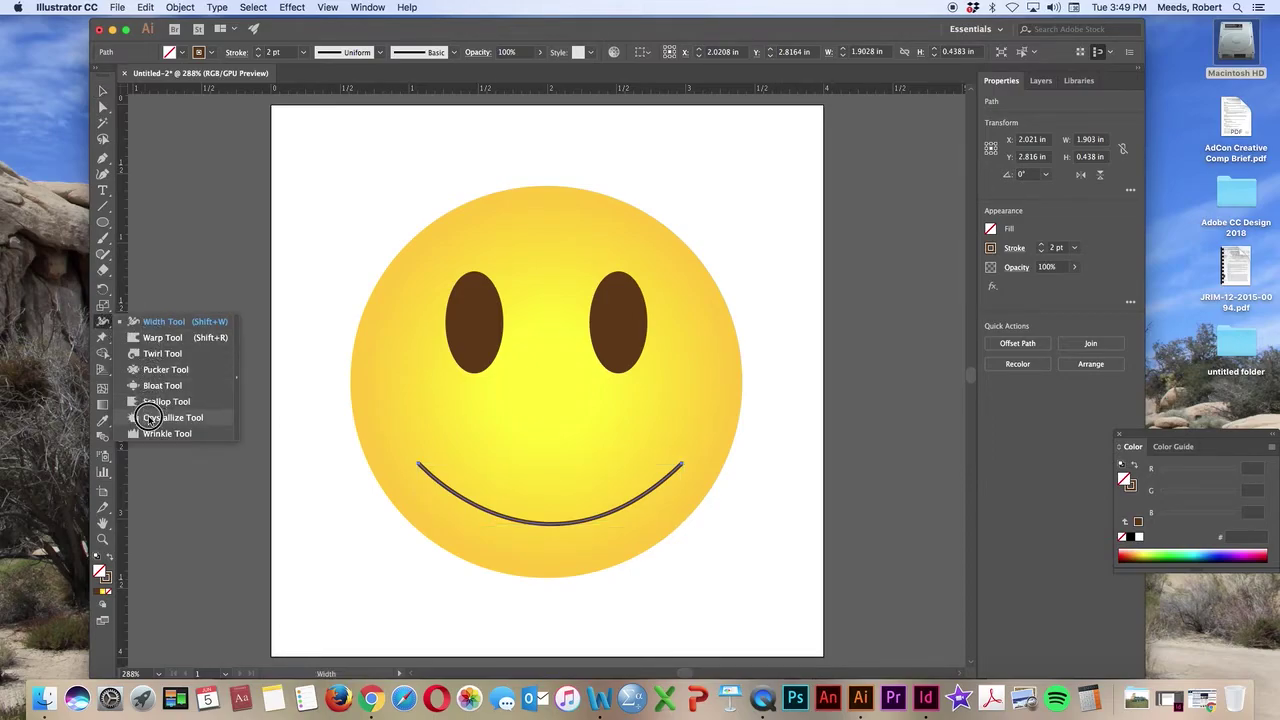
pyautogui.click(147, 323)
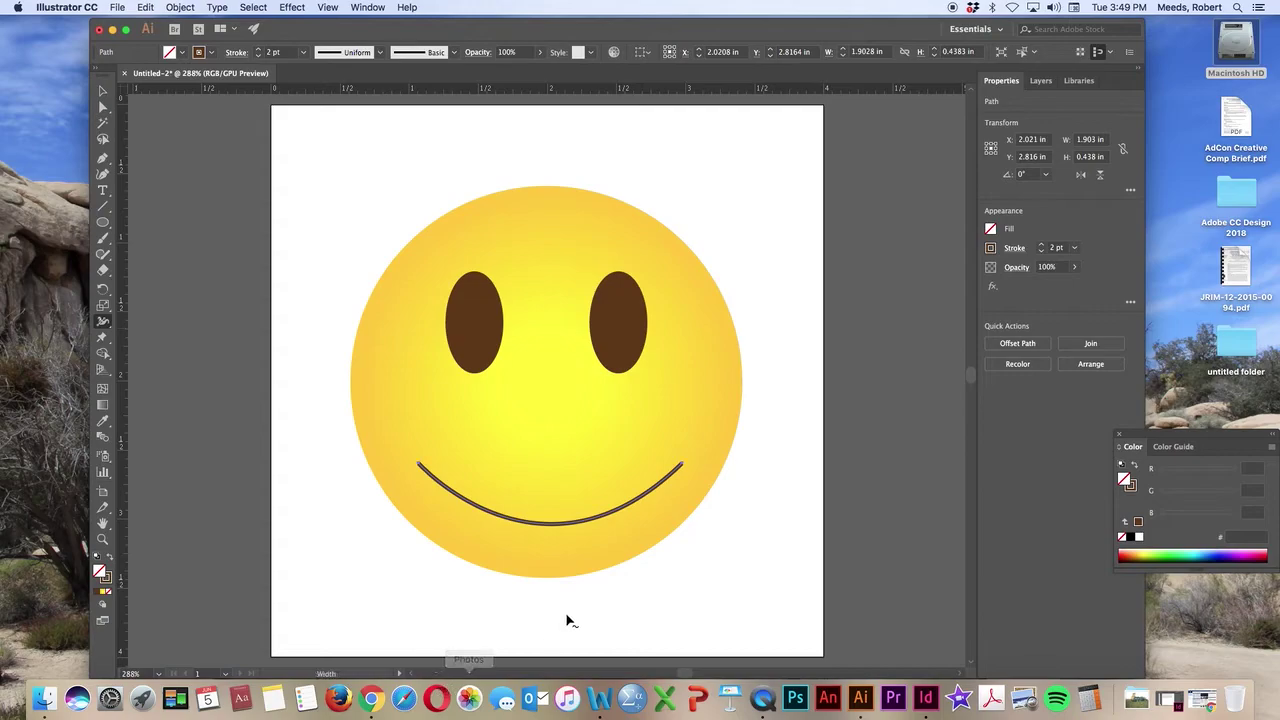
pyautogui.click(549, 527)
pyautogui.moveTo(550, 524); pyautogui.dragTo(551, 534)
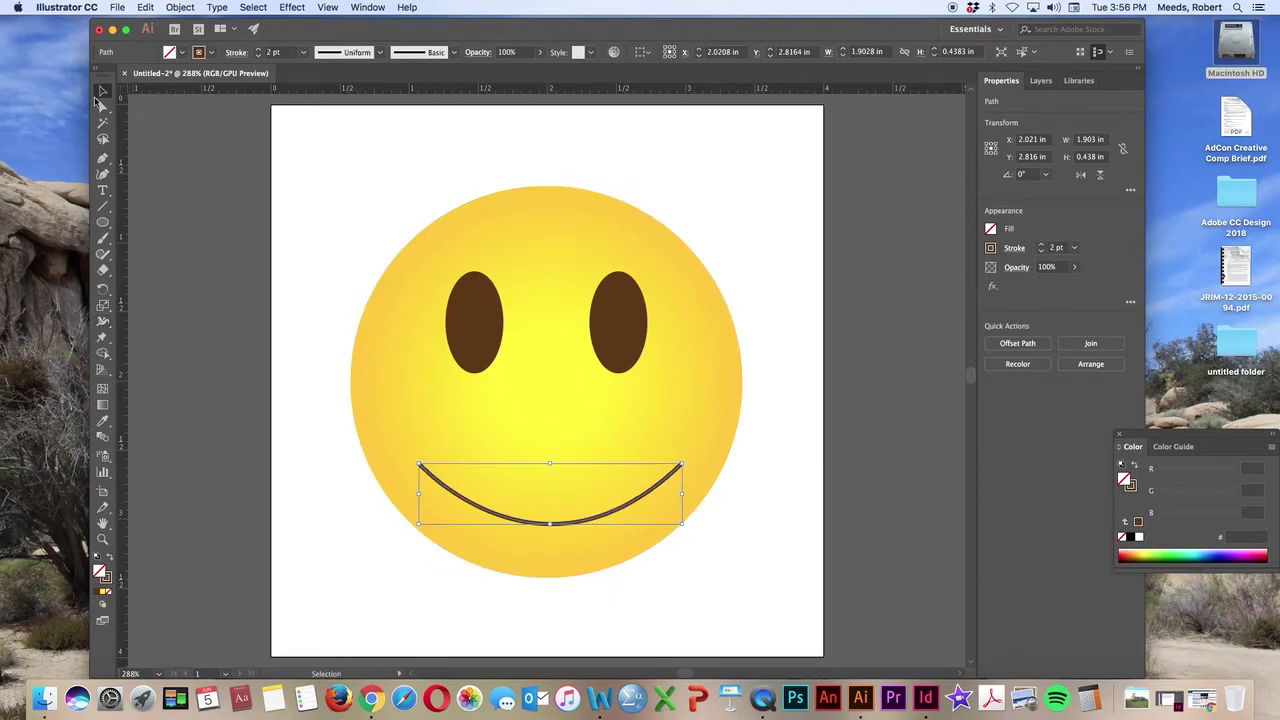
pyautogui.click(180, 170)
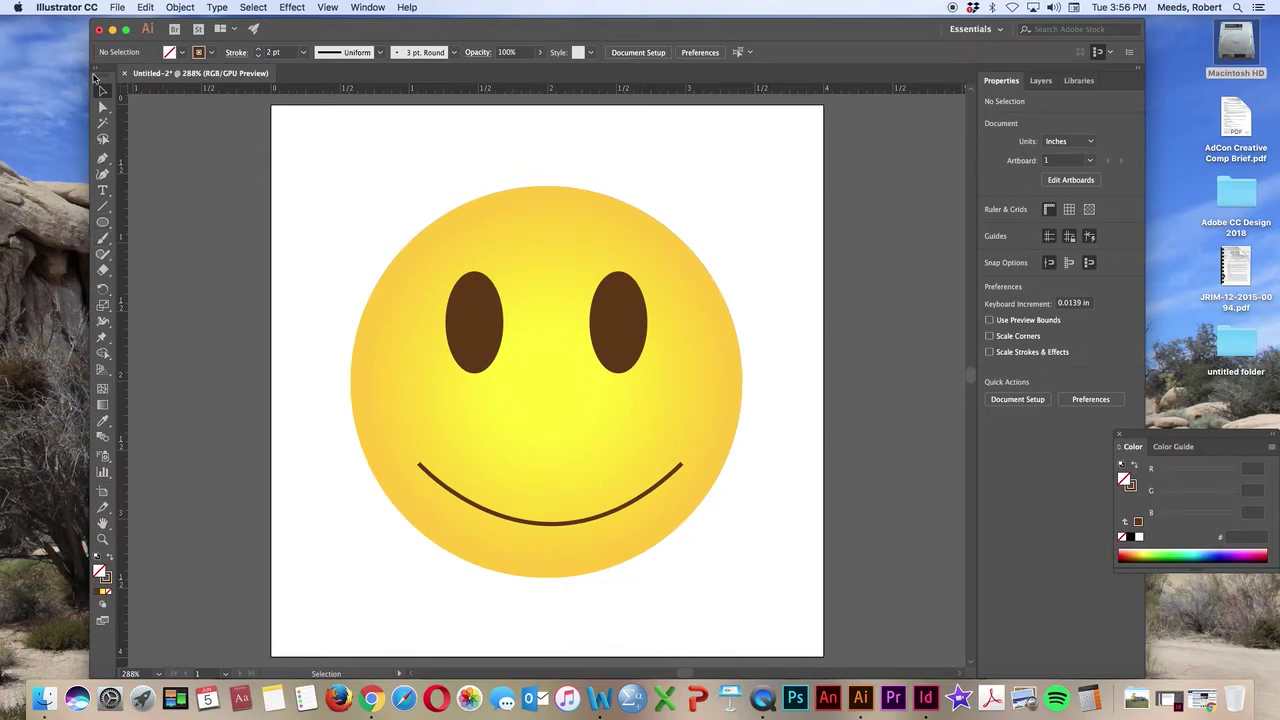
# - Draw a small arched dimple line about 0.15 in wide just above the smile's left end with the Pen tool
pyautogui.click(102, 157)
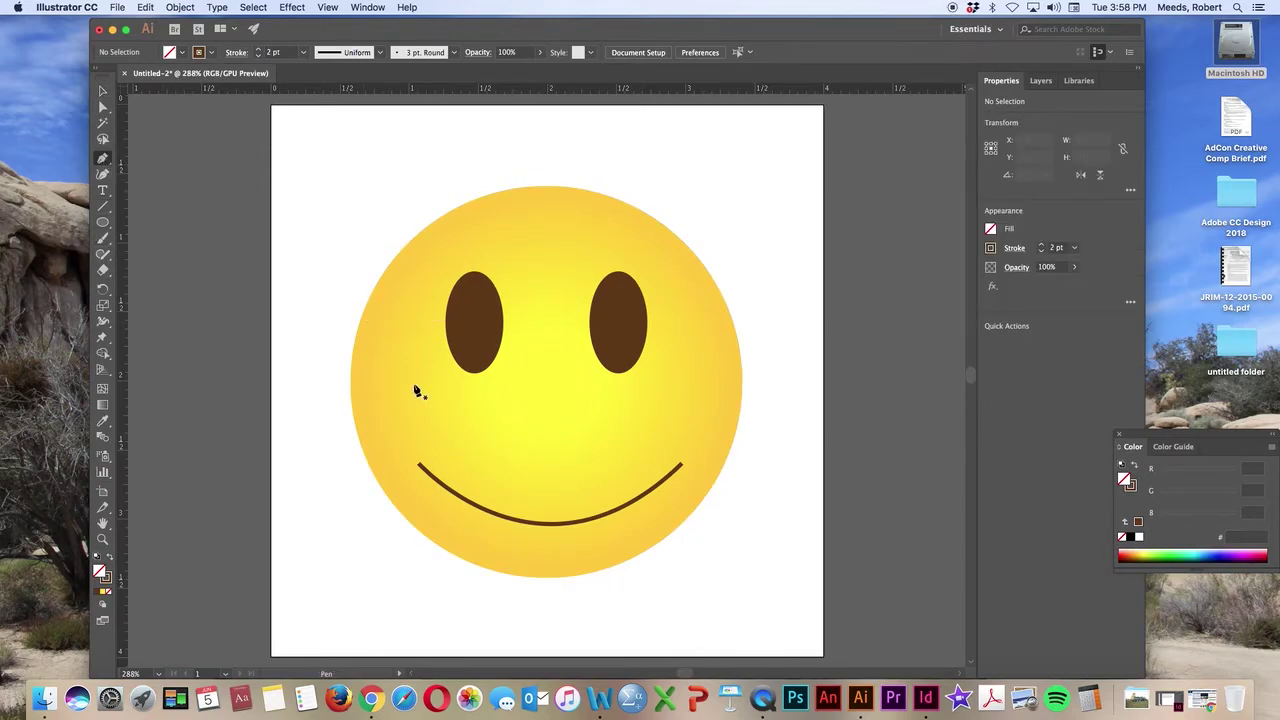
pyautogui.click(391, 439)
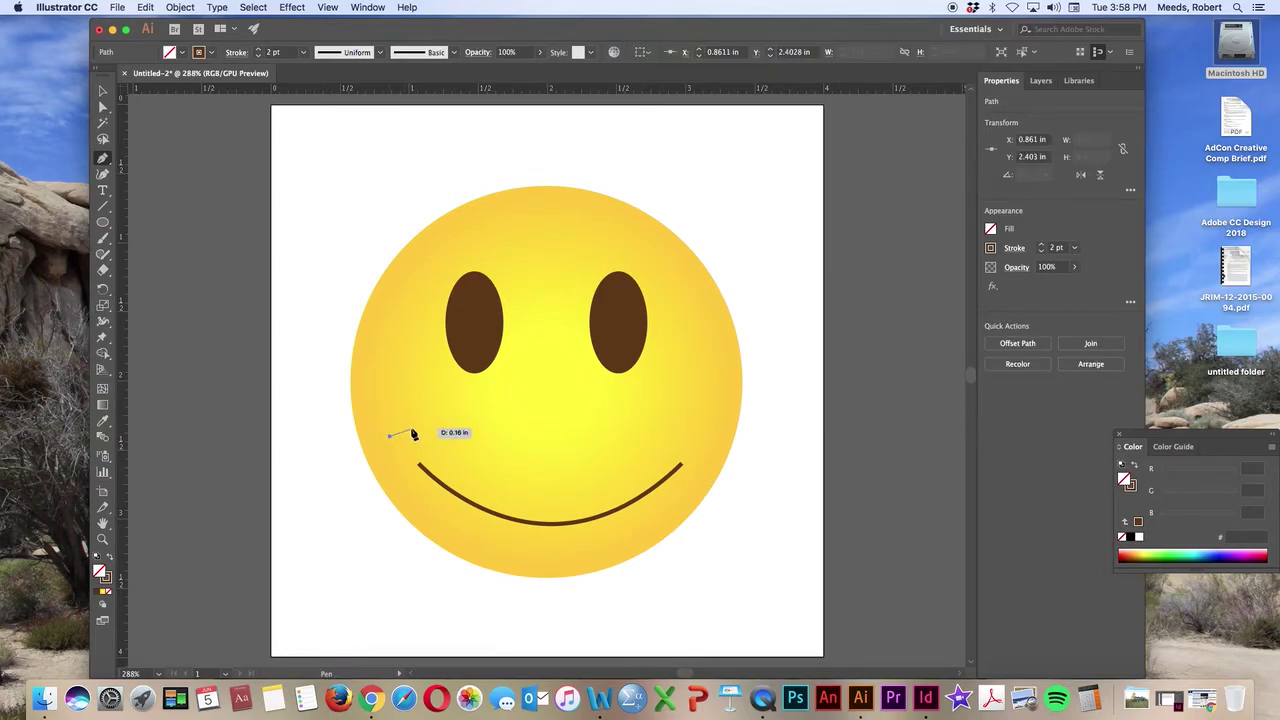
pyautogui.click(413, 431)
pyautogui.moveTo(413, 431); pyautogui.dragTo(419, 439)
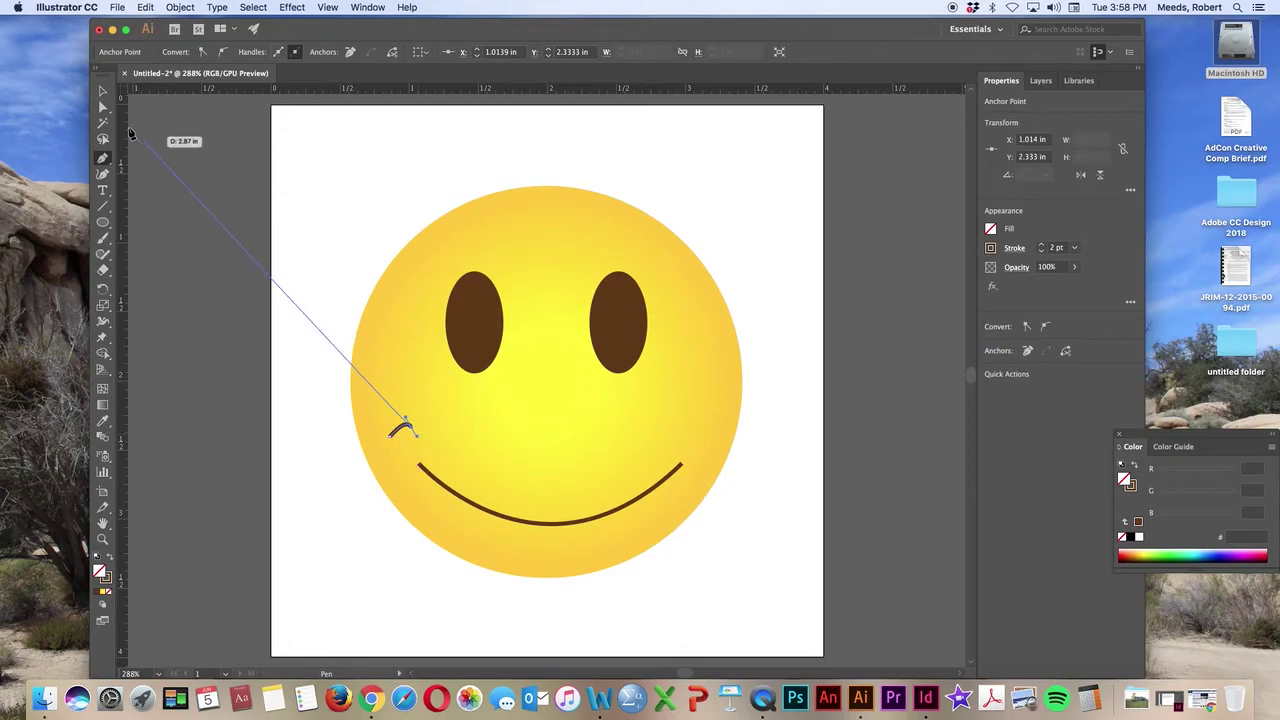
# - Move the small dimple line onto the left end of the smile
pyautogui.click(101, 91)
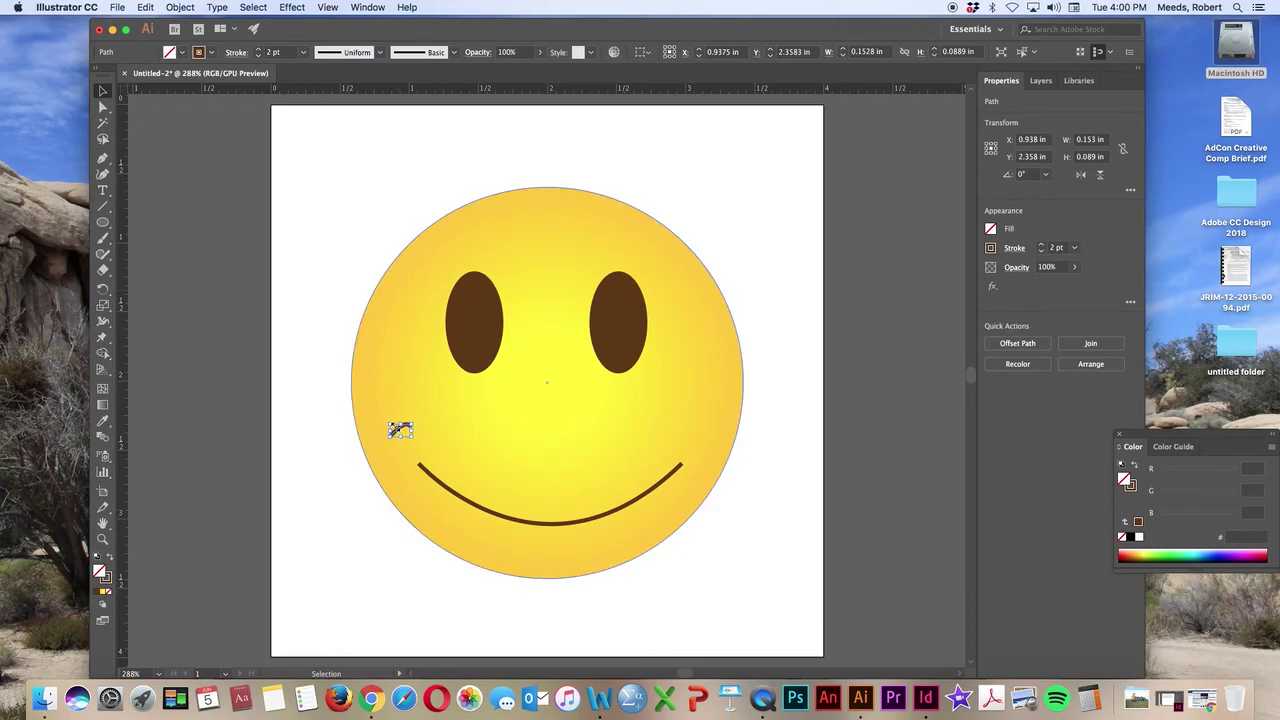
pyautogui.click(397, 431)
pyautogui.moveTo(397, 431); pyautogui.dragTo(418, 467)
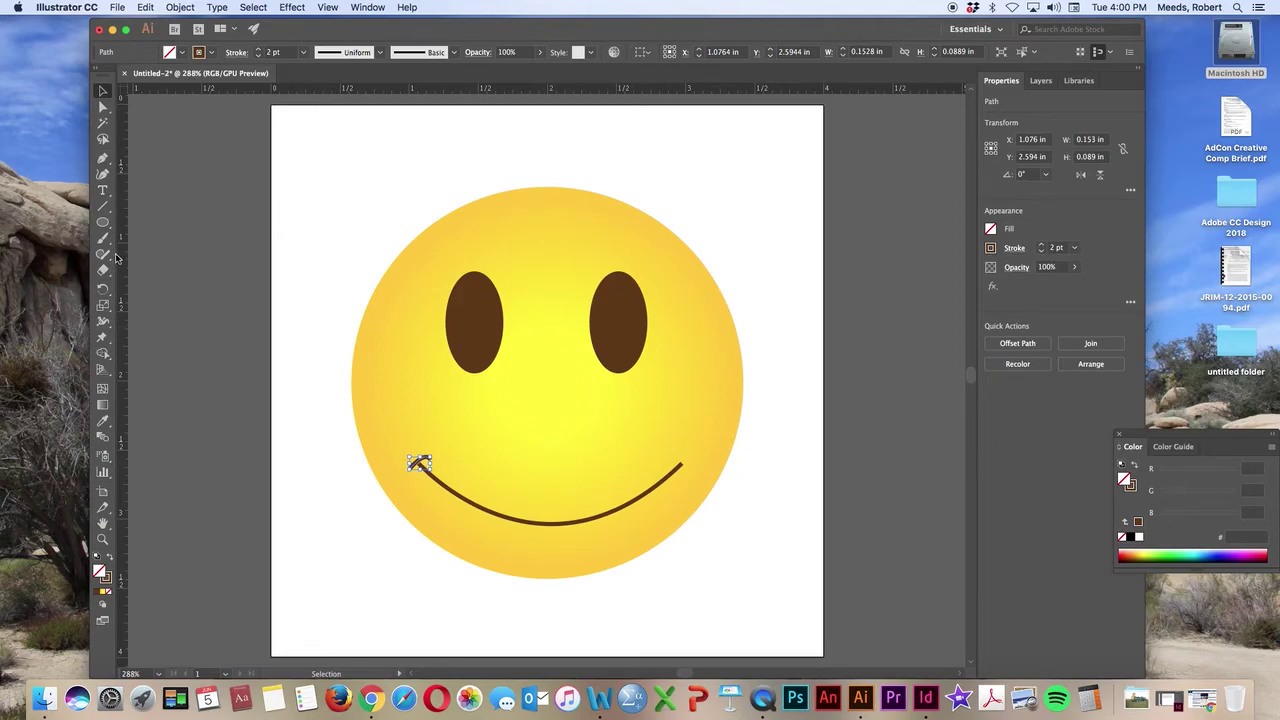
# - Widen the stroke at the dimple line's right end to about 2.6 pt with the Width tool, and deselect it
pyautogui.click(103, 325)
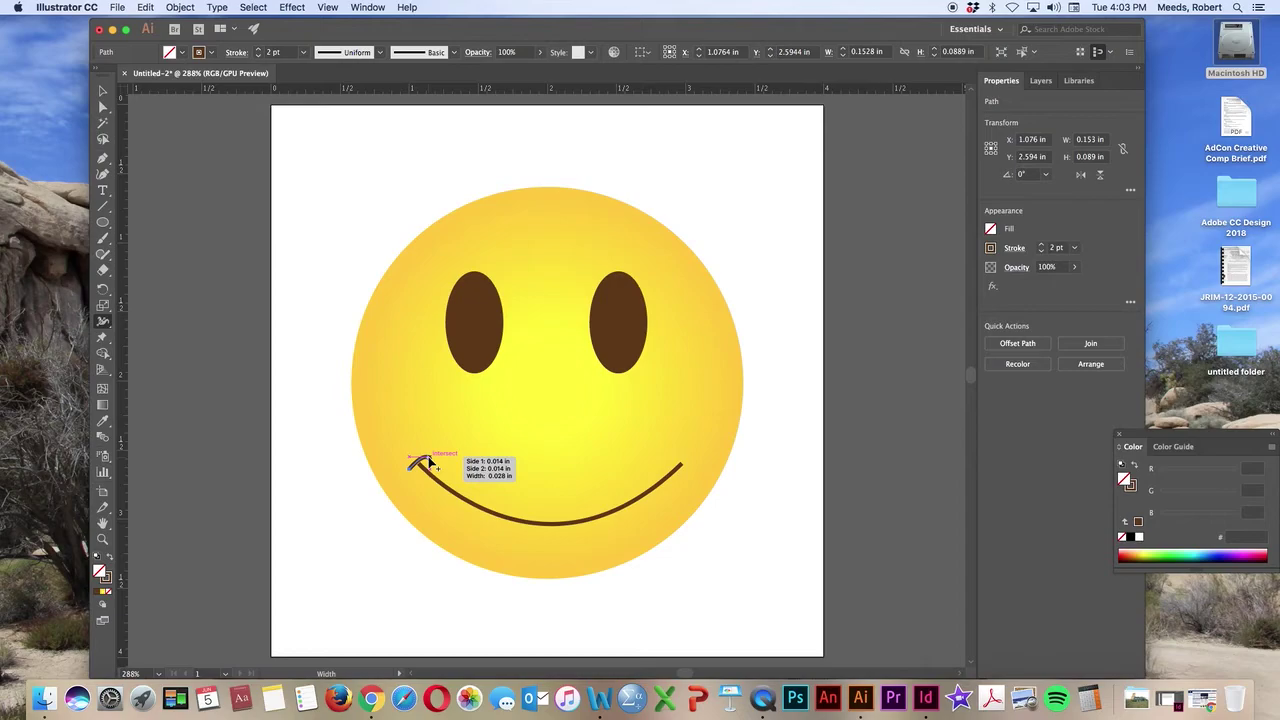
pyautogui.moveTo(427, 461); pyautogui.dragTo(429, 465)
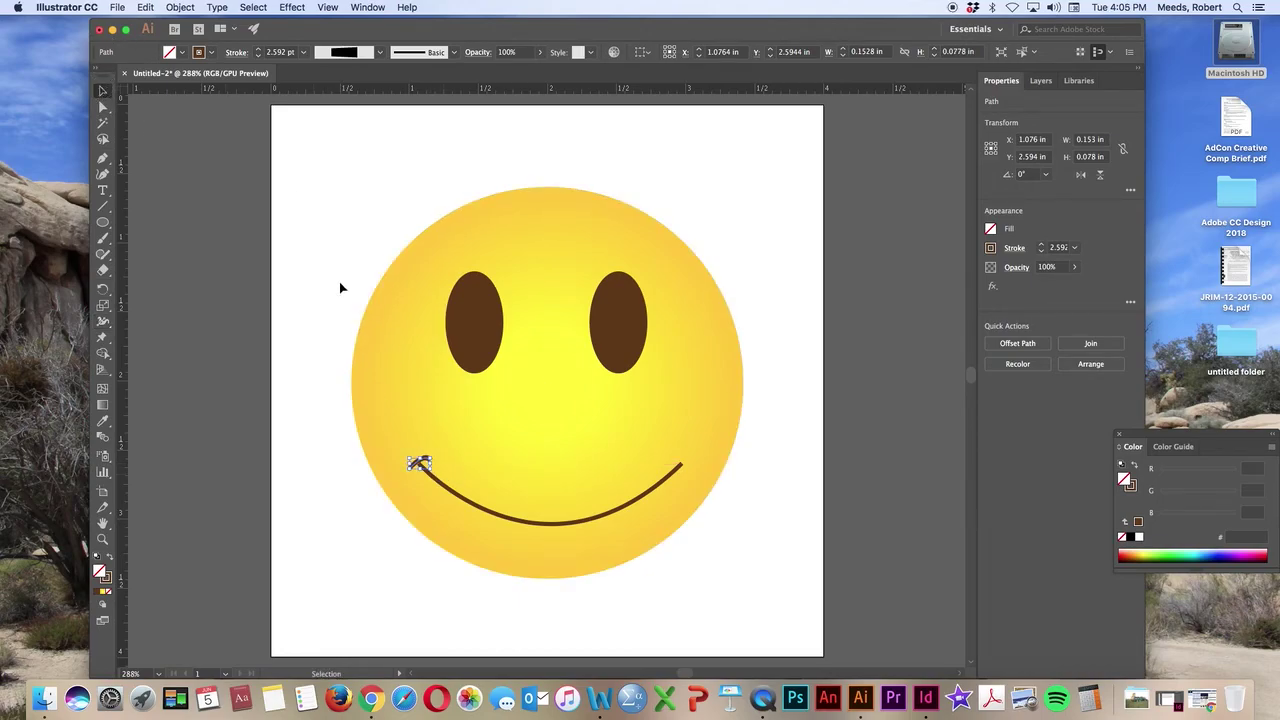
pyautogui.click(308, 307)
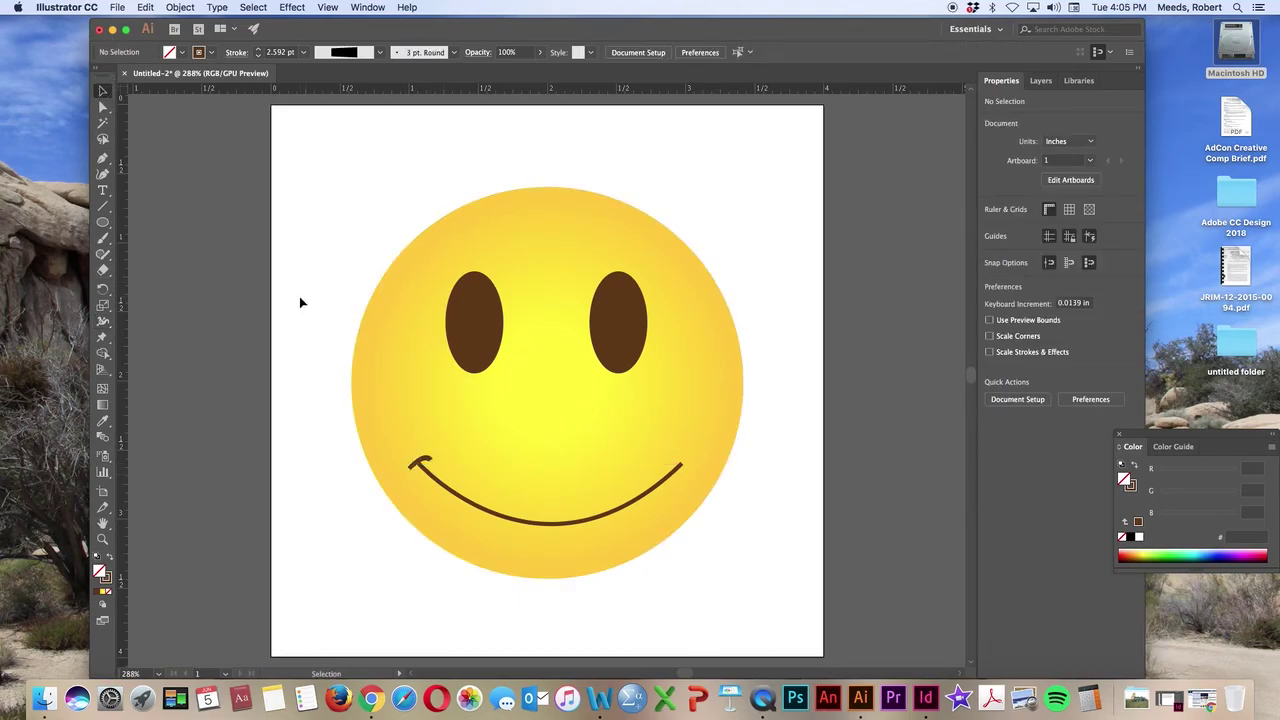
# - Duplicate the dimple line by copying and pasting, and place the copy just above the smile's right end
pyautogui.click(420, 460)
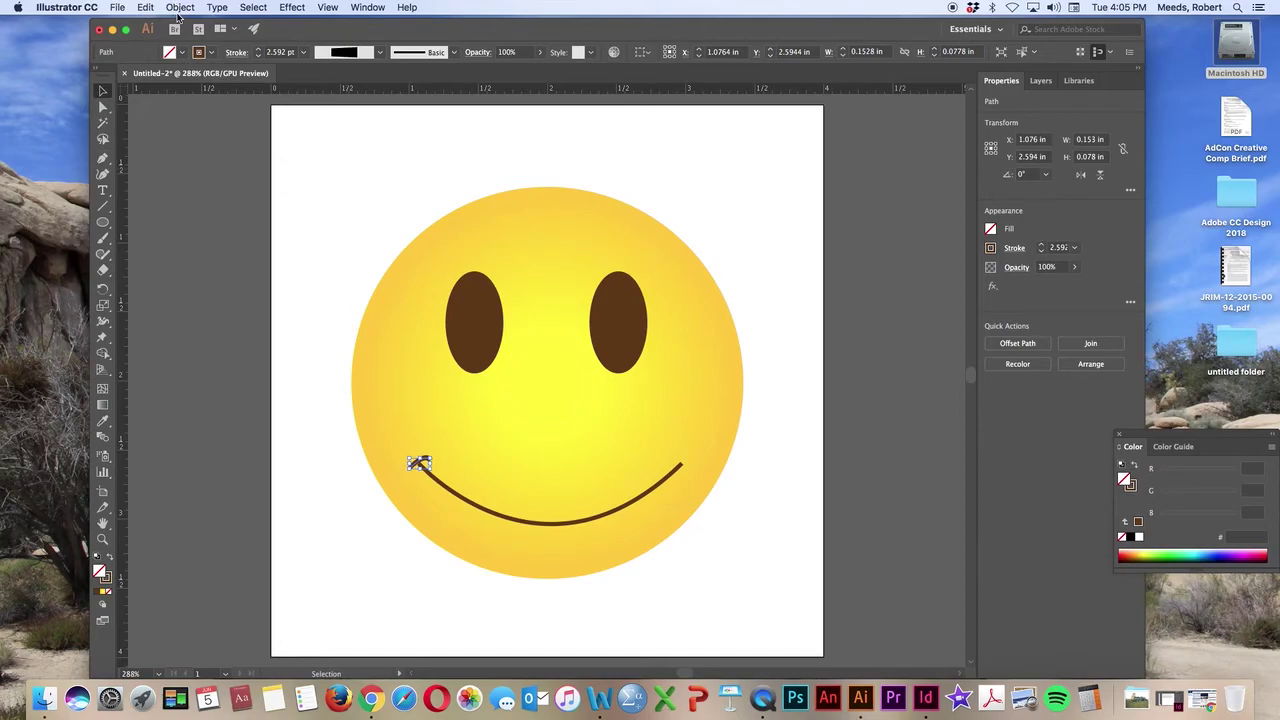
pyautogui.hotkey('ctrl', 'v')
pyautogui.moveTo(540, 374); pyautogui.dragTo(678, 450)
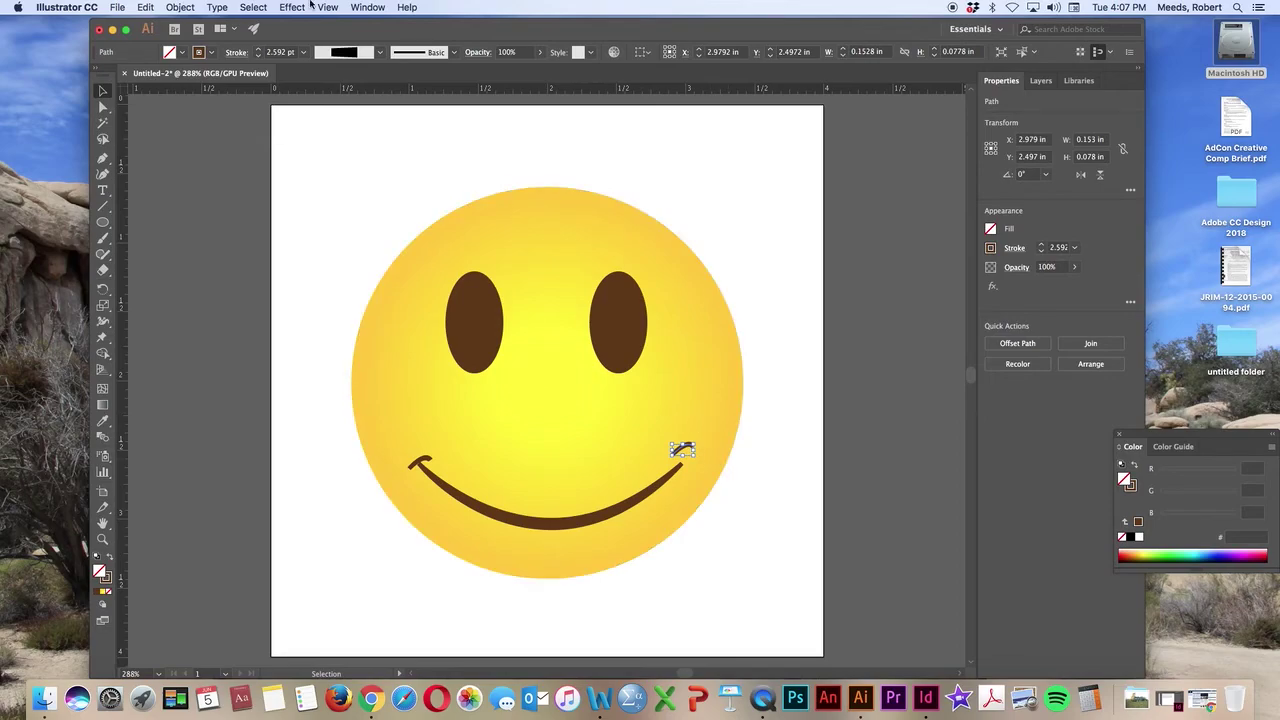
# - Reflect the copied dimple line across the vertical axis so it mirrors the dimple at the smile's left end
pyautogui.click(175, 7)
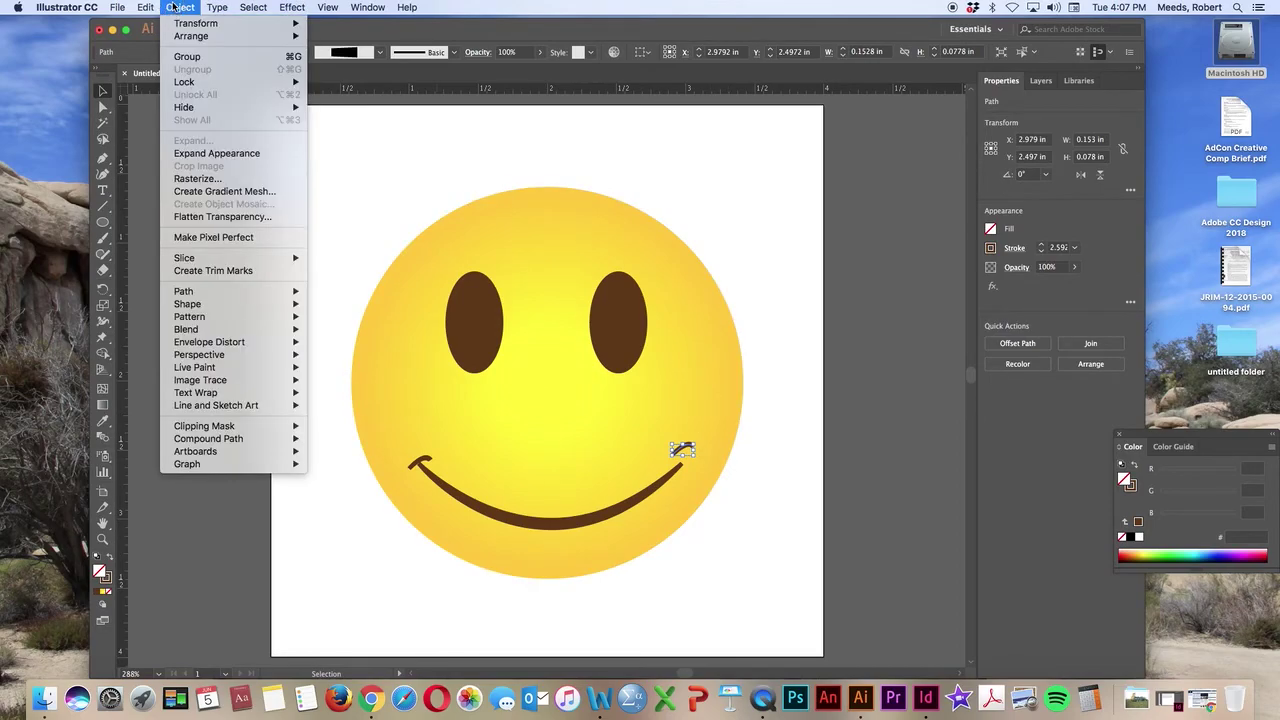
pyautogui.moveTo(179, 23)
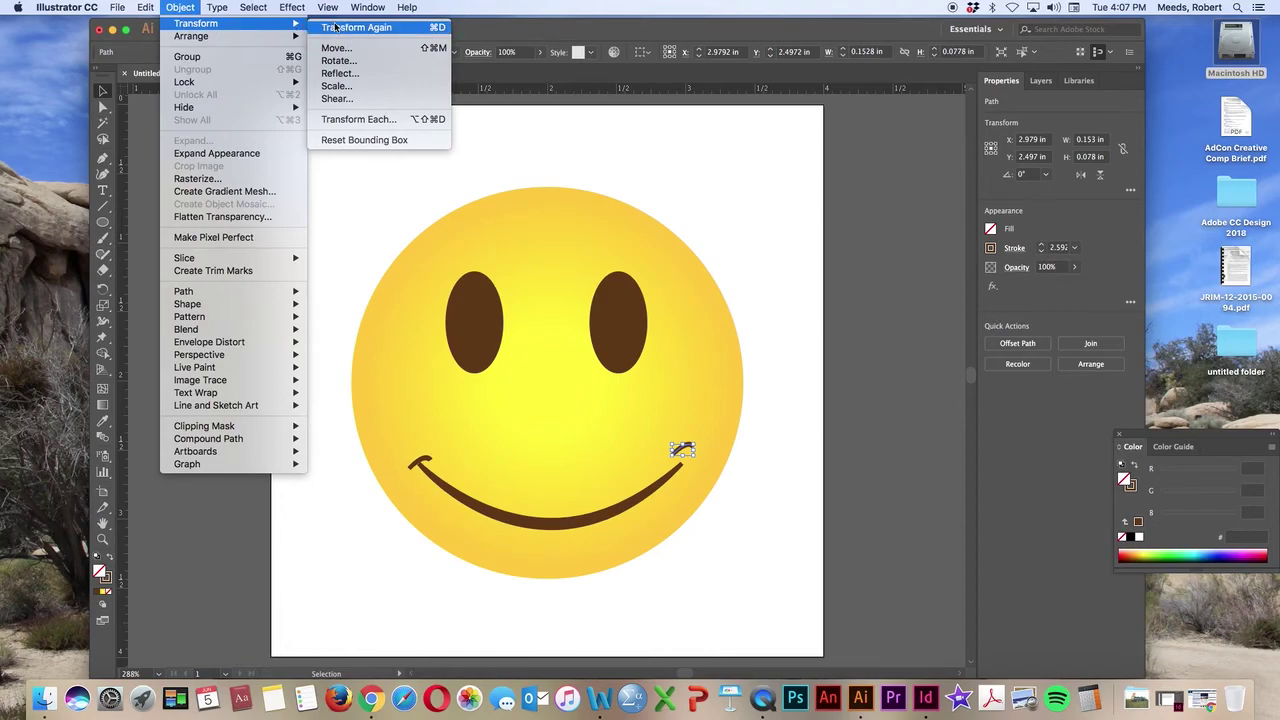
pyautogui.click(340, 74)
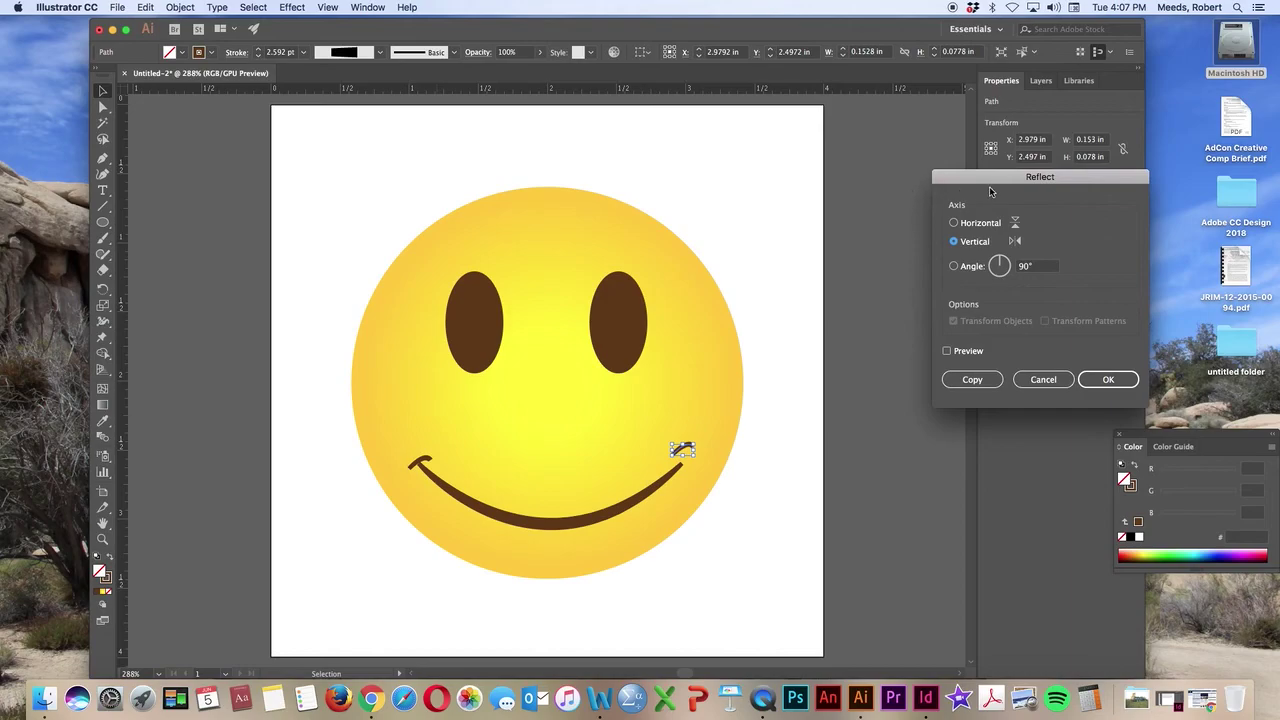
pyautogui.moveTo(989, 177); pyautogui.dragTo(893, 197)
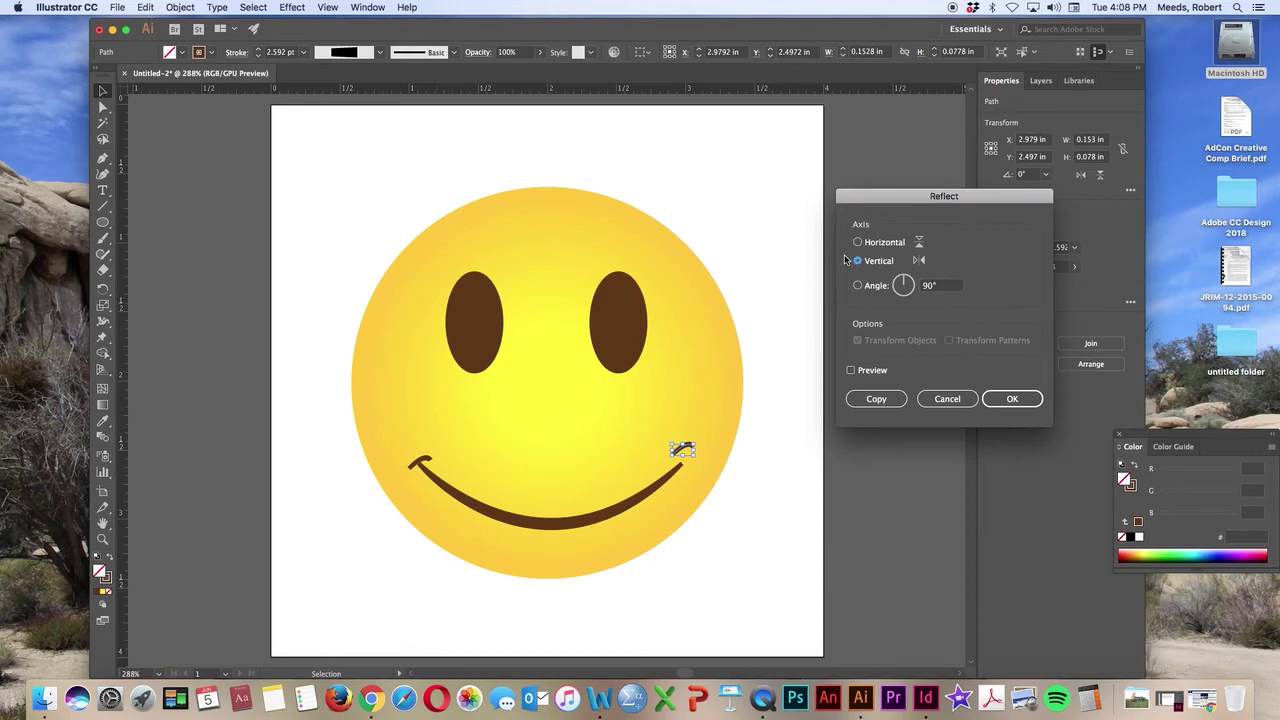
pyautogui.click(1018, 404)
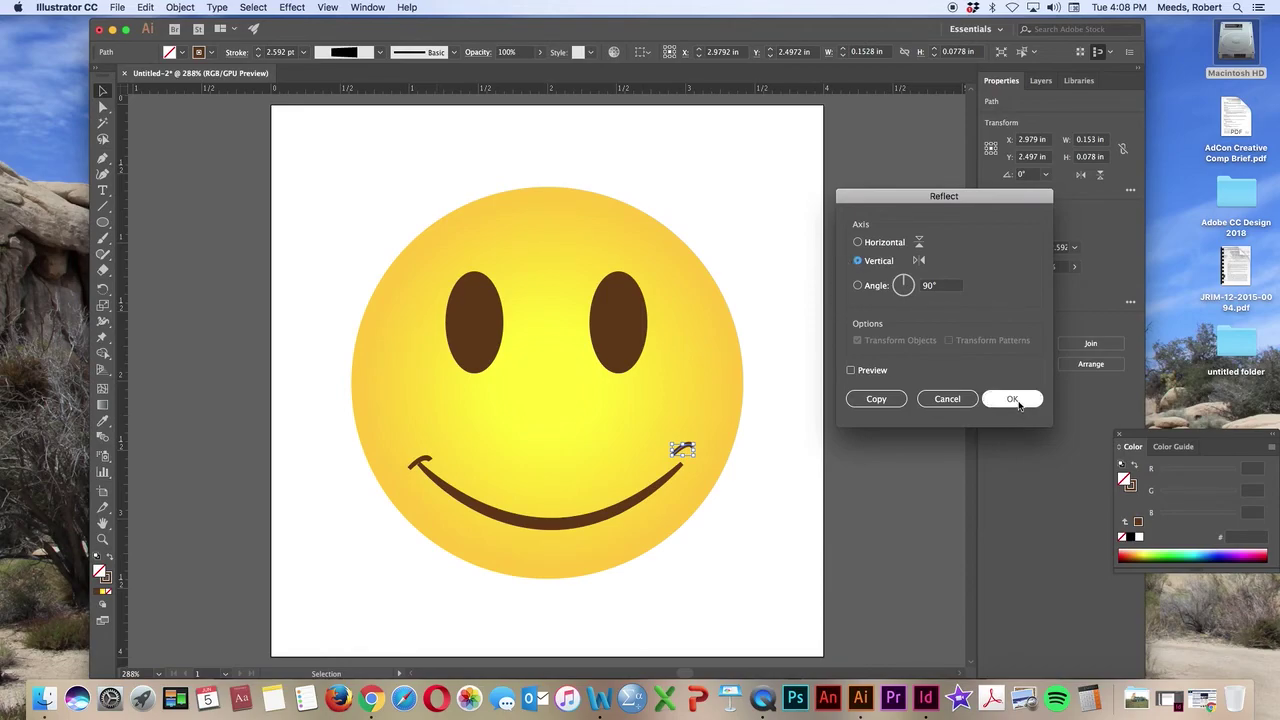
pyautogui.click(1013, 399)
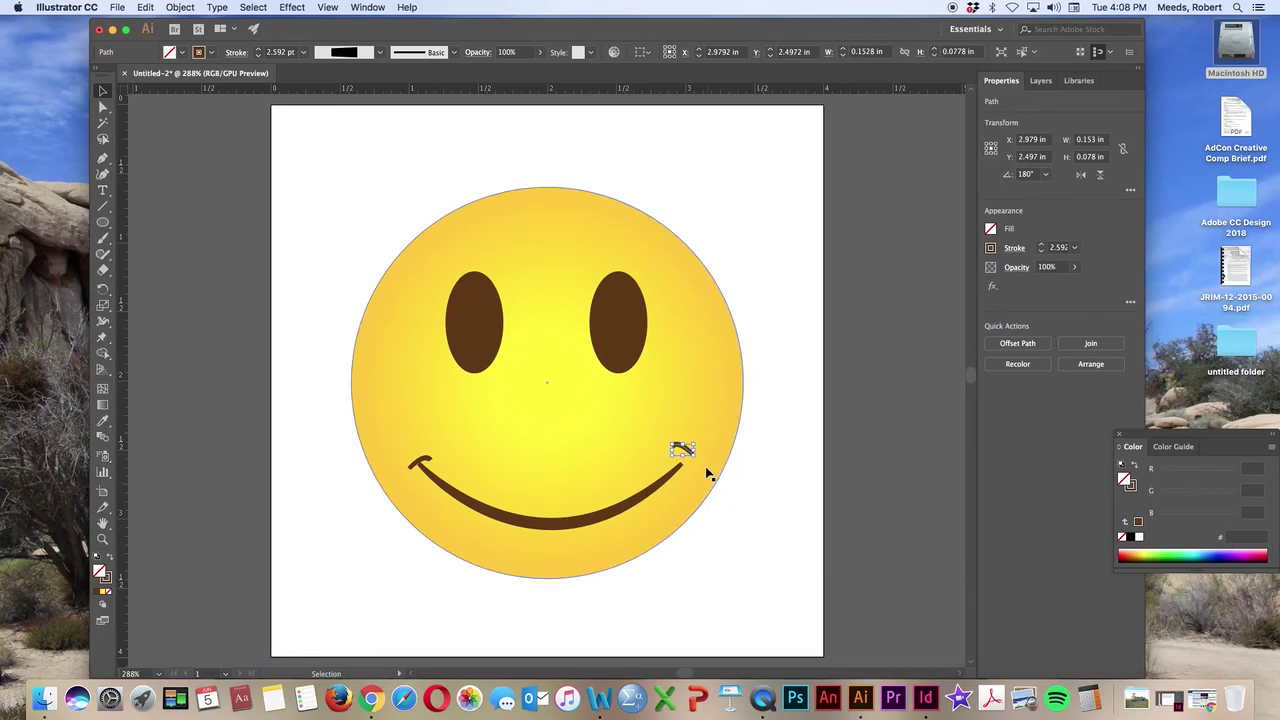
# - Move the mirrored dimple line onto the smile's right end and nudge it down to about X 2.965 in, Y 2.608 in
pyautogui.moveTo(682, 448)
pyautogui.mouseDown()
pyautogui.moveTo(686, 463)
pyautogui.moveTo(706, 456)
pyautogui.moveTo(686, 462)
pyautogui.mouseUp()
pyautogui.press('Down')
pyautogui.press('Down')
pyautogui.press('Down')
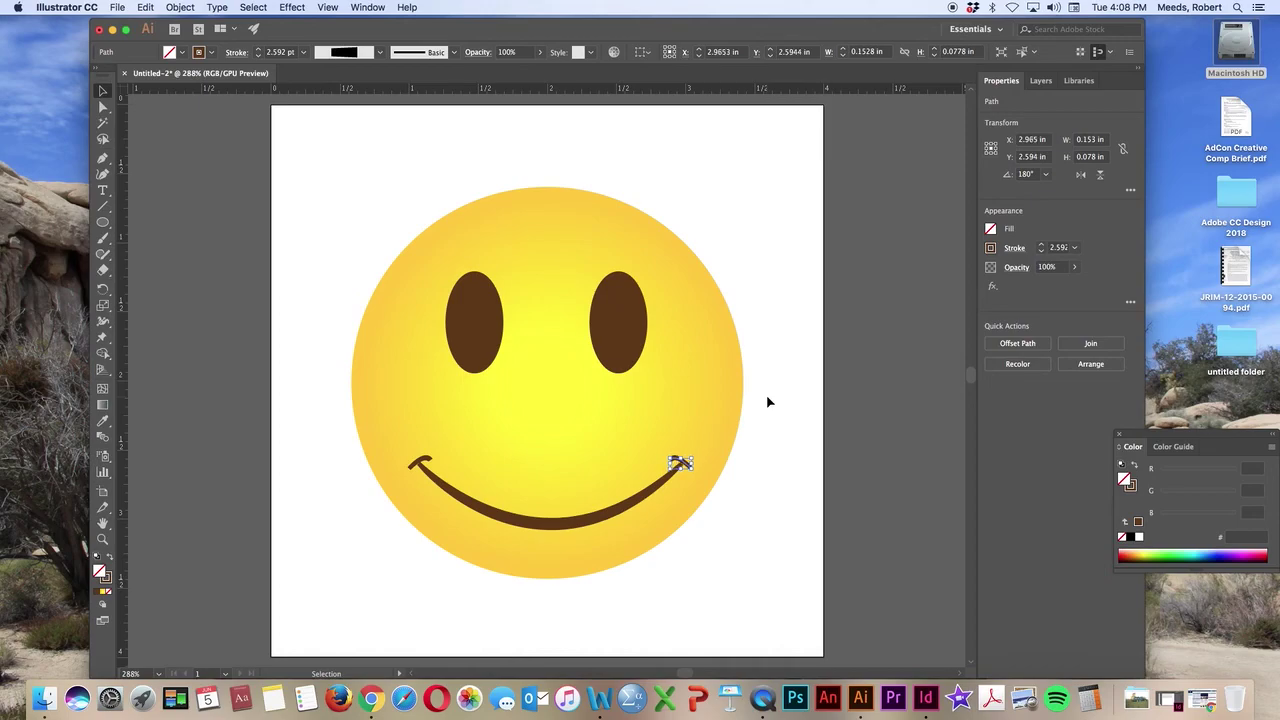
pyautogui.press('Down')
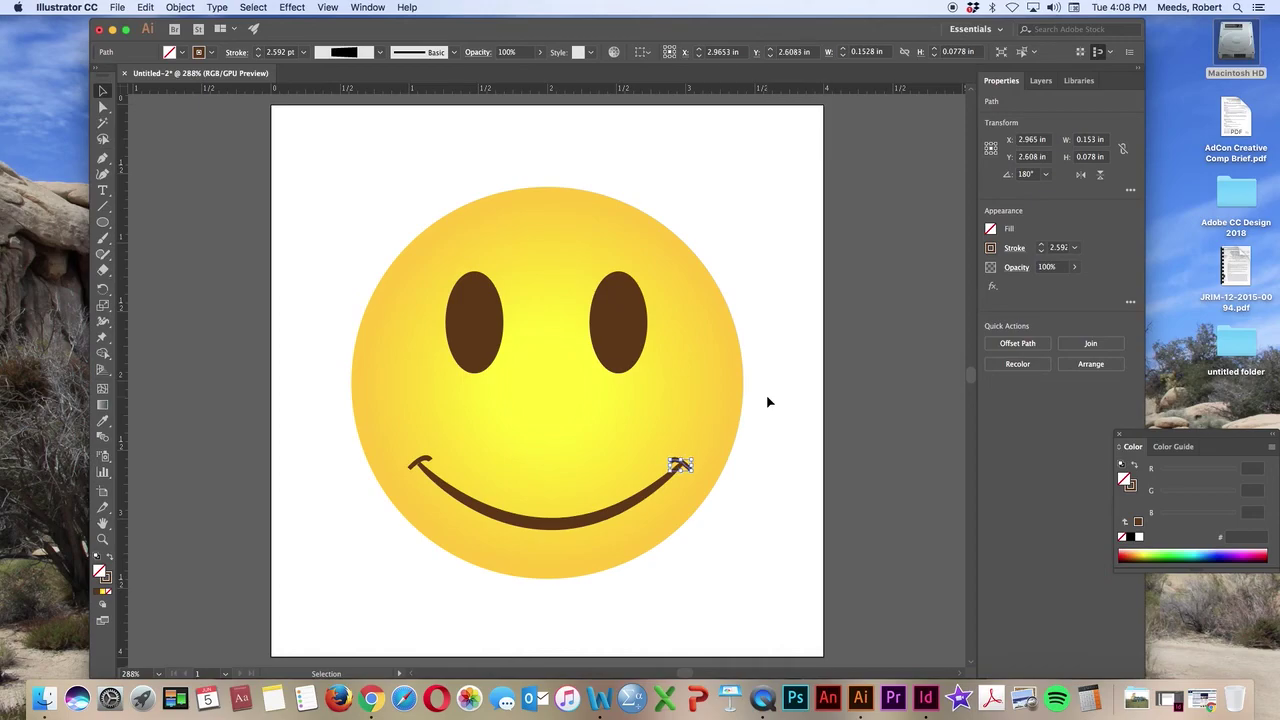